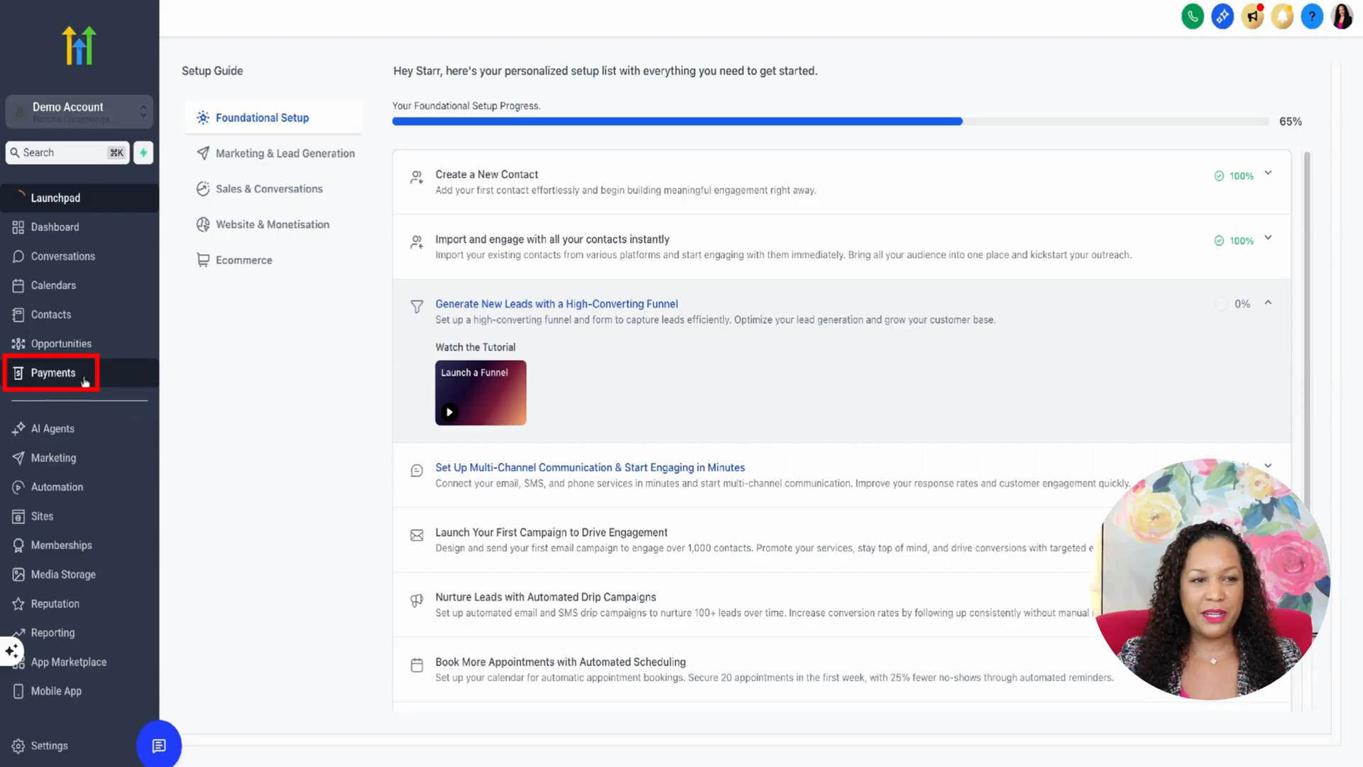
Step: Open the invoice settings within the Payments area
left_click(85, 381)
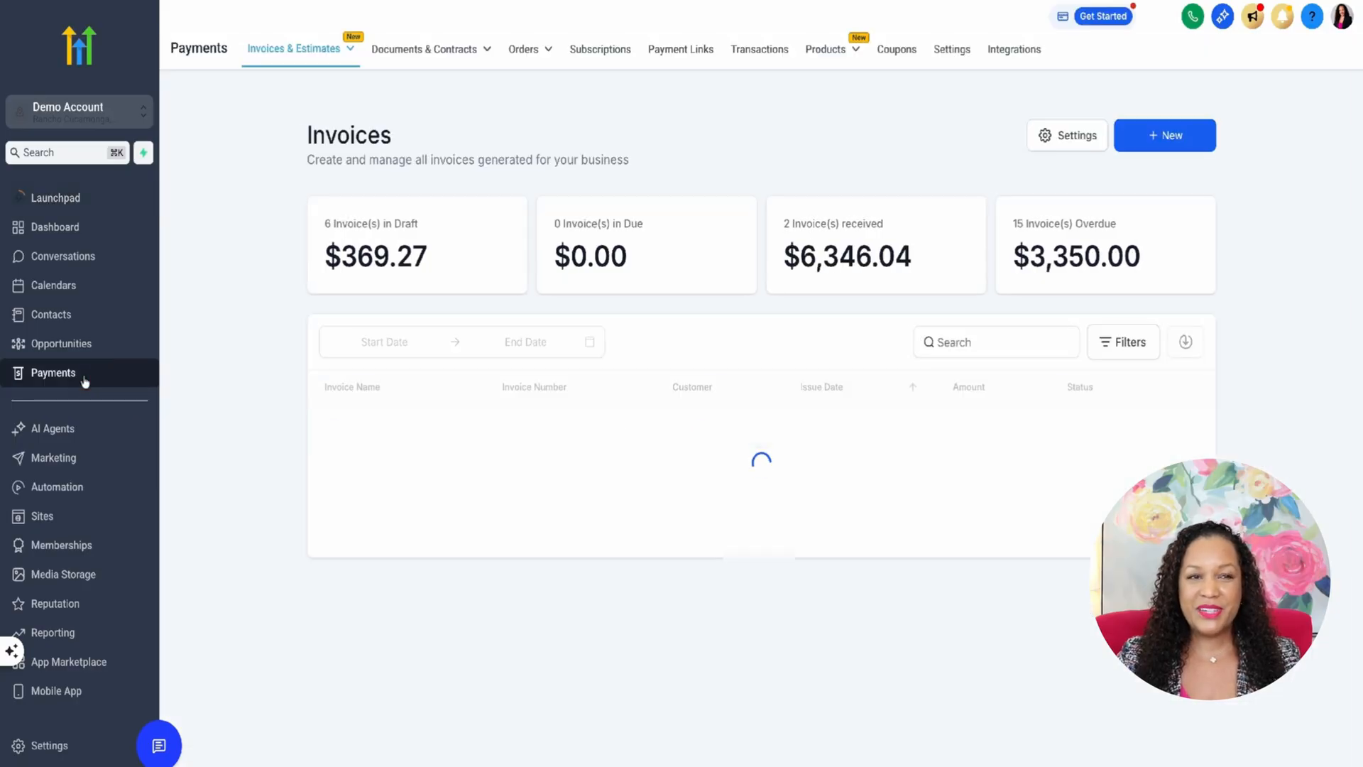
left_click(326, 48)
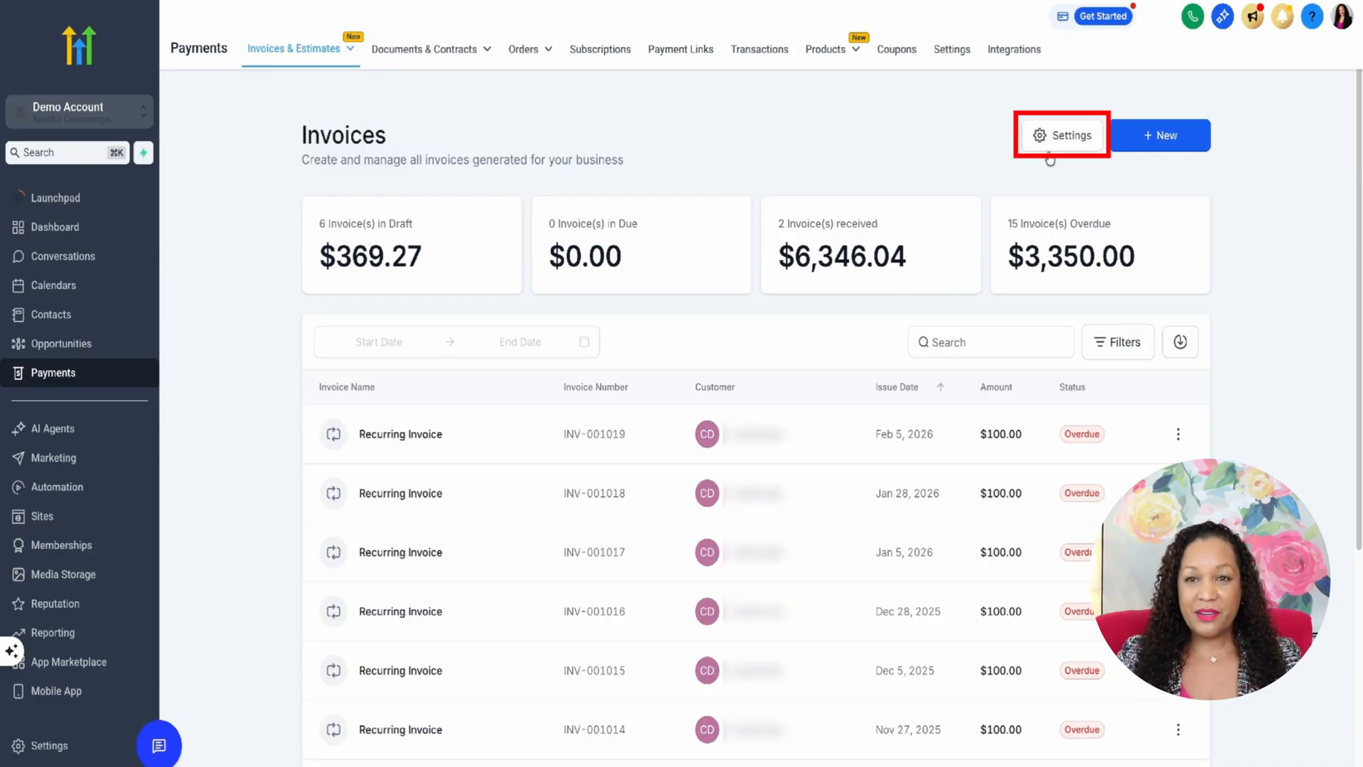
left_click(1071, 145)
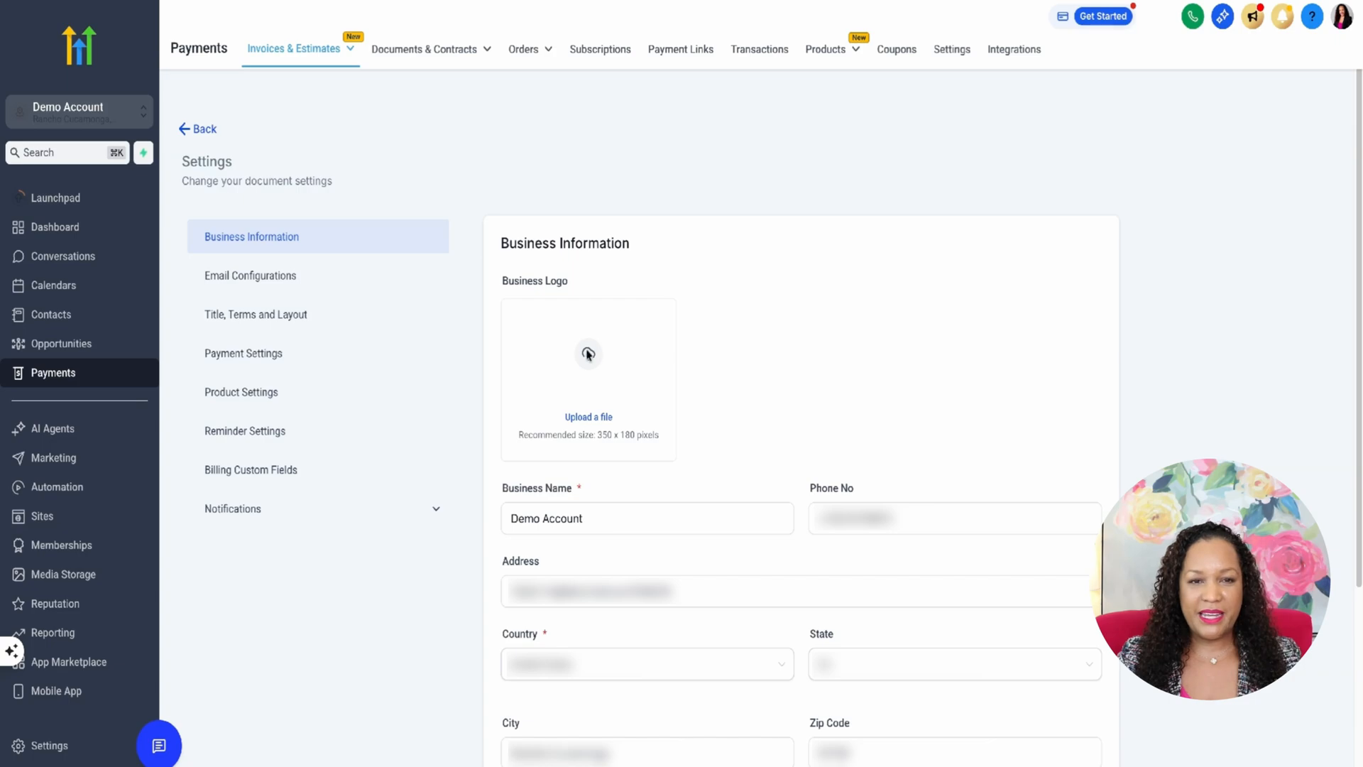
Step: Set the business logo to the image ghl logo.jpg from the media storage
left_click(597, 422)
scroll(426, 355, "down", 1)
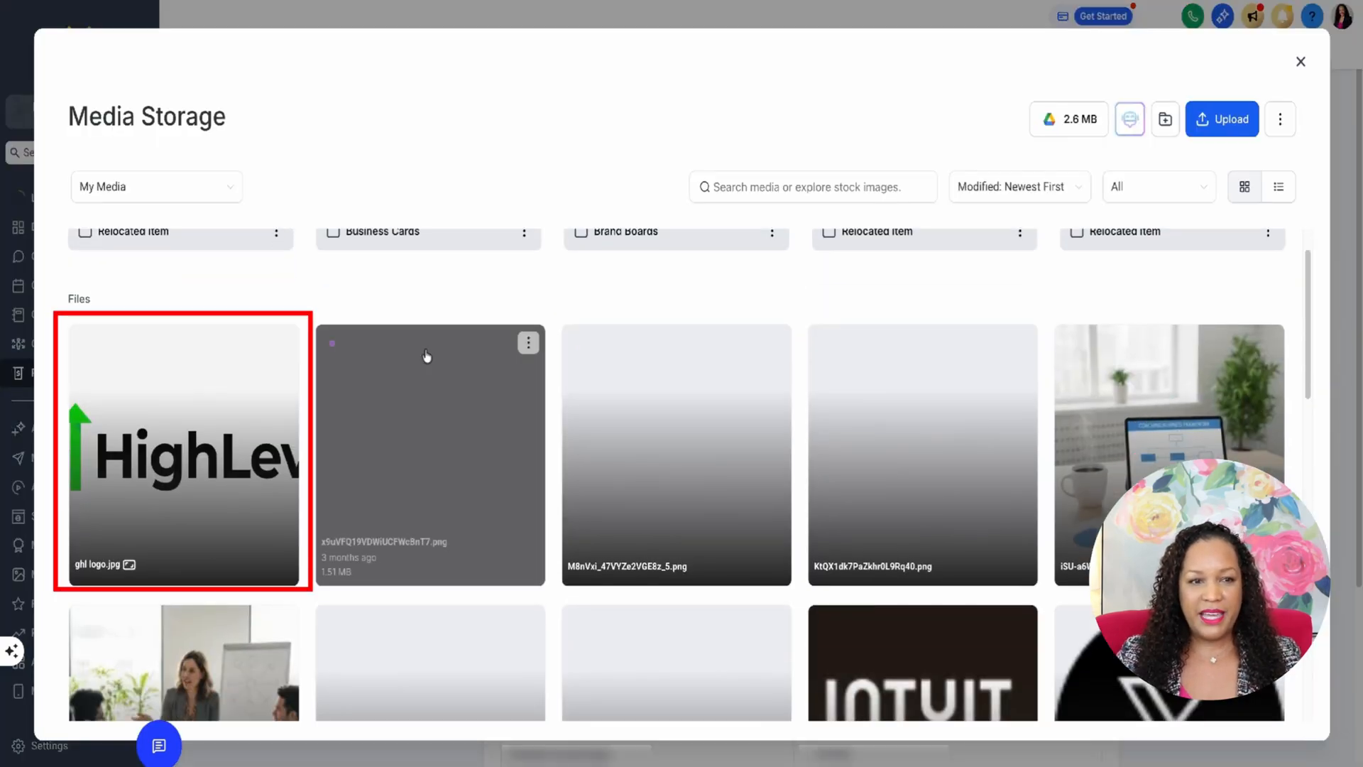
left_click(197, 416)
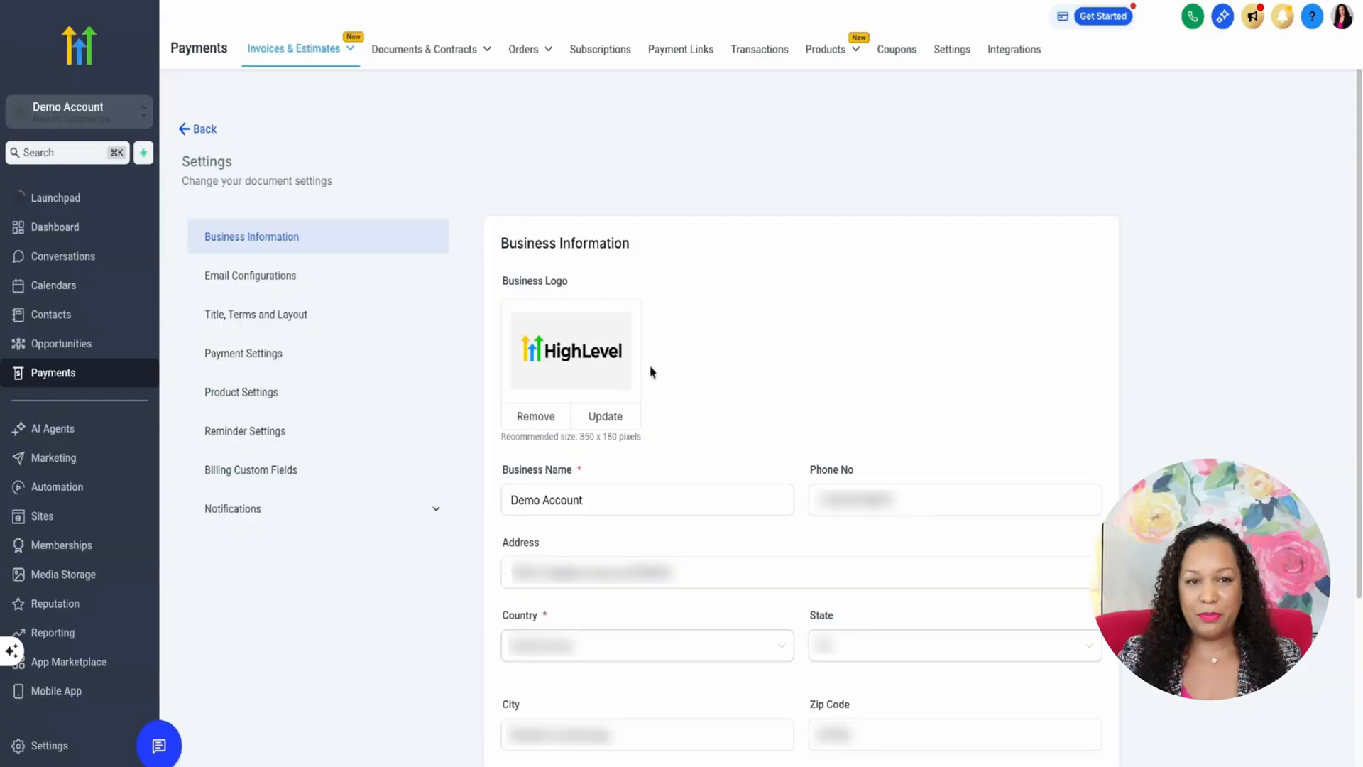
Step: Review the business name, phone number and address fields in the business information
scroll(648, 368, "down", 2)
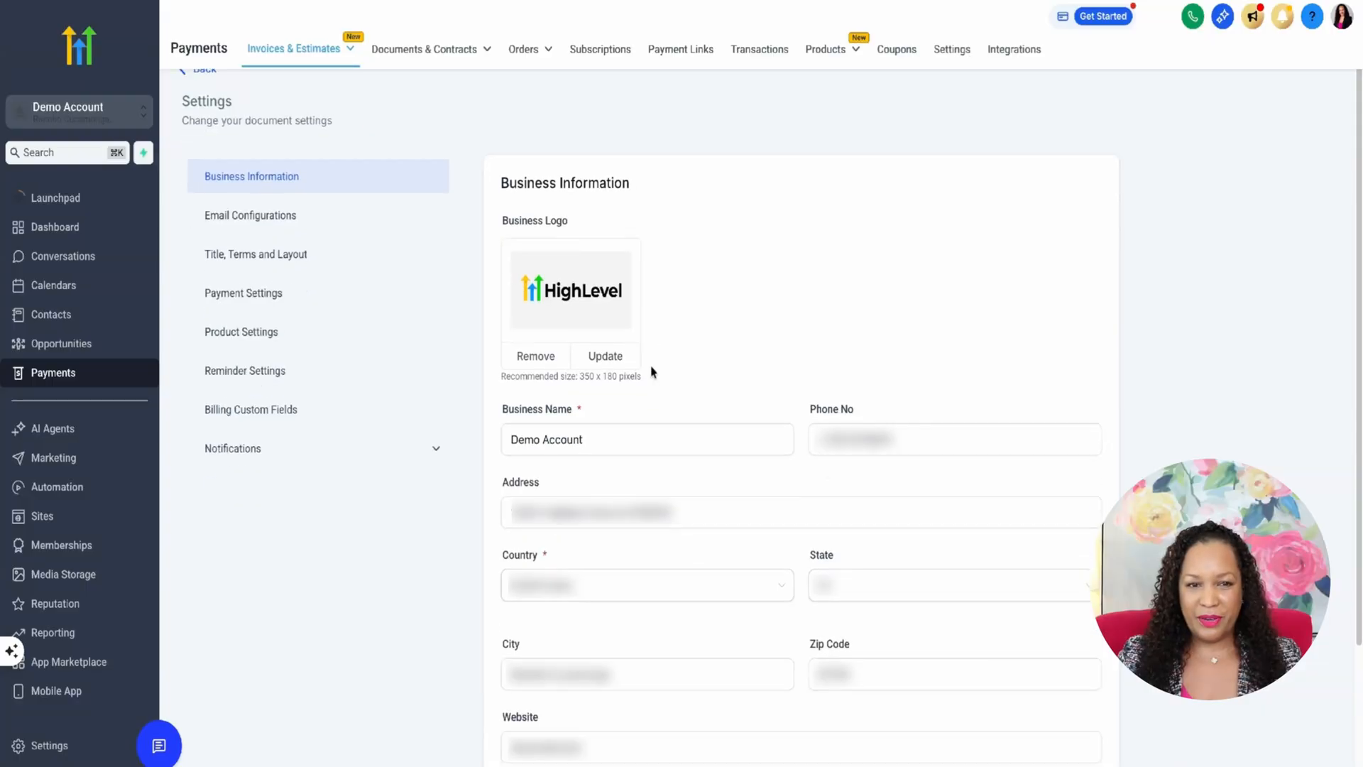
left_click(597, 382)
left_click(889, 389)
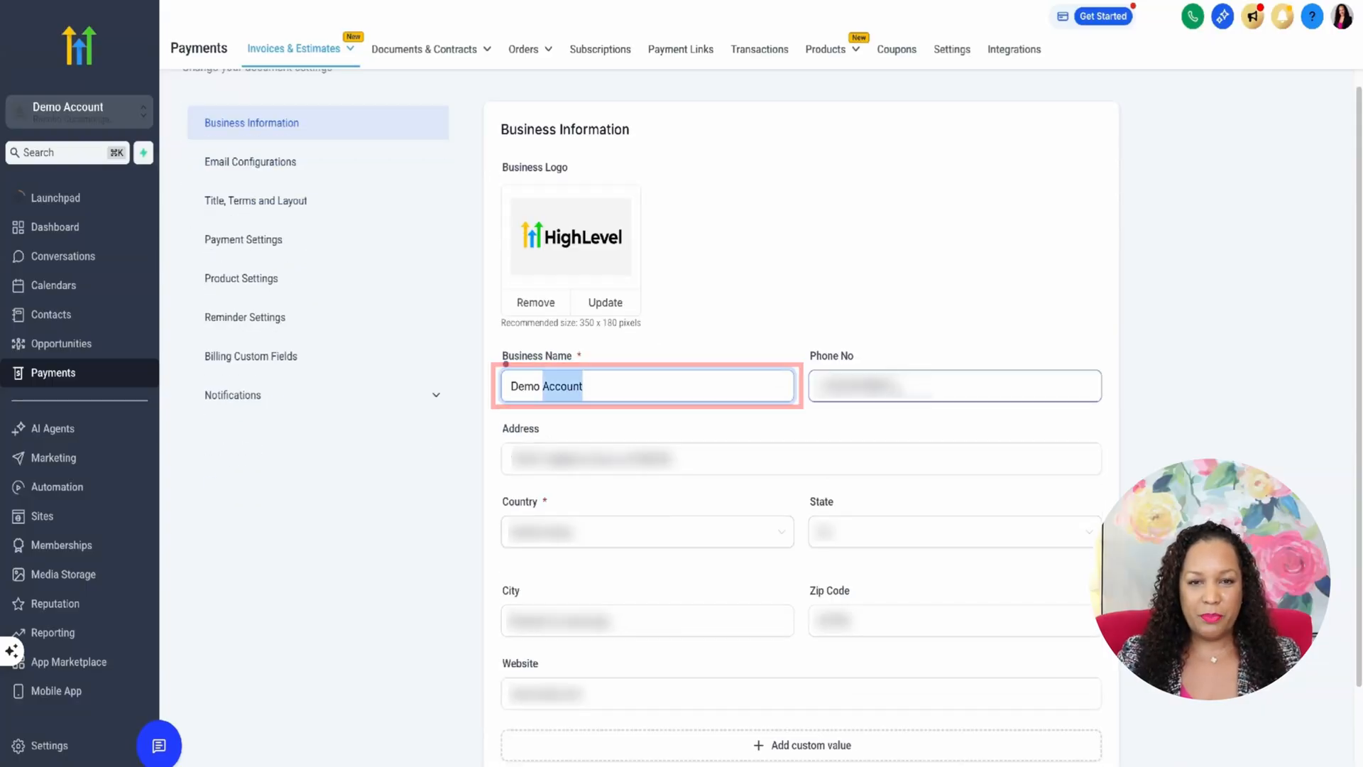
left_click(652, 458)
scroll(674, 497, "down", 2)
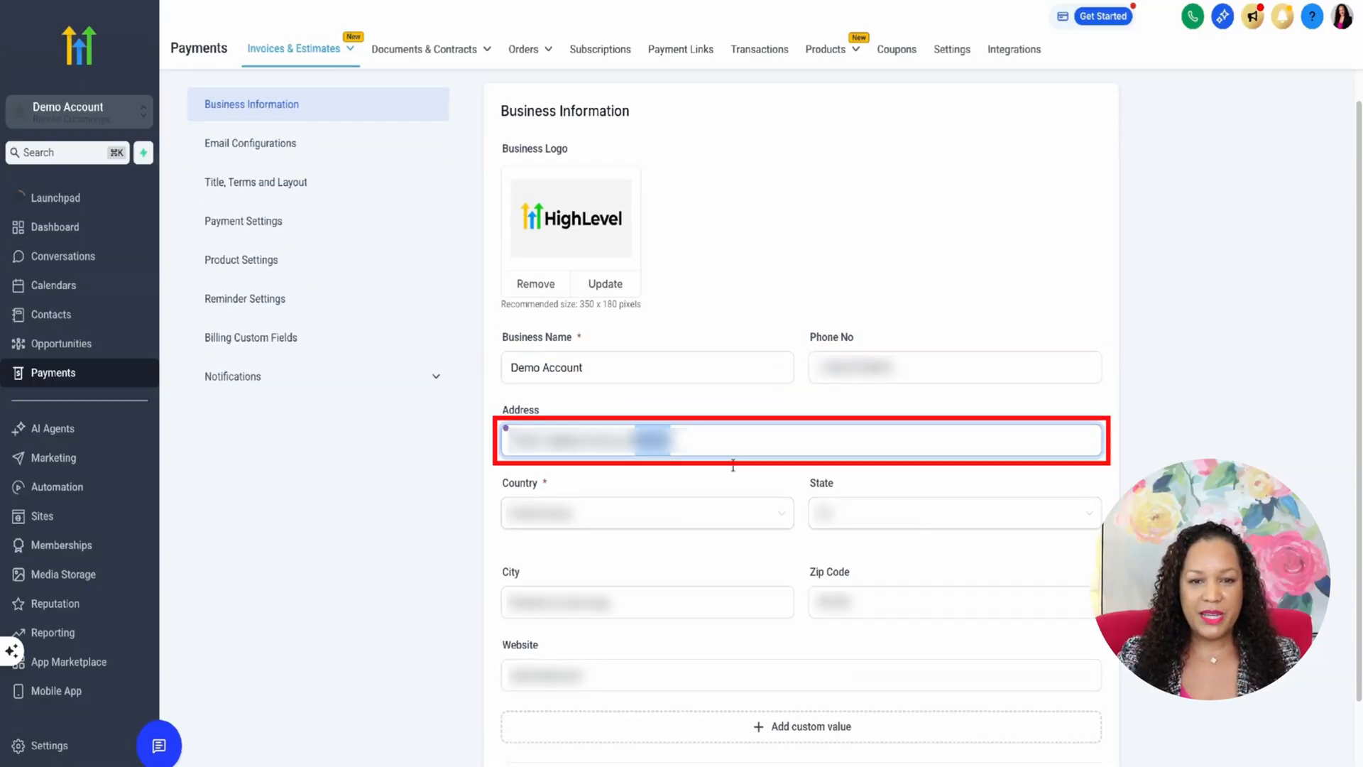
Step: Add a custom value row to the business information, view its available items and discard it
left_click(781, 639)
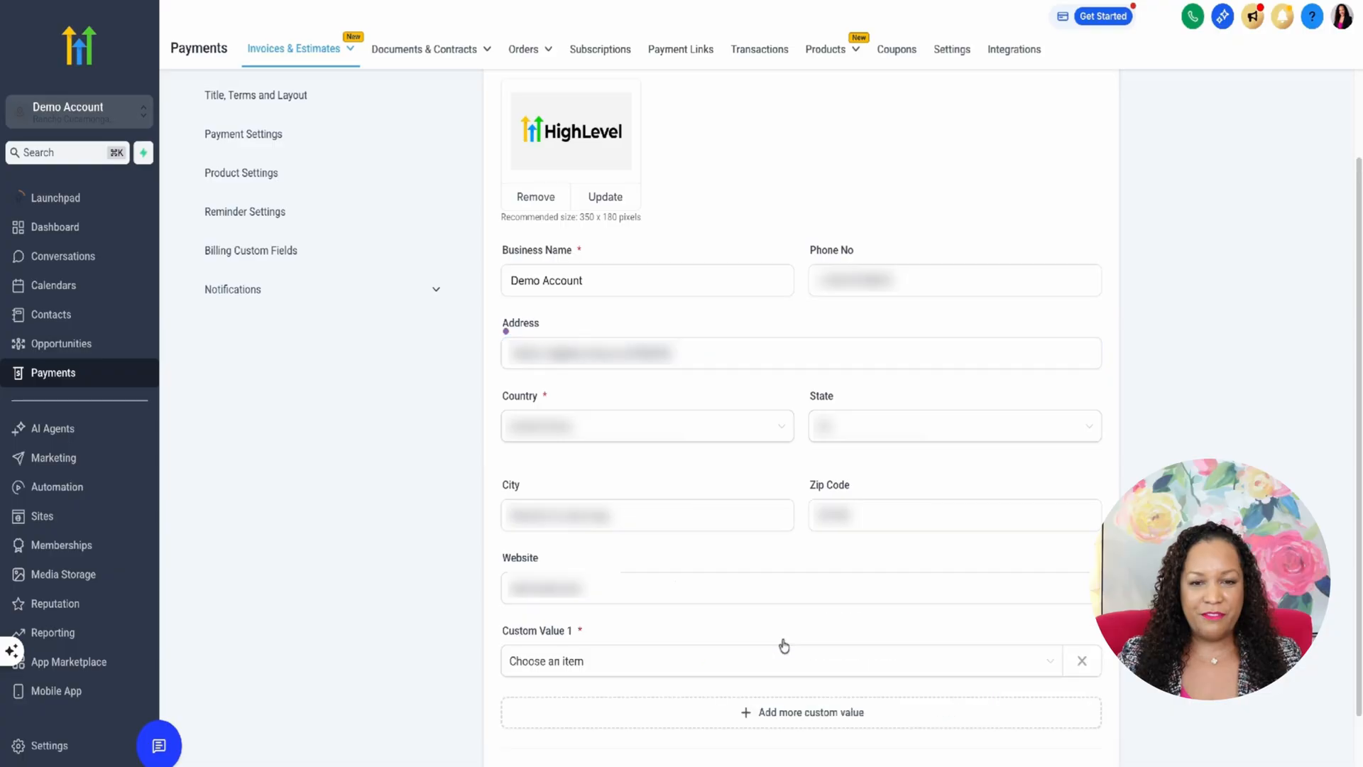
scroll(781, 640, "down", 2)
left_click(727, 607)
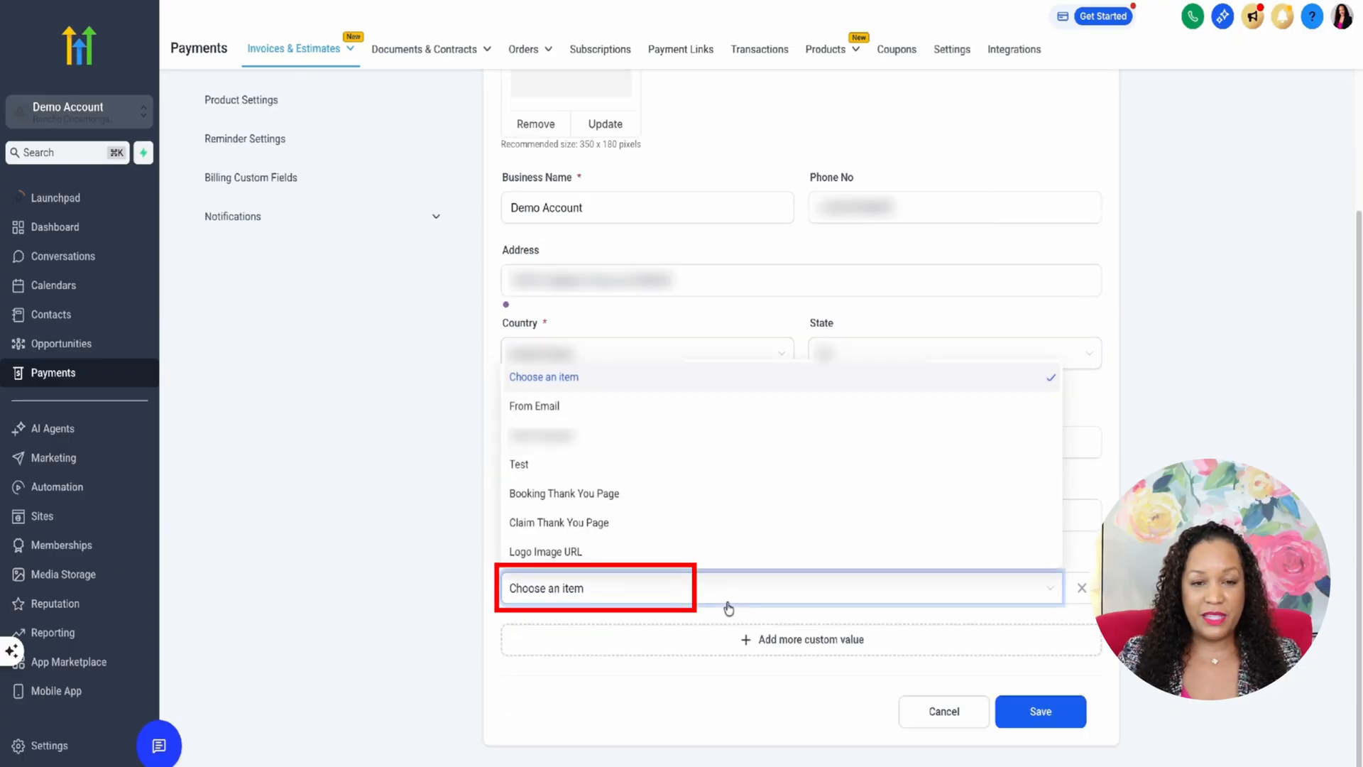
left_click(939, 710)
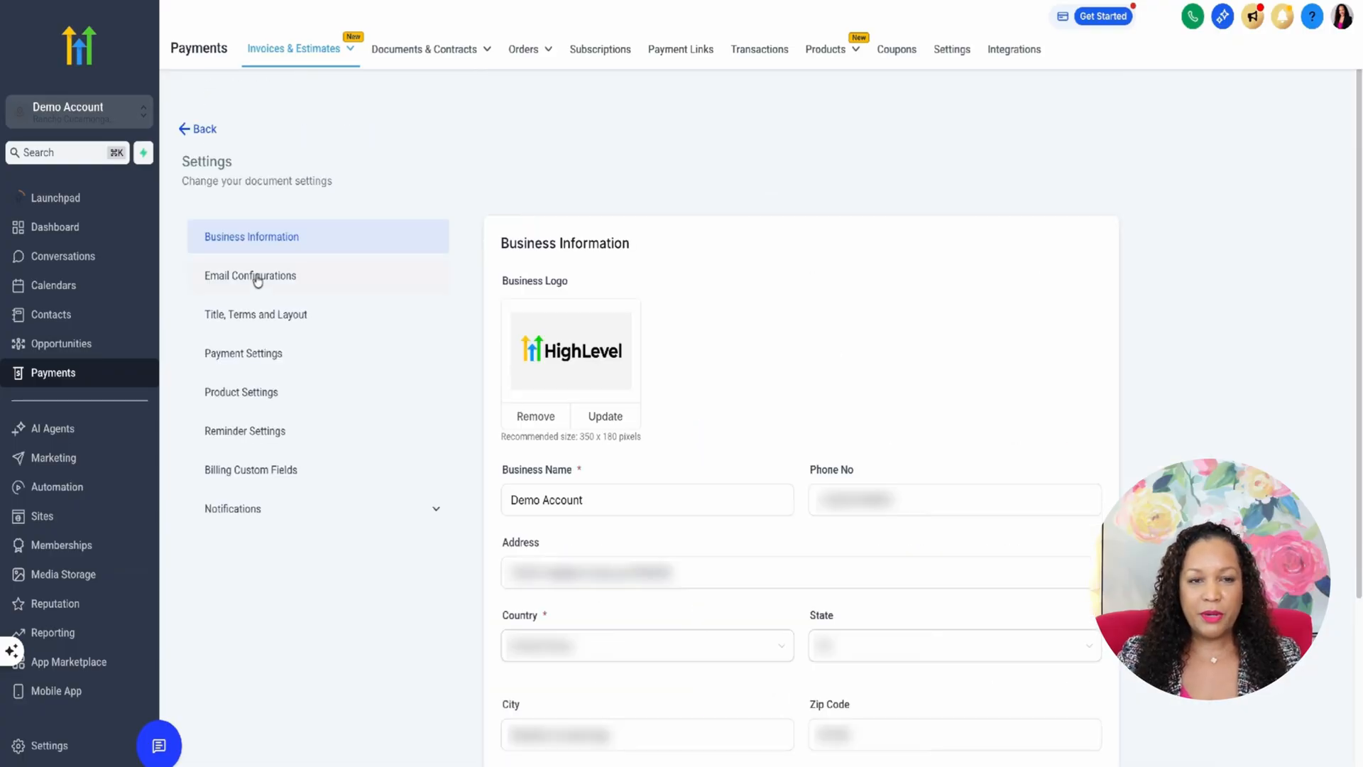
Step: Fill in the sender name and sender email in the email configurations and save them
left_click(255, 275)
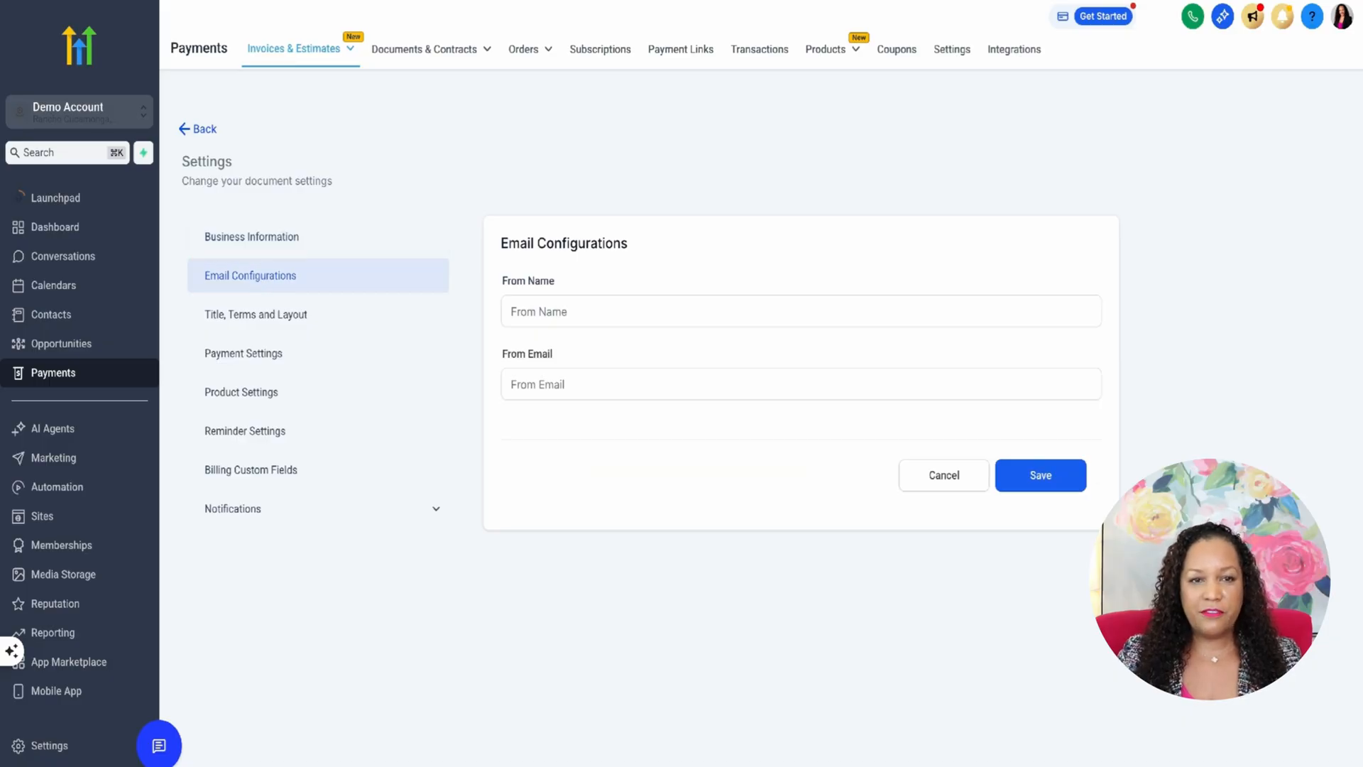
left_click(525, 311)
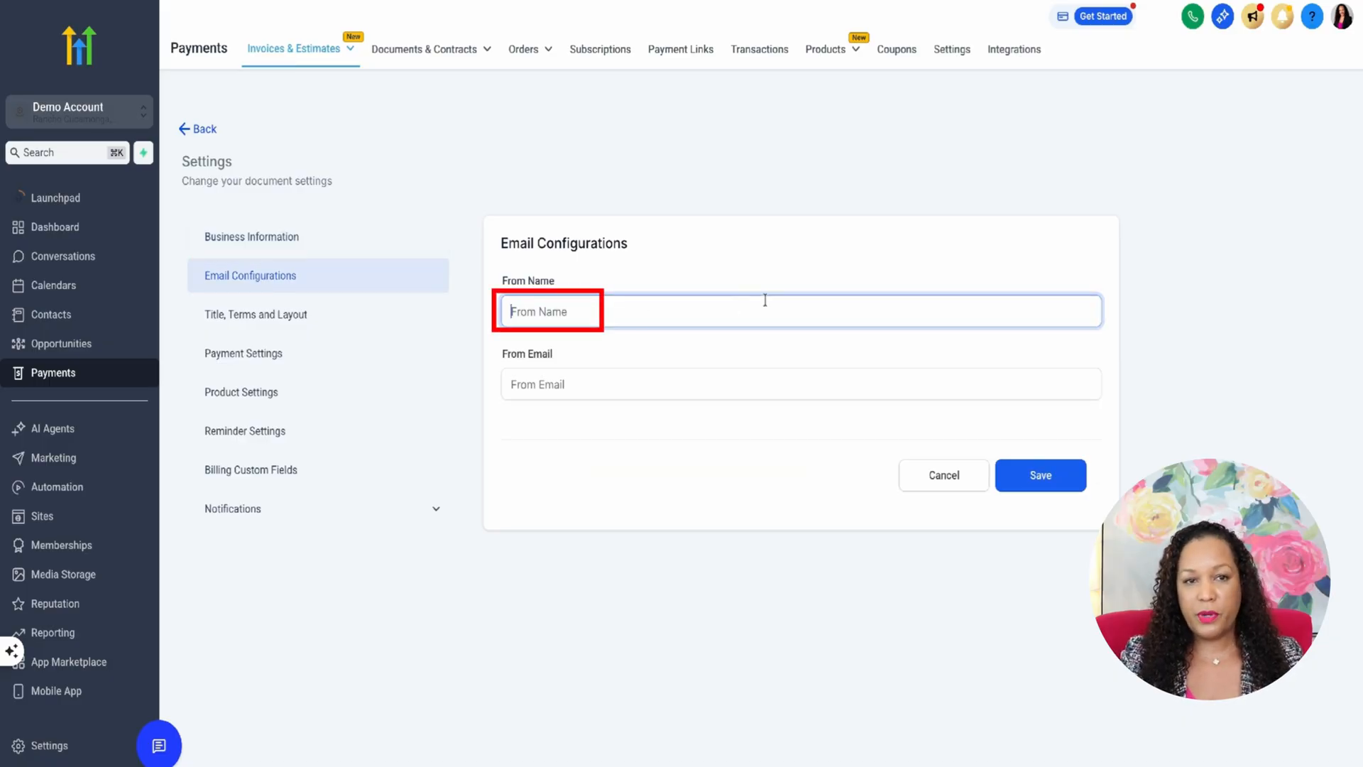
type("Starr Demo")
left_click(659, 370)
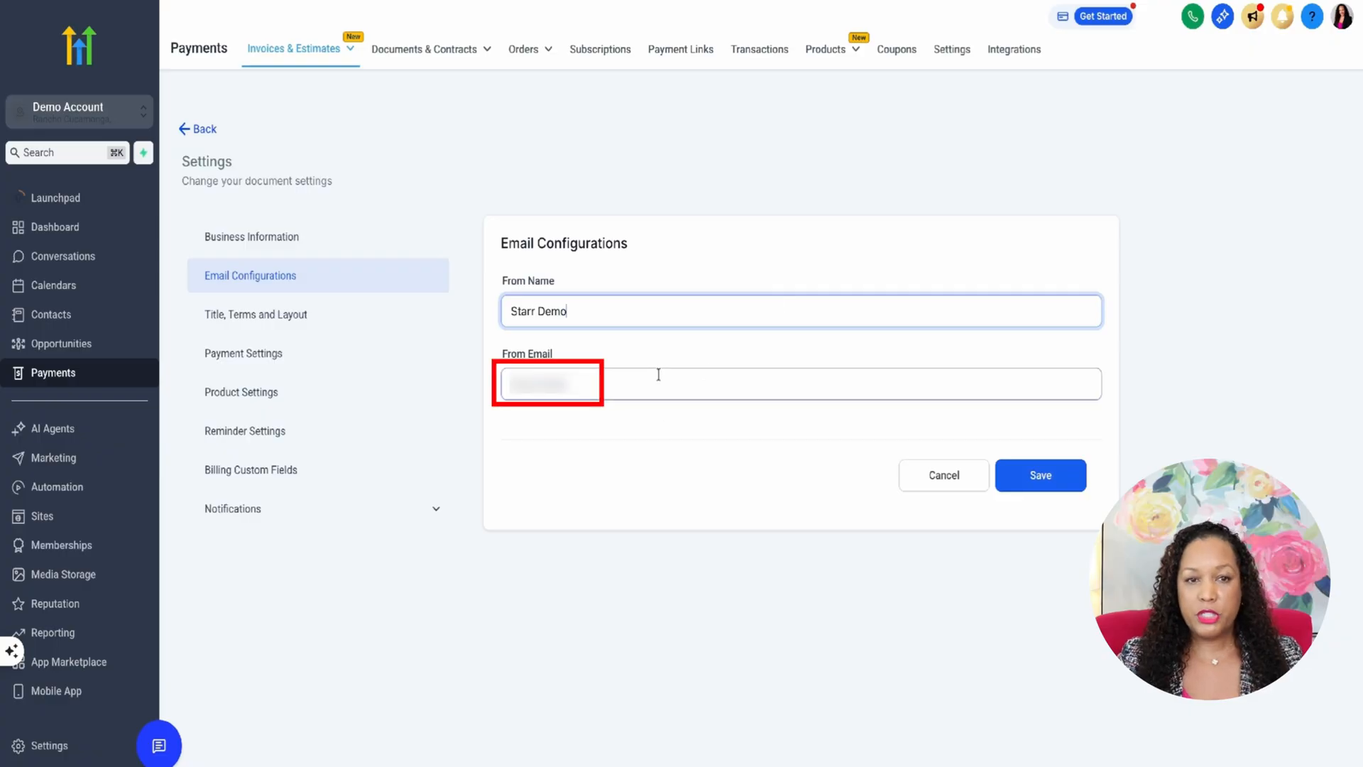
left_click(1040, 475)
Step: Change the estimate title to "Rename" in the title, terms and layout settings and go to its terms/notes field
left_click(287, 306)
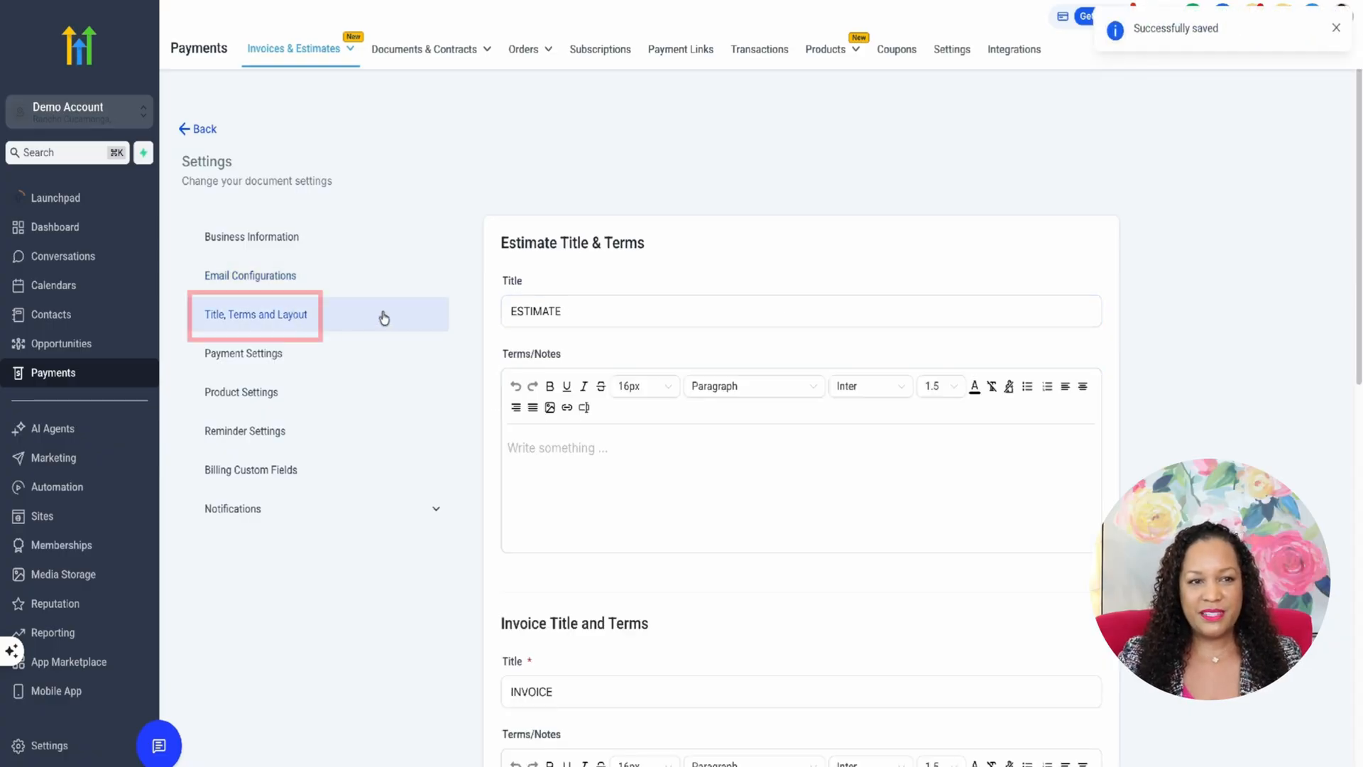
left_click_drag(604, 318, 507, 311)
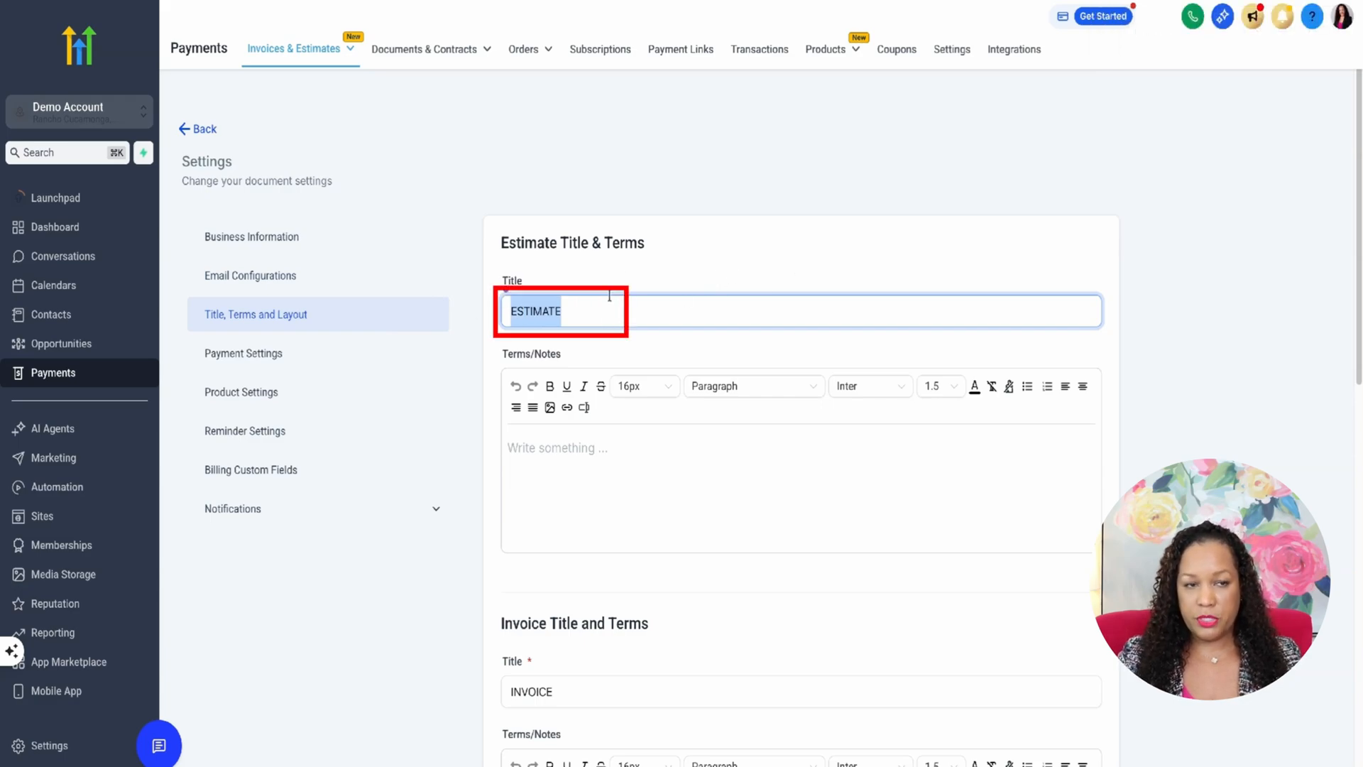
type("Rename")
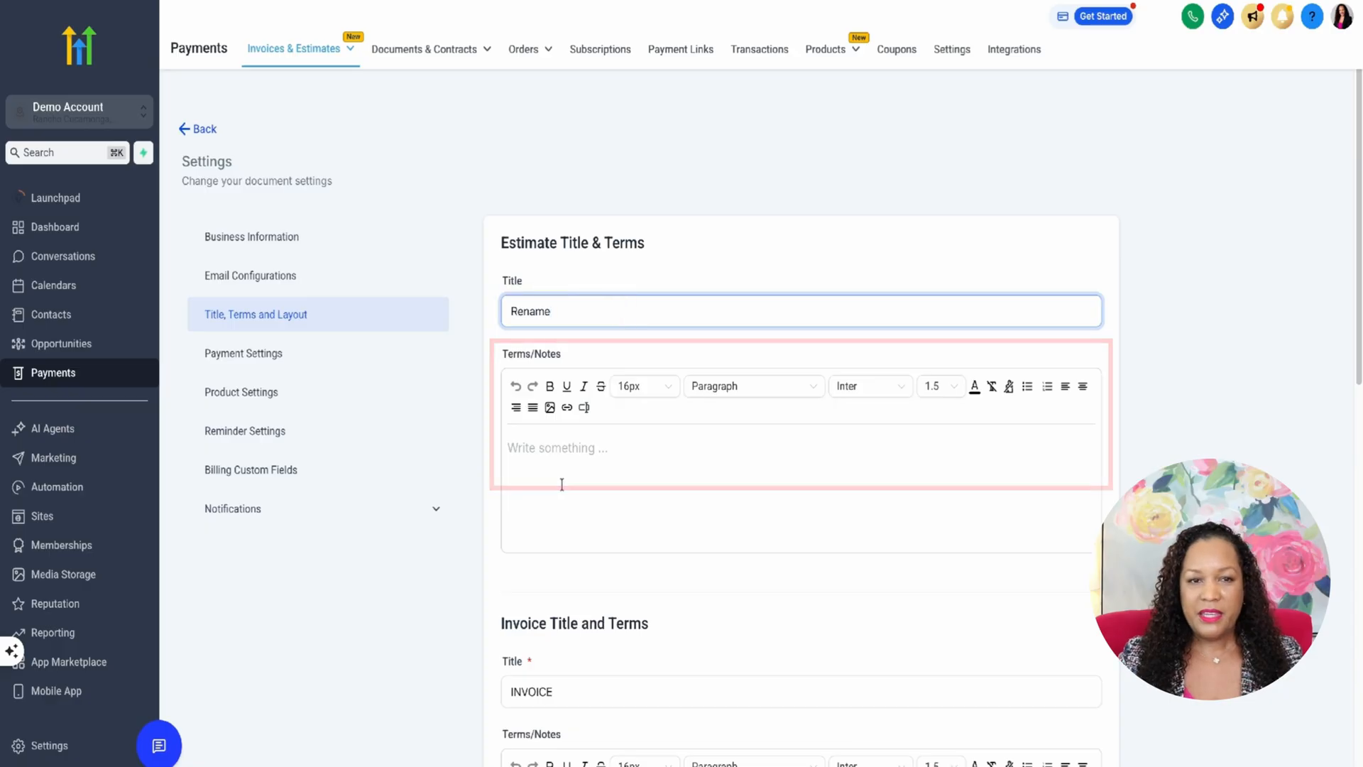
left_click(556, 468)
scroll(566, 456, "down", 3)
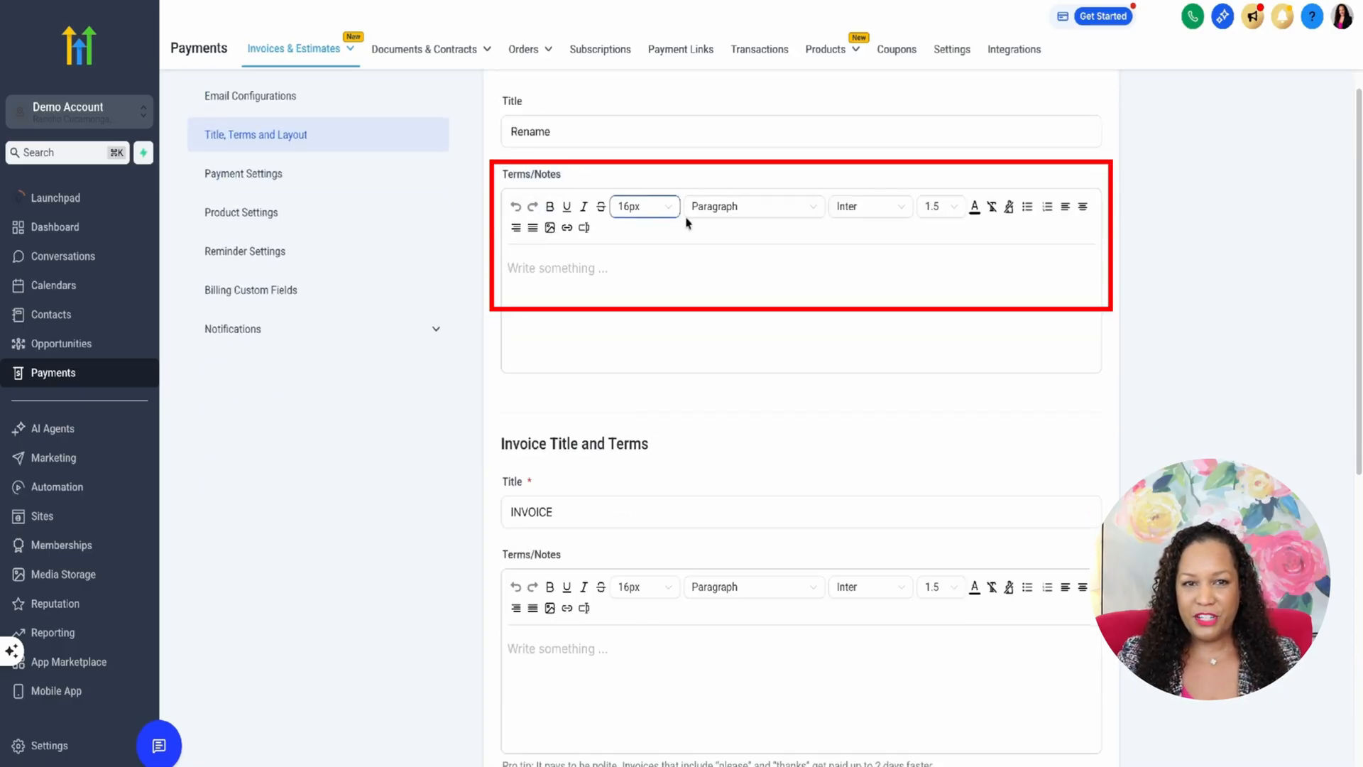
Step: Replace the invoice title with "Donation"
scroll(588, 288, "down", 3)
scroll(589, 288, "down", 1)
left_click(578, 290)
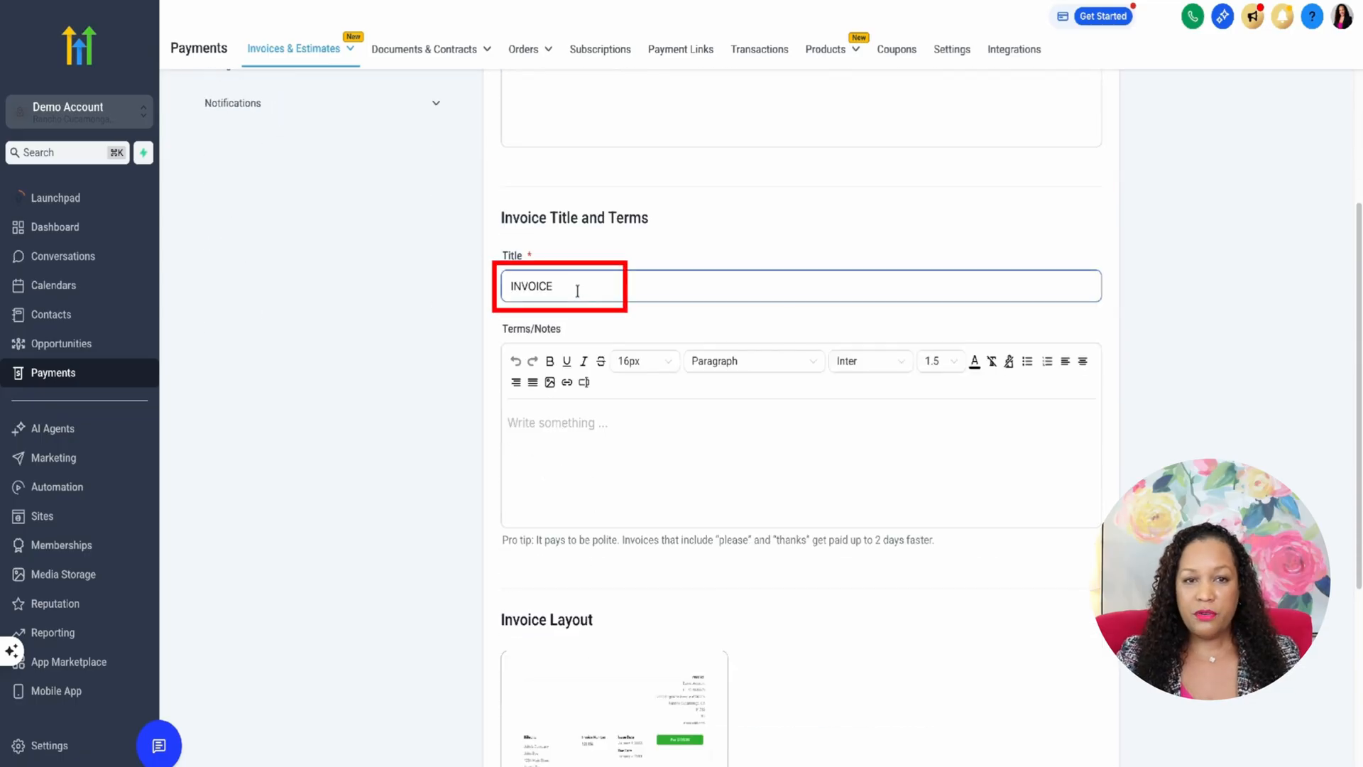
key("shift+Left")
key("shift+Left")
key("shift+Left")
key("shift+Left")
key("shift+Left")
key("shift+Left")
key("shift+Left")
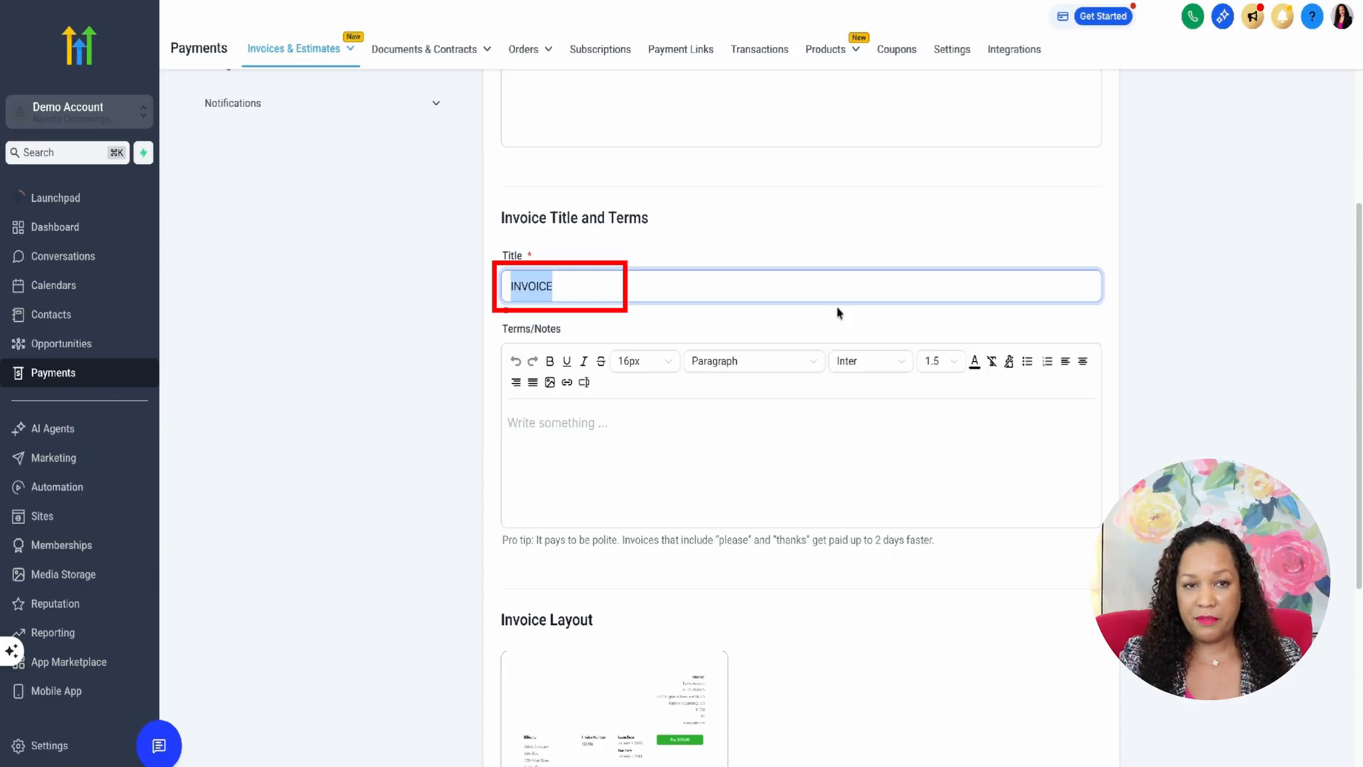
type("Donation")
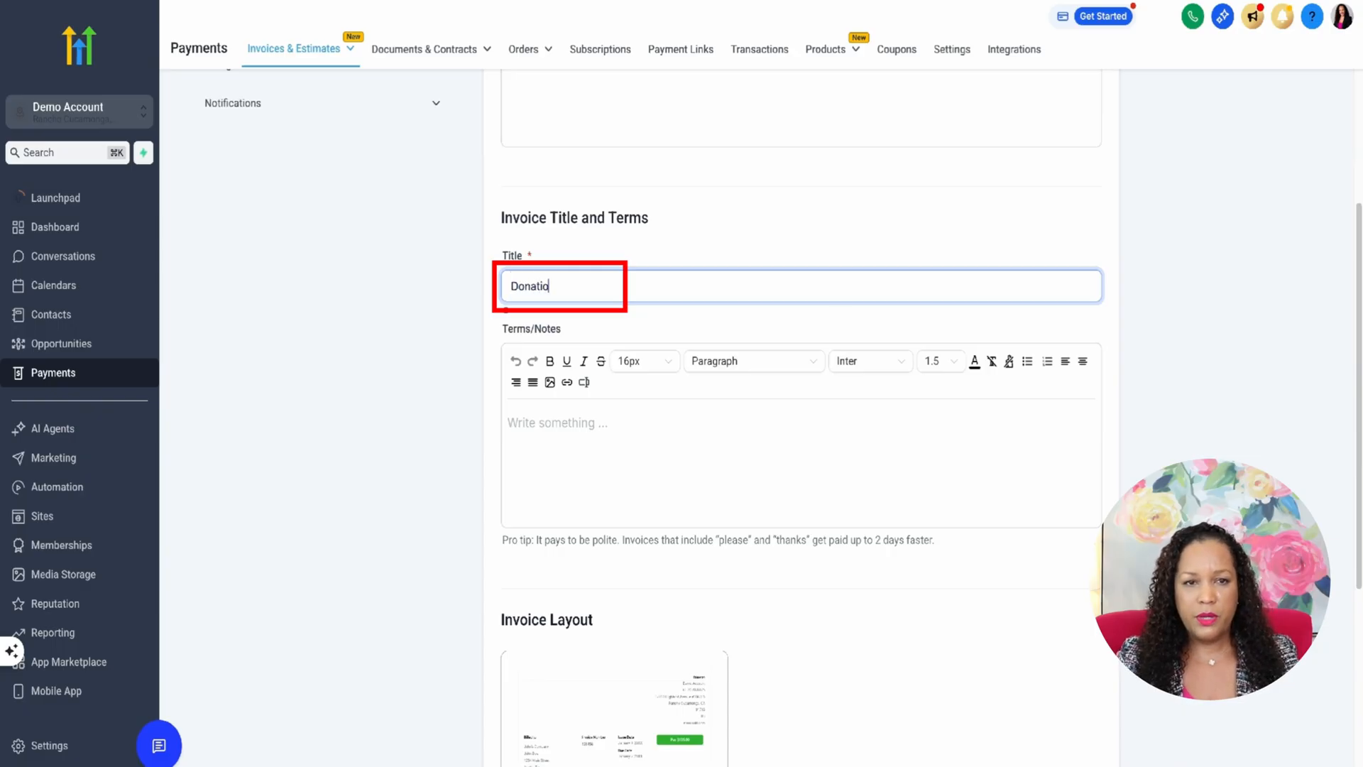
Step: Enter "Non-Profit" as the invoice terms/notes
left_click(599, 428)
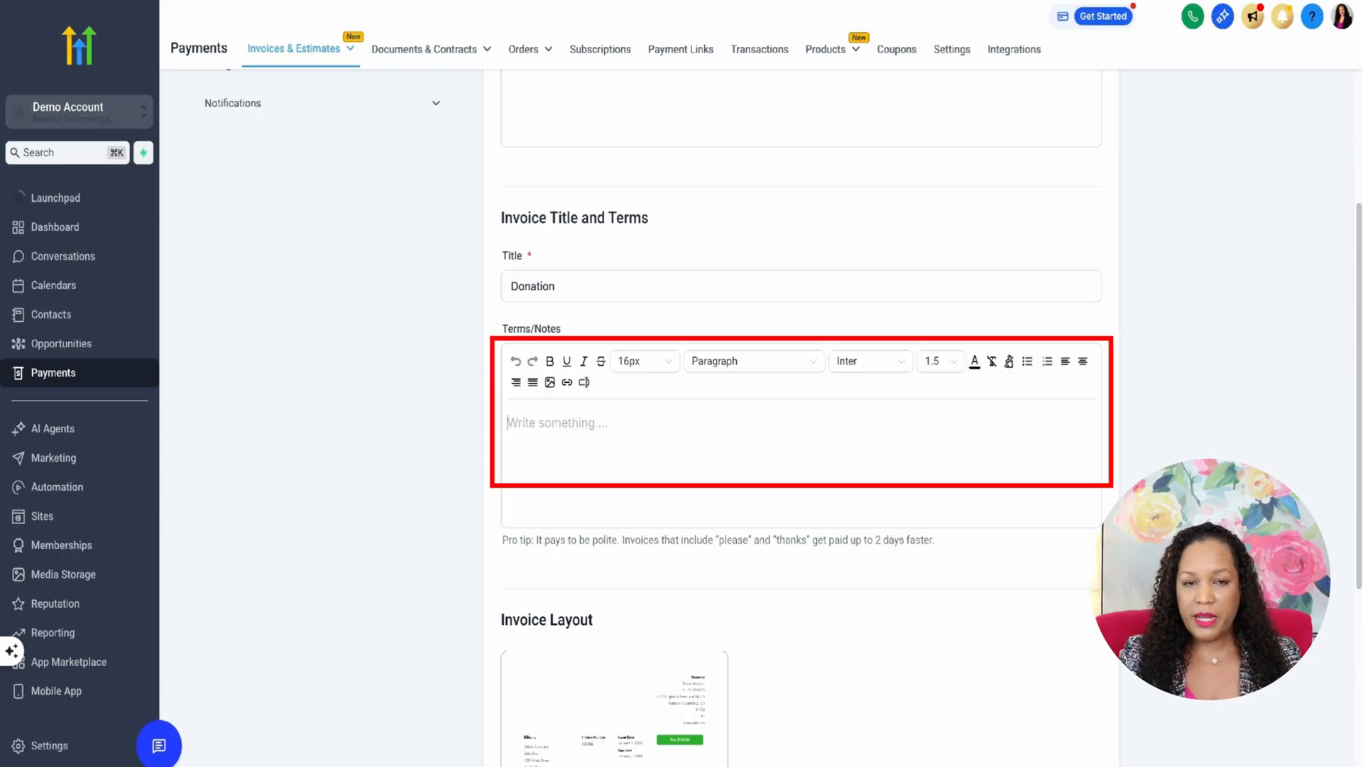
type("Non-Profi")
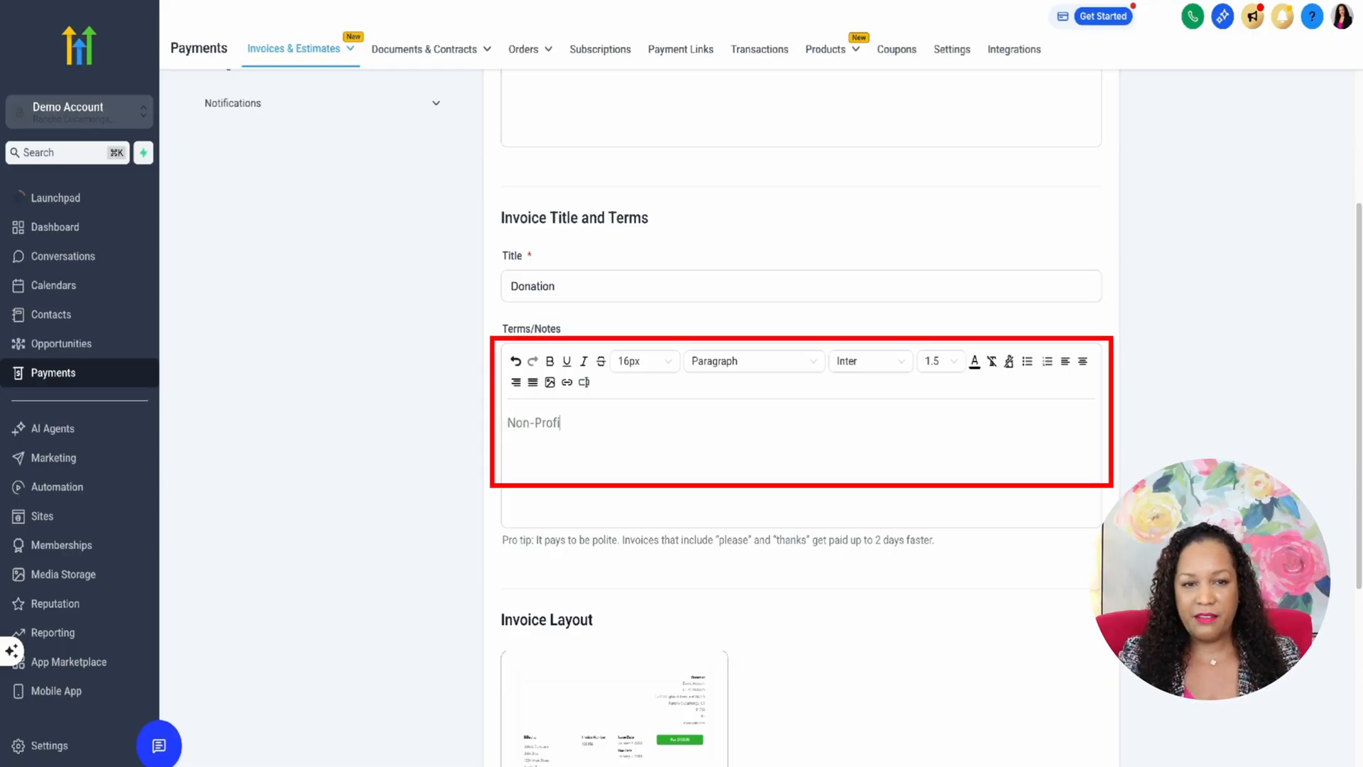
type("t")
Step: Preview the invoice layout and leave the template view without saving changes
scroll(675, 472, "down", 5)
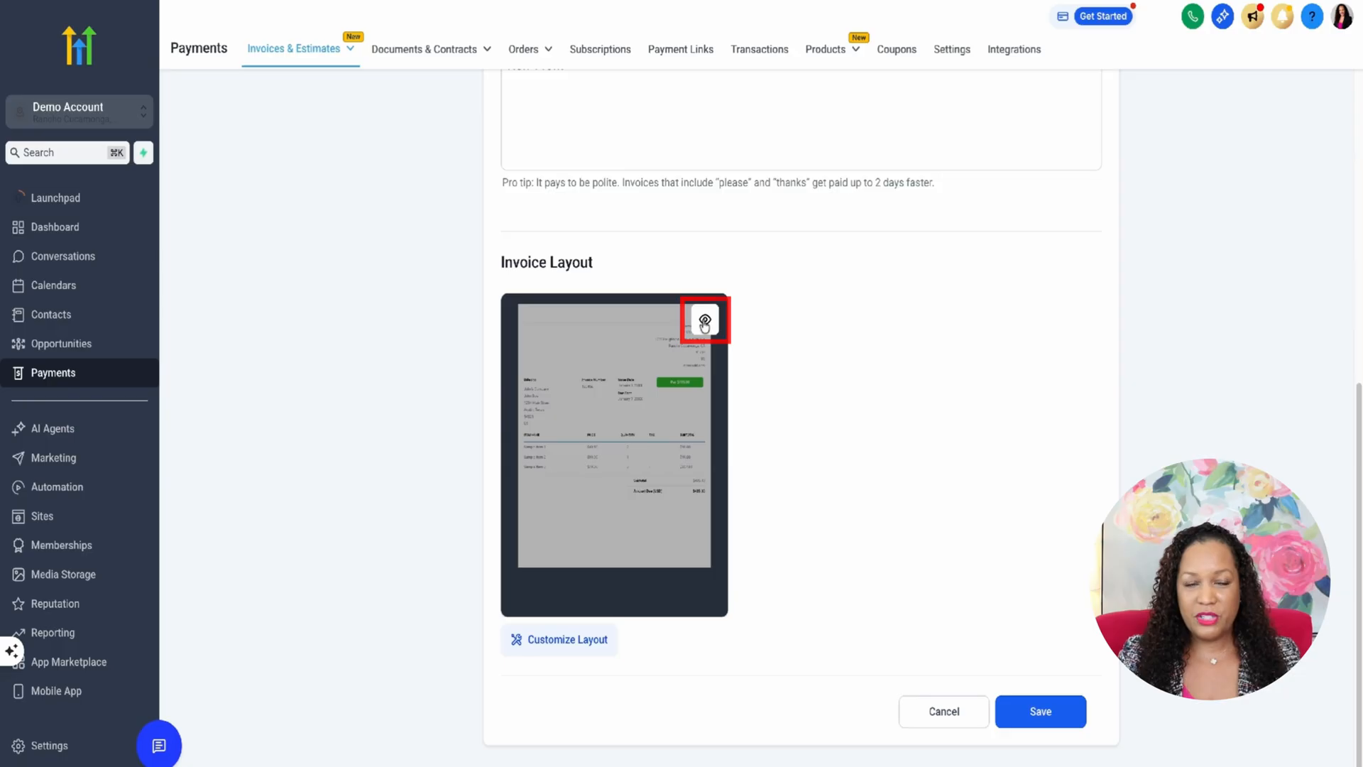
left_click(705, 322)
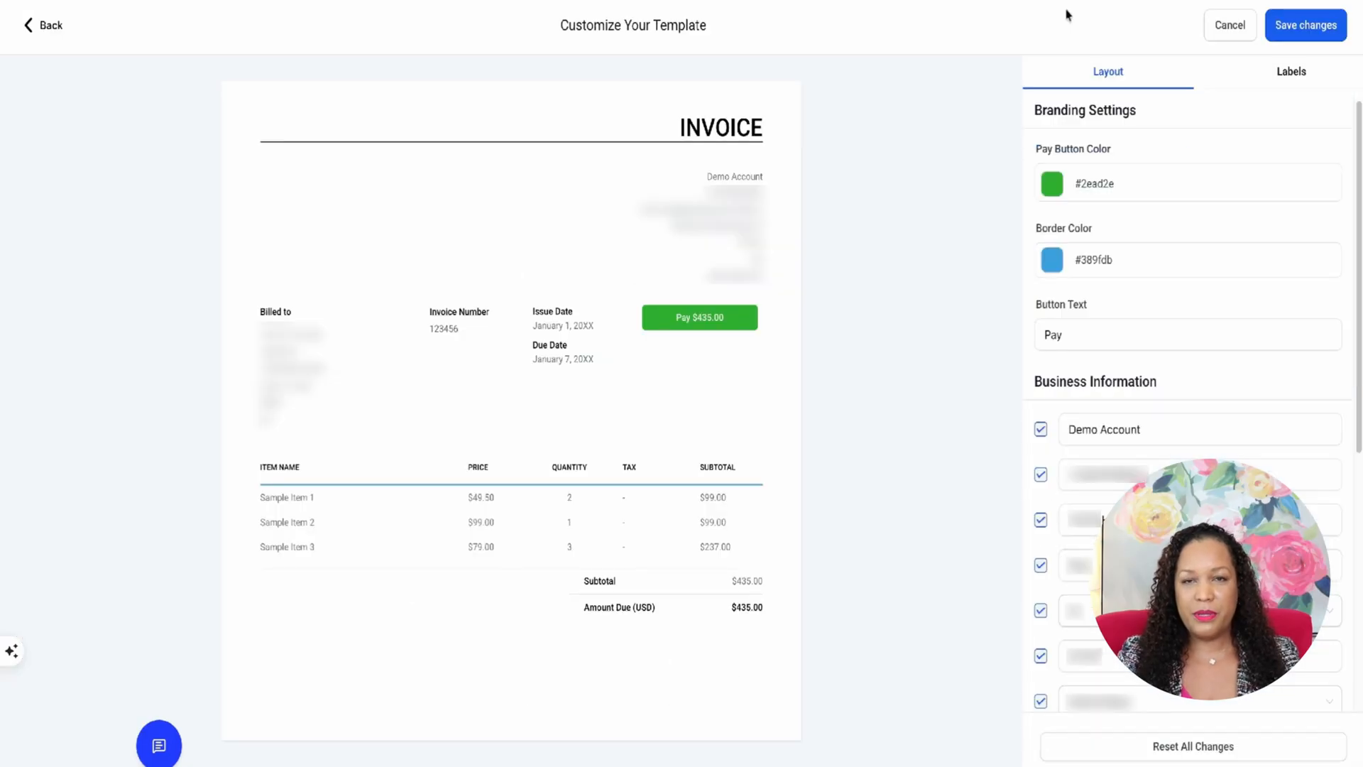
left_click(1226, 24)
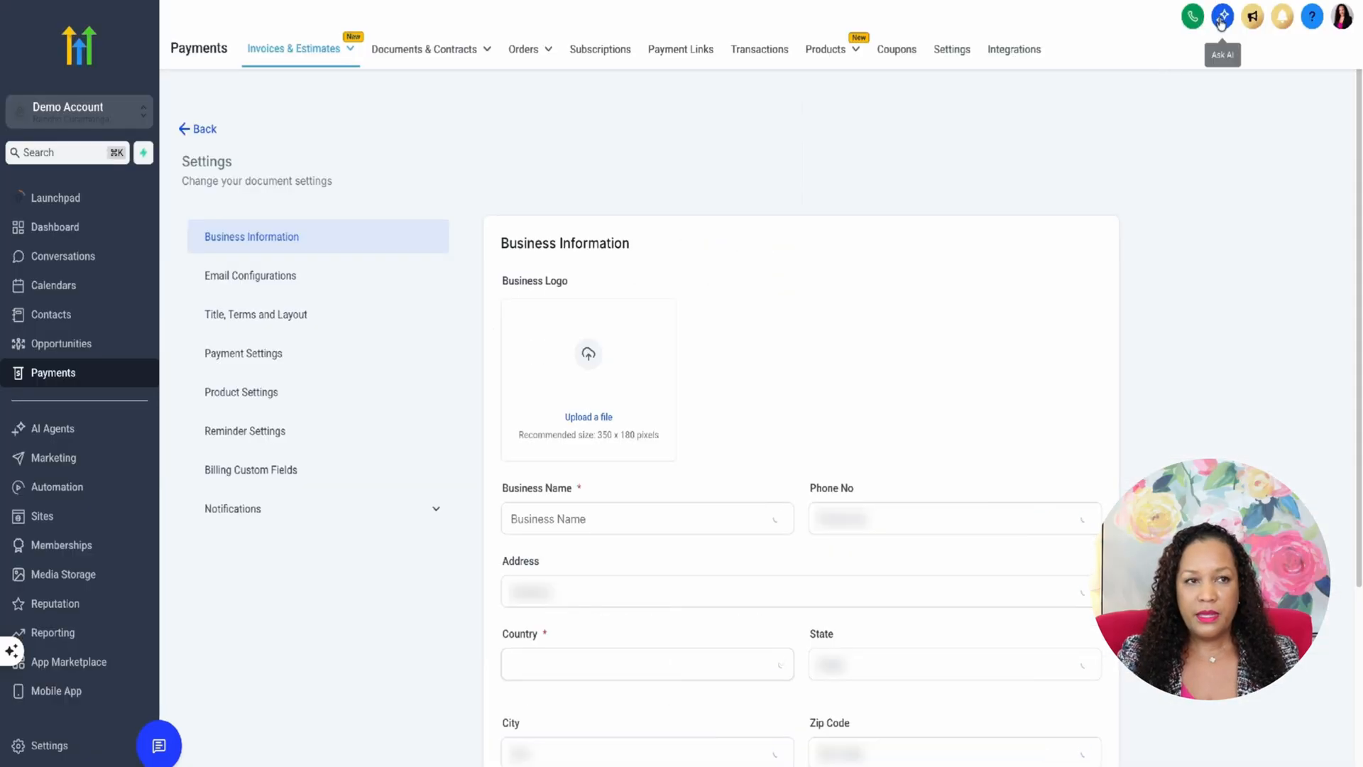
Step: Open the invoice layout for customization and set the pay button color to purple #9E77ED
scroll(602, 483, "down", 3)
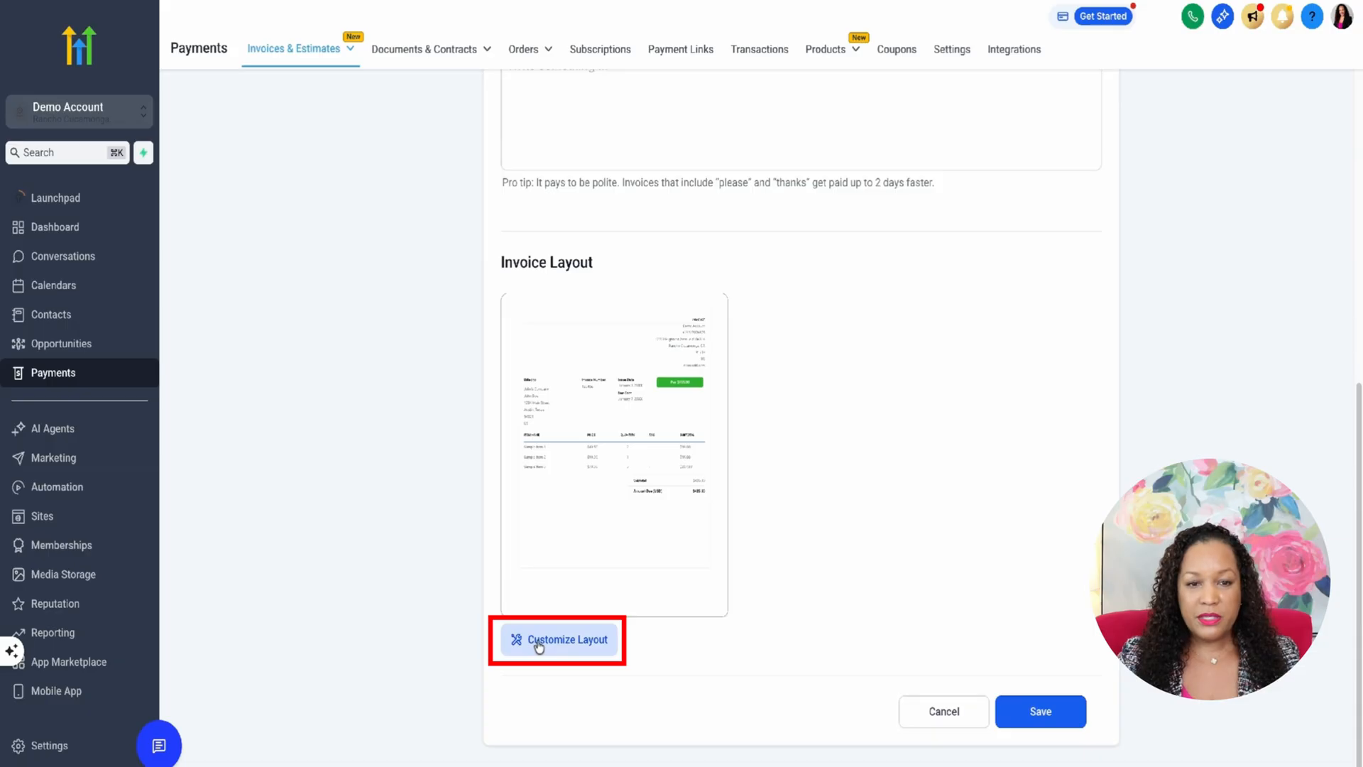
left_click(538, 646)
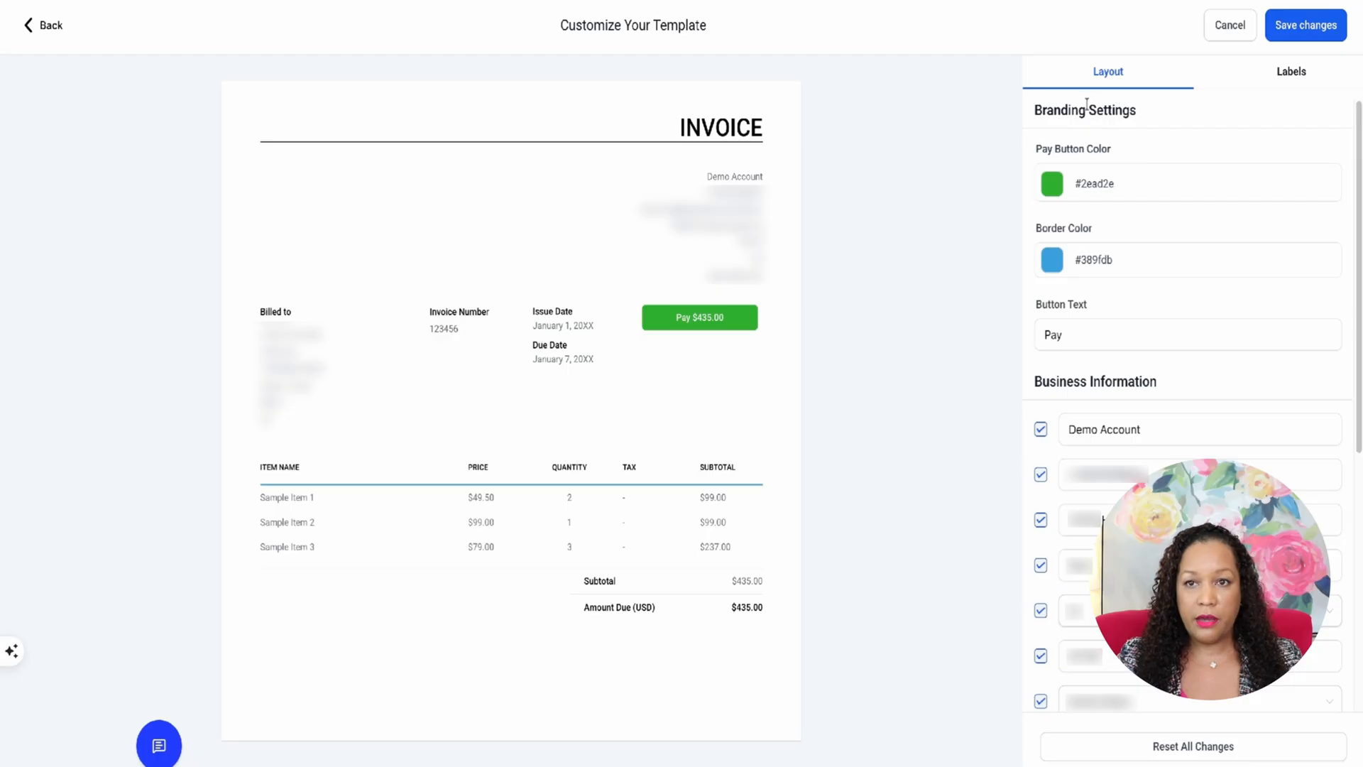
left_click(1052, 186)
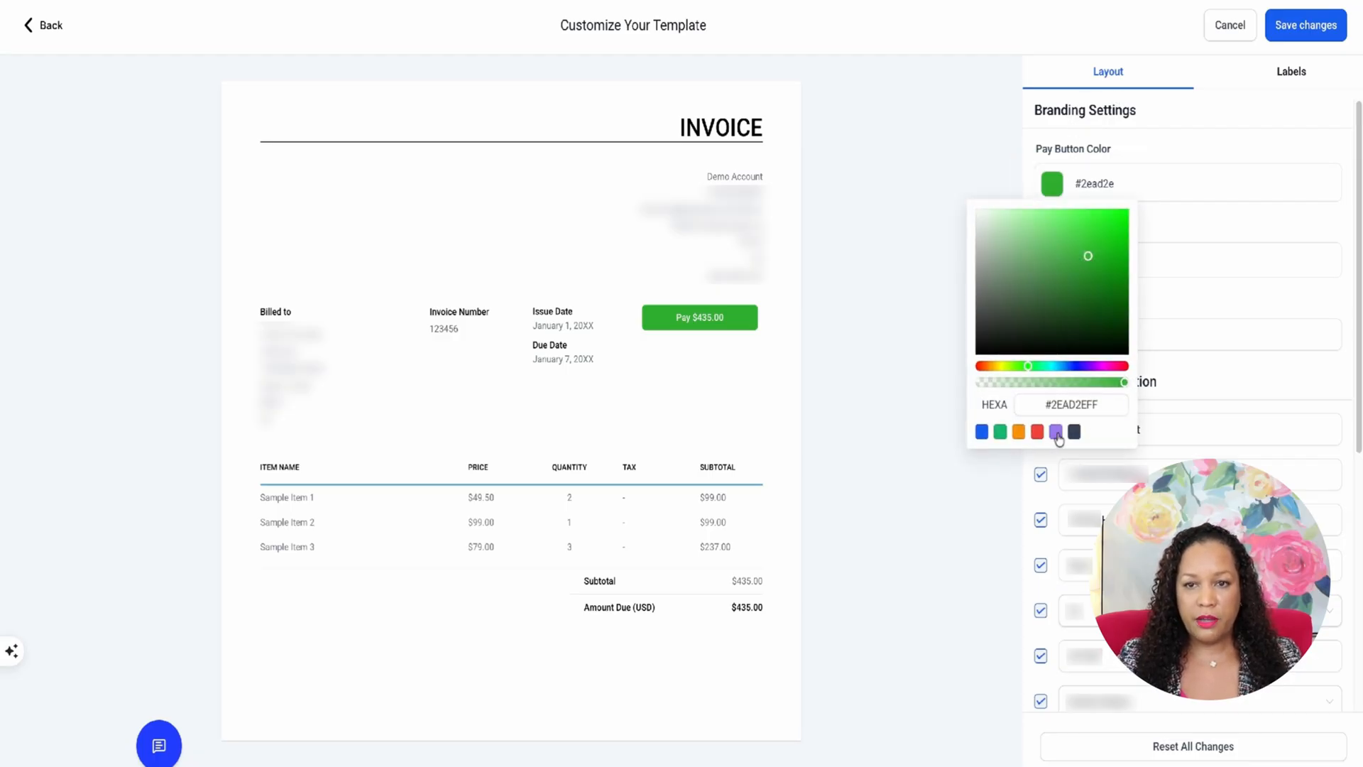
left_click(1056, 432)
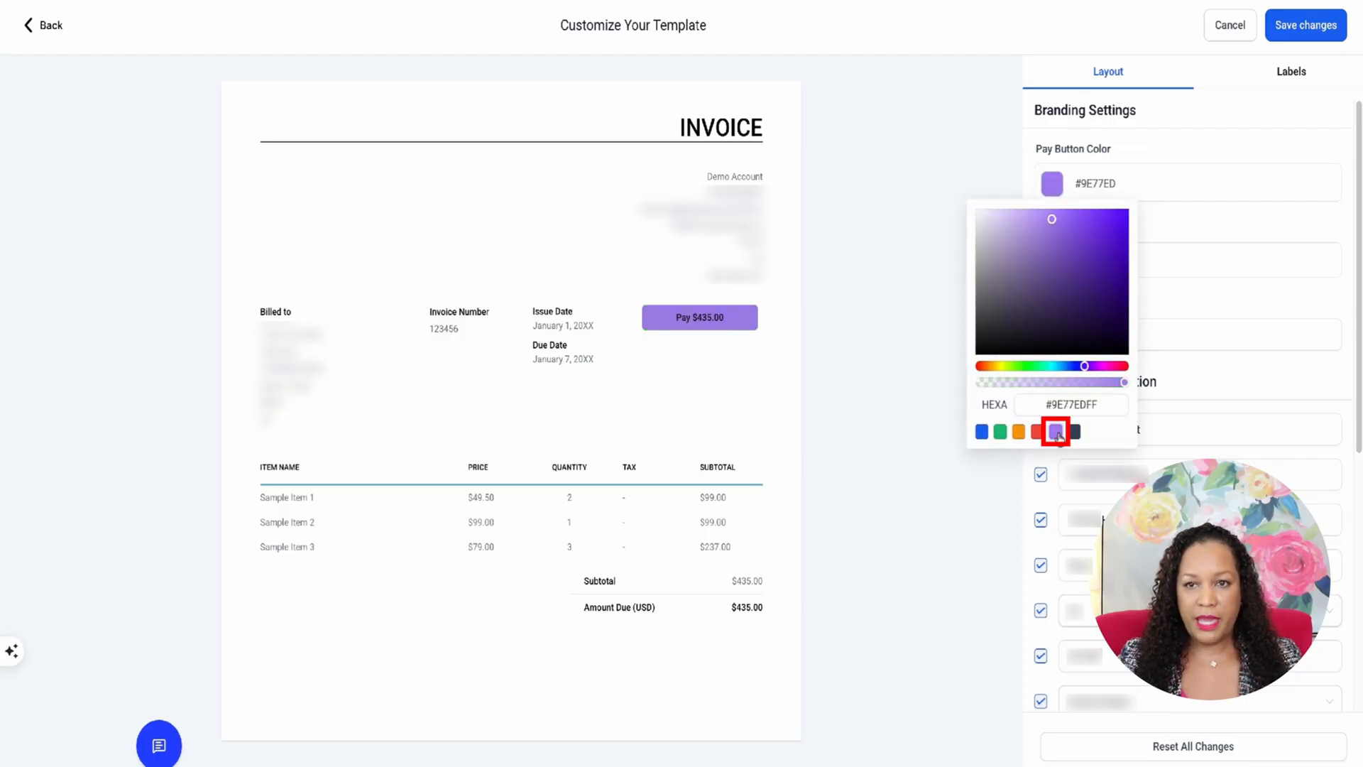
left_click(925, 388)
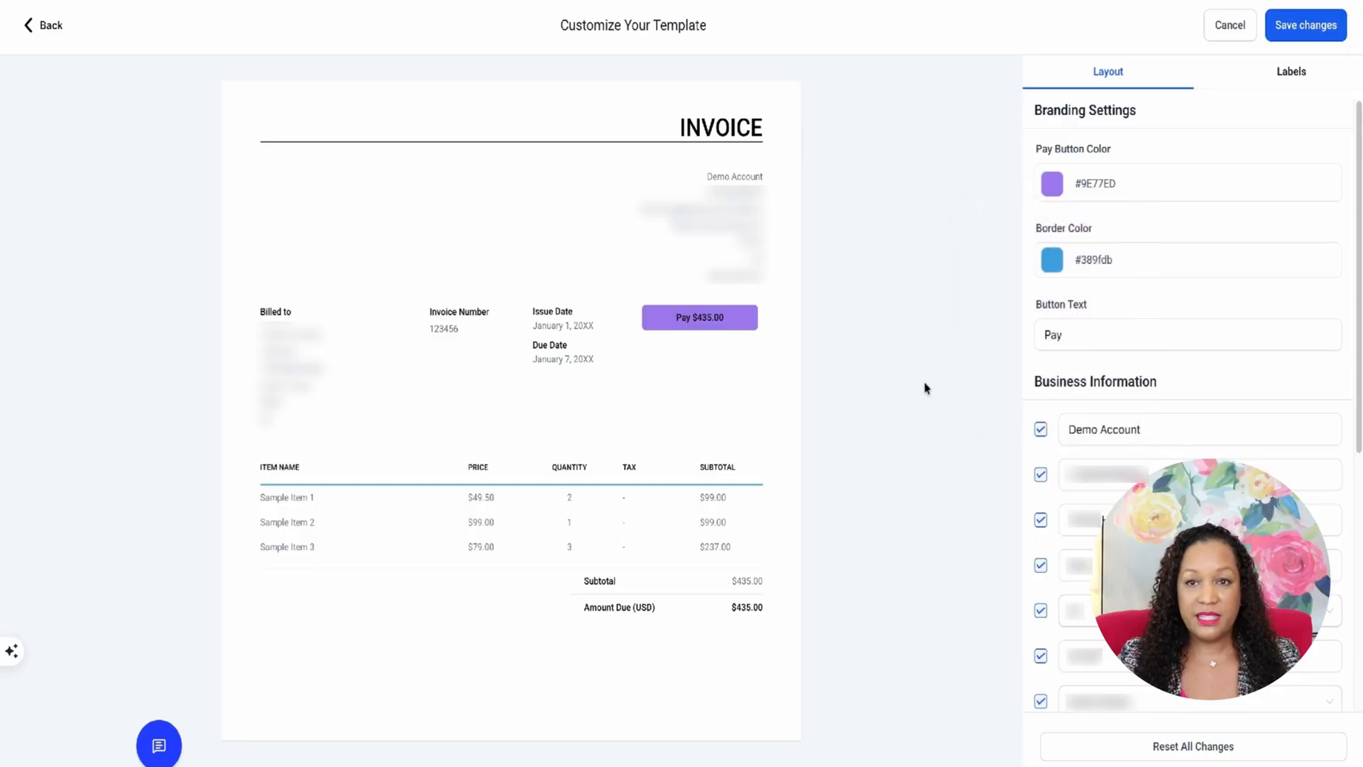
Step: Try blue #155EEF for the invoice border color, settle on red #F04438 and select its hex value
left_click(1052, 260)
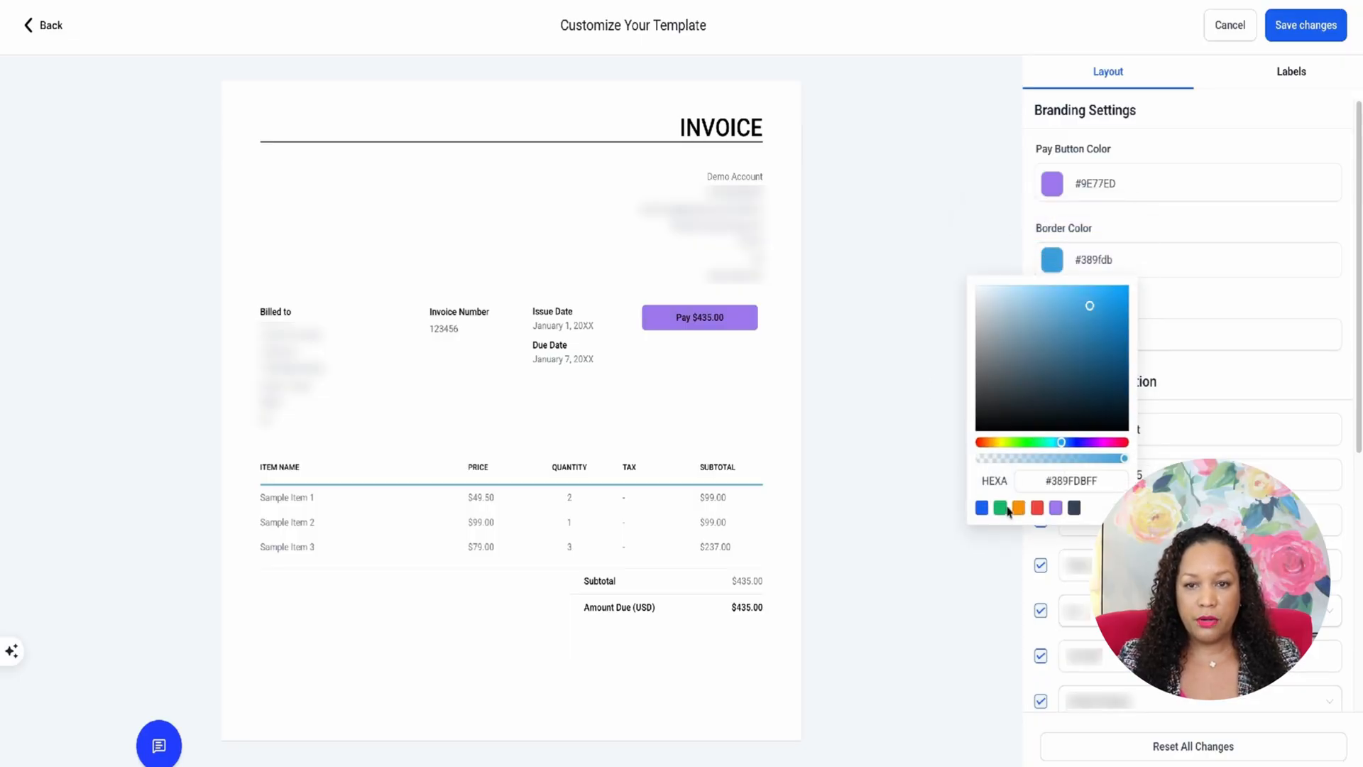
left_click(982, 507)
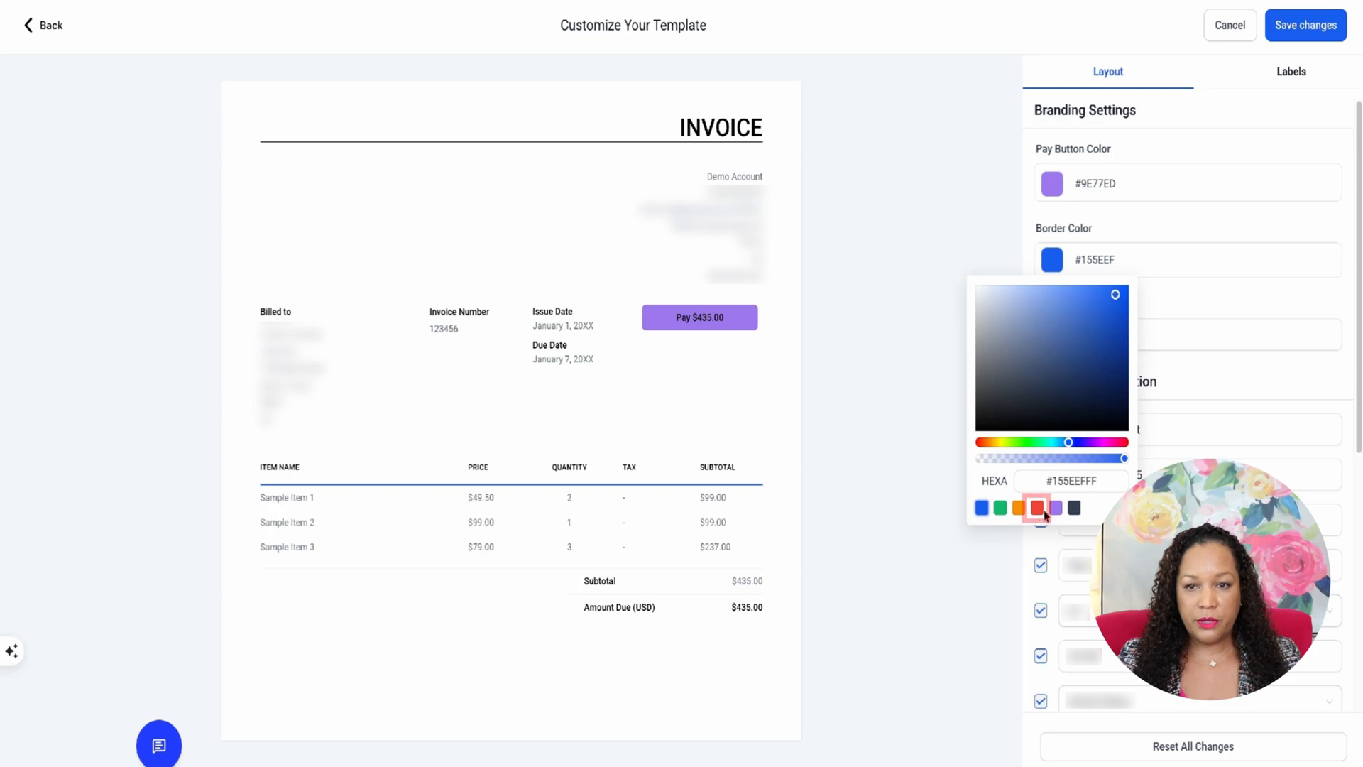
left_click(1036, 508)
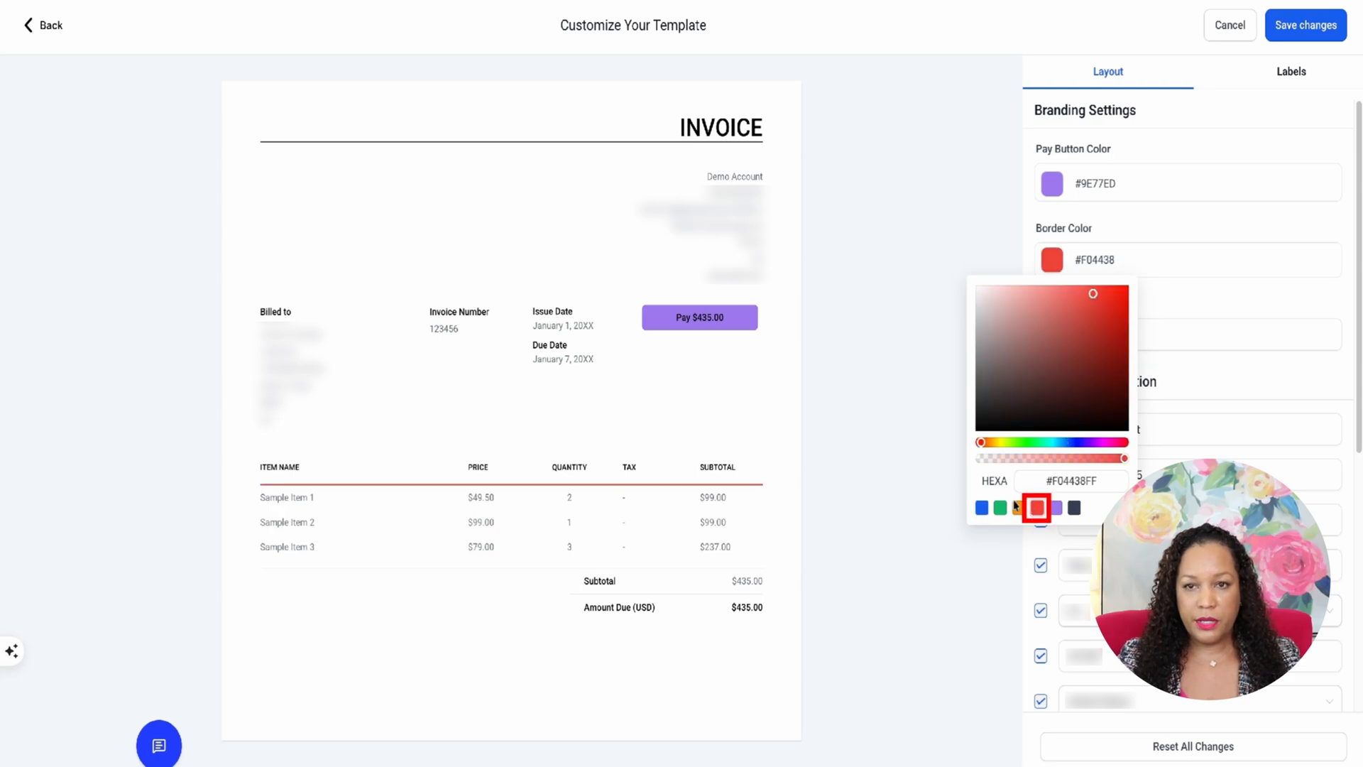
double_click(1082, 481)
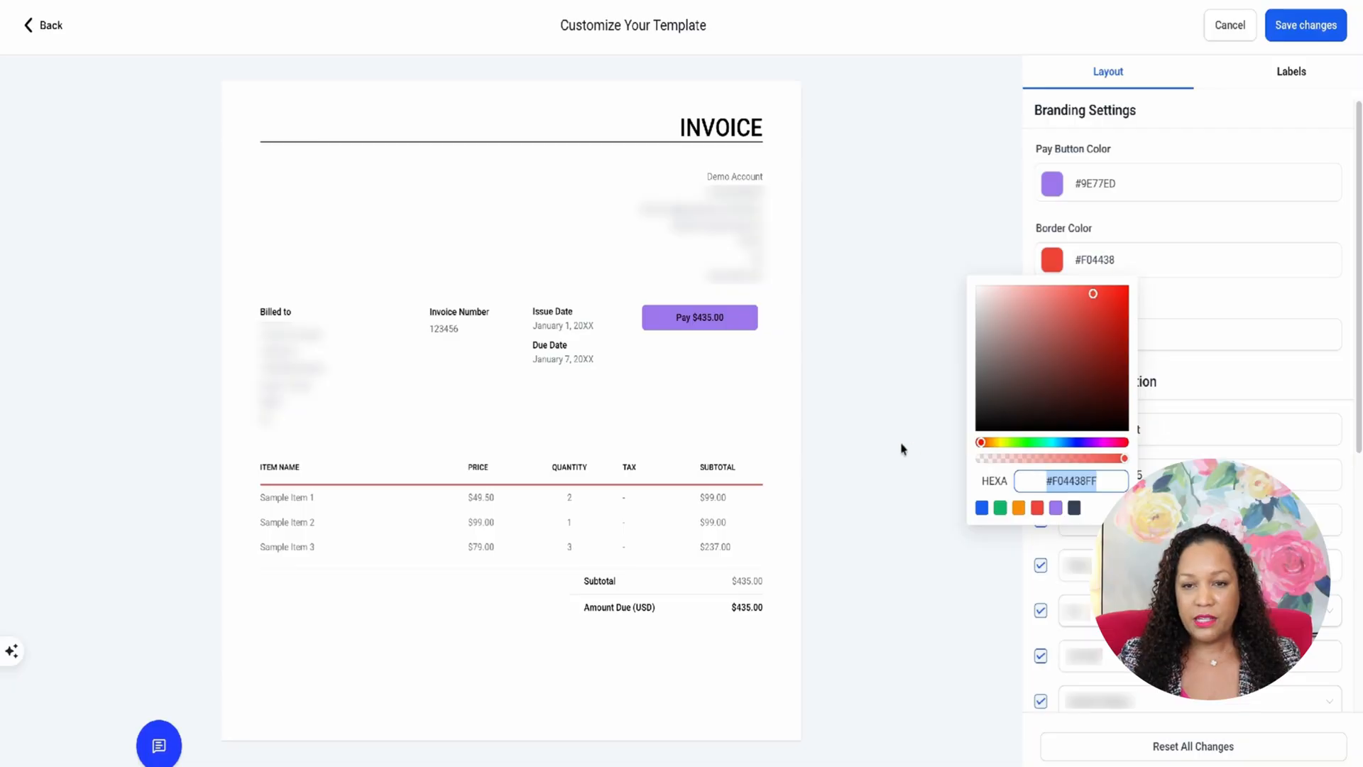
Step: Set the invoice border color to dark slate #344054 and change the pay button text to "Donate Here"
left_click(1074, 507)
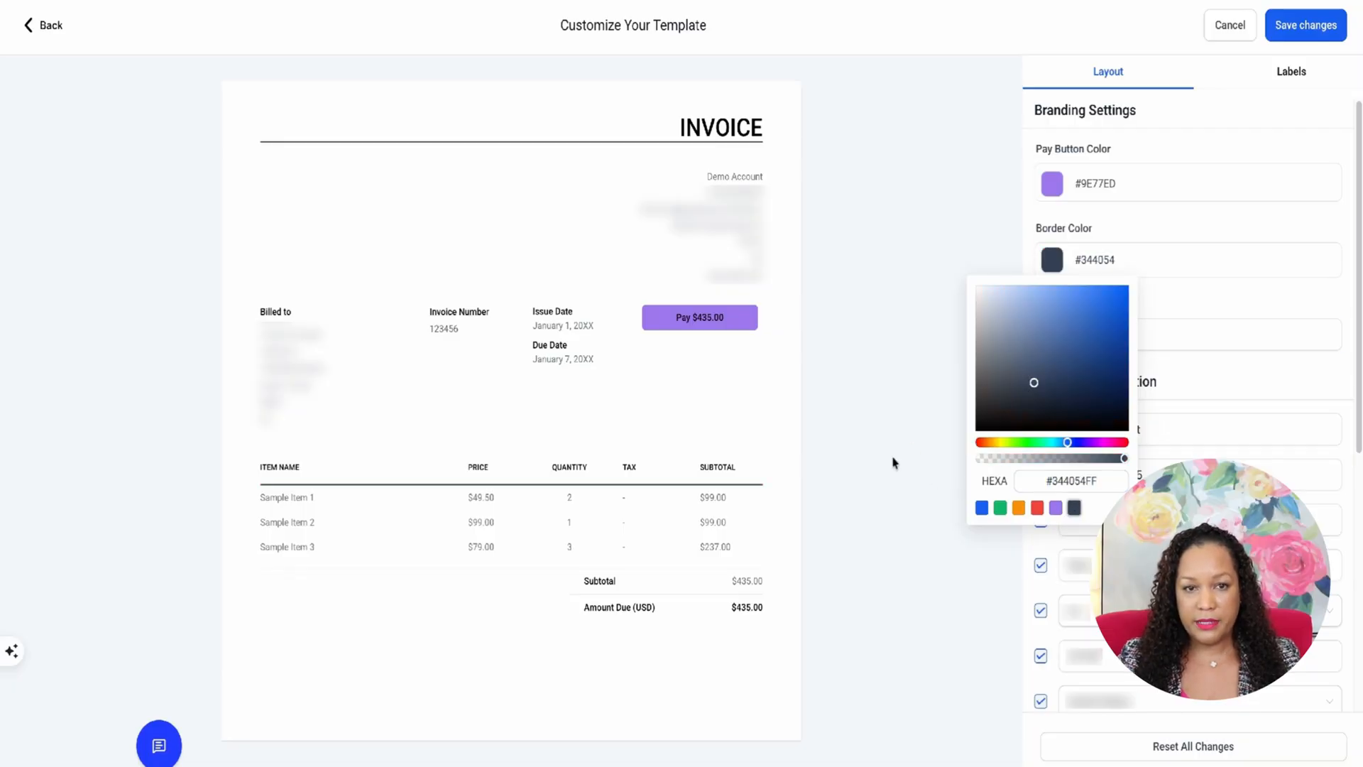
left_click(1079, 338)
double_click(1078, 337)
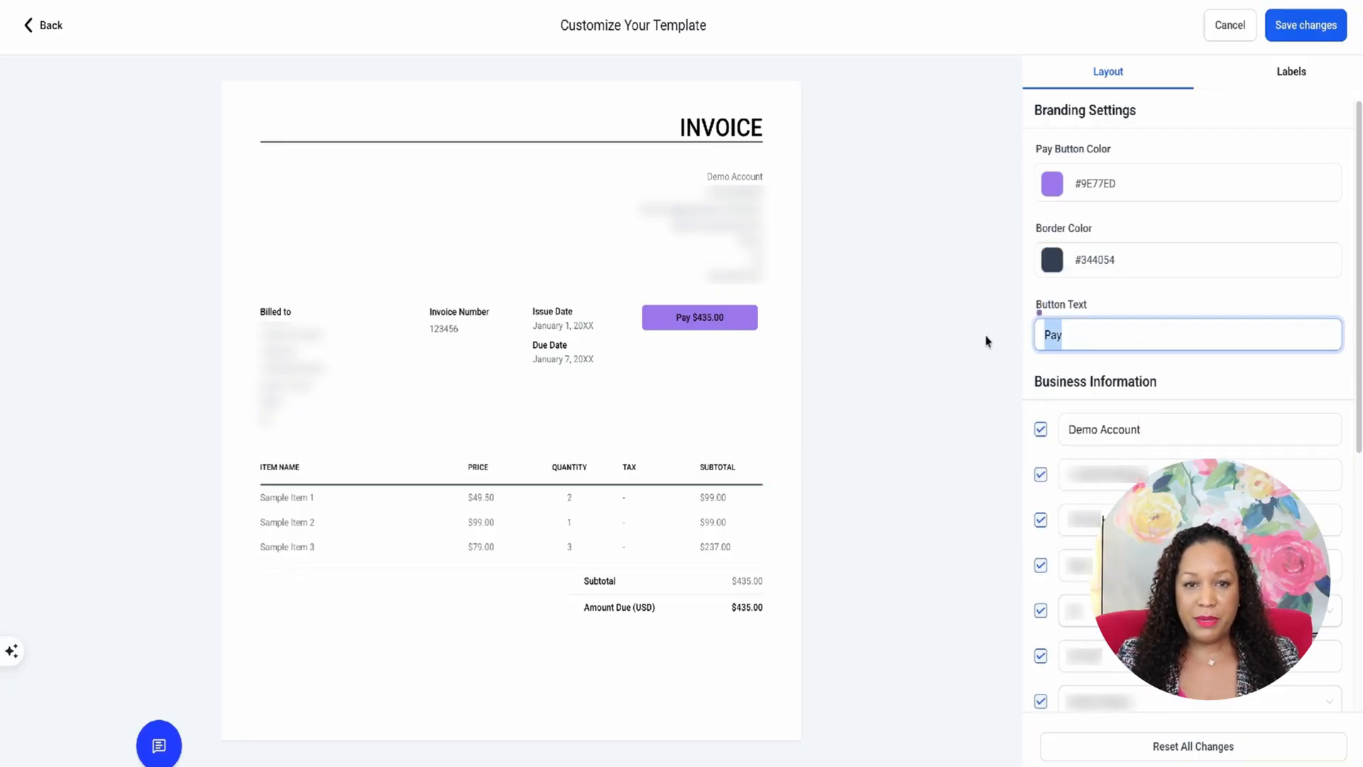
type("Donate ")
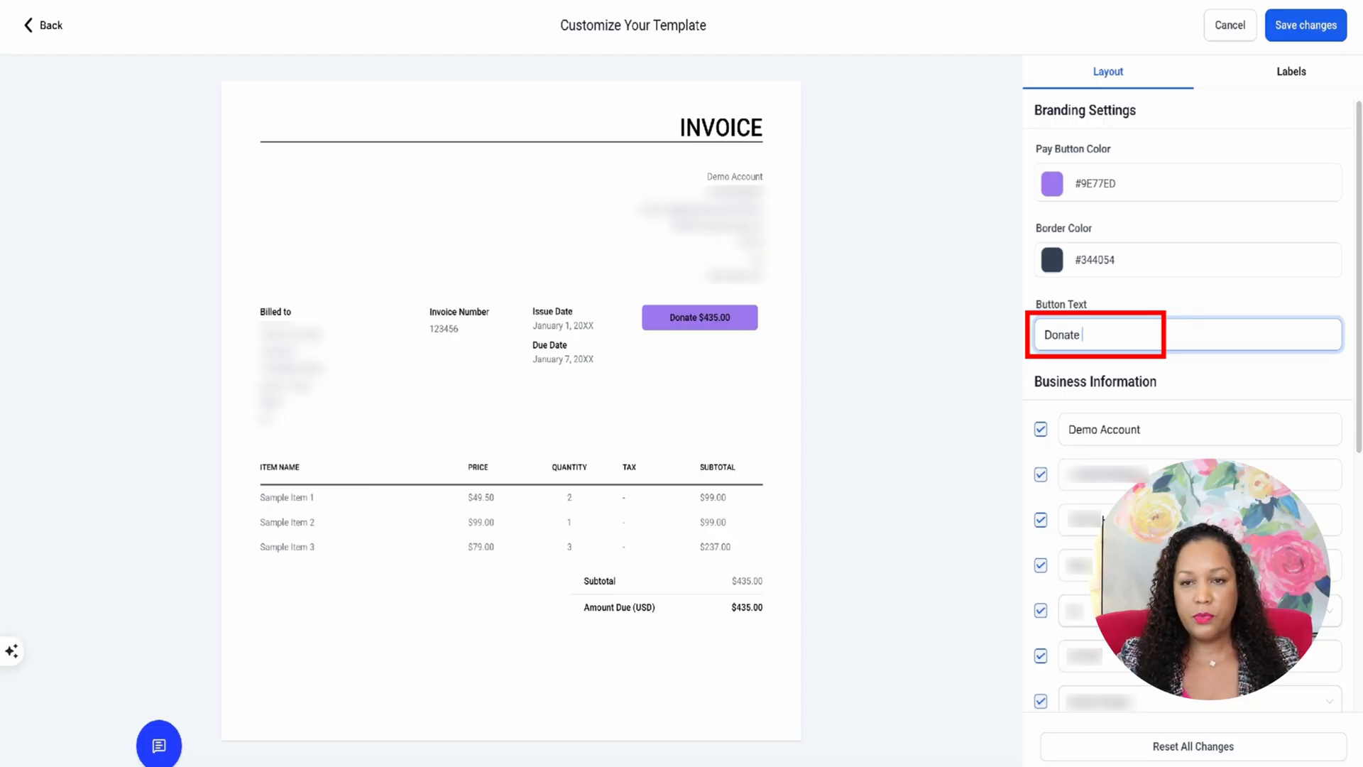
type("Now")
key("BackSpace")
key("BackSpace")
key("BackSpace")
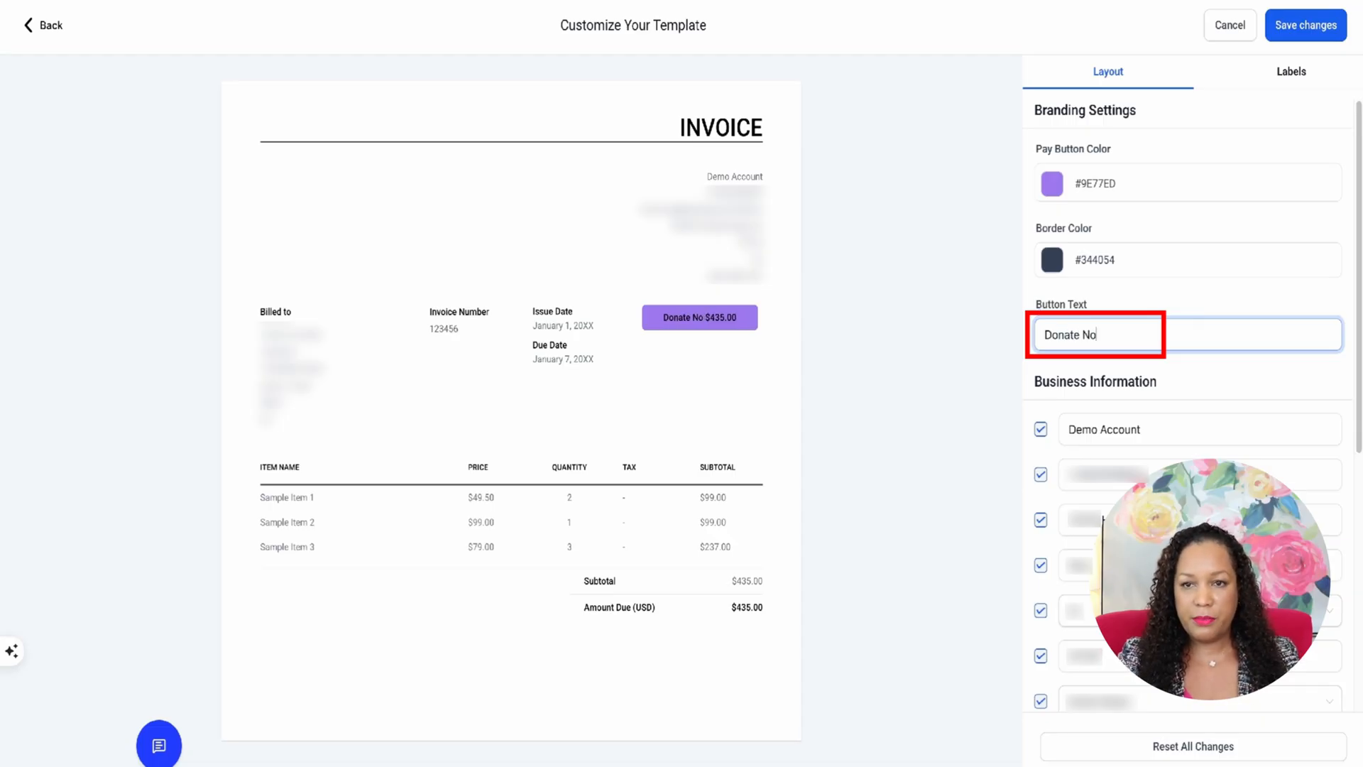
type("Here")
left_click(853, 367)
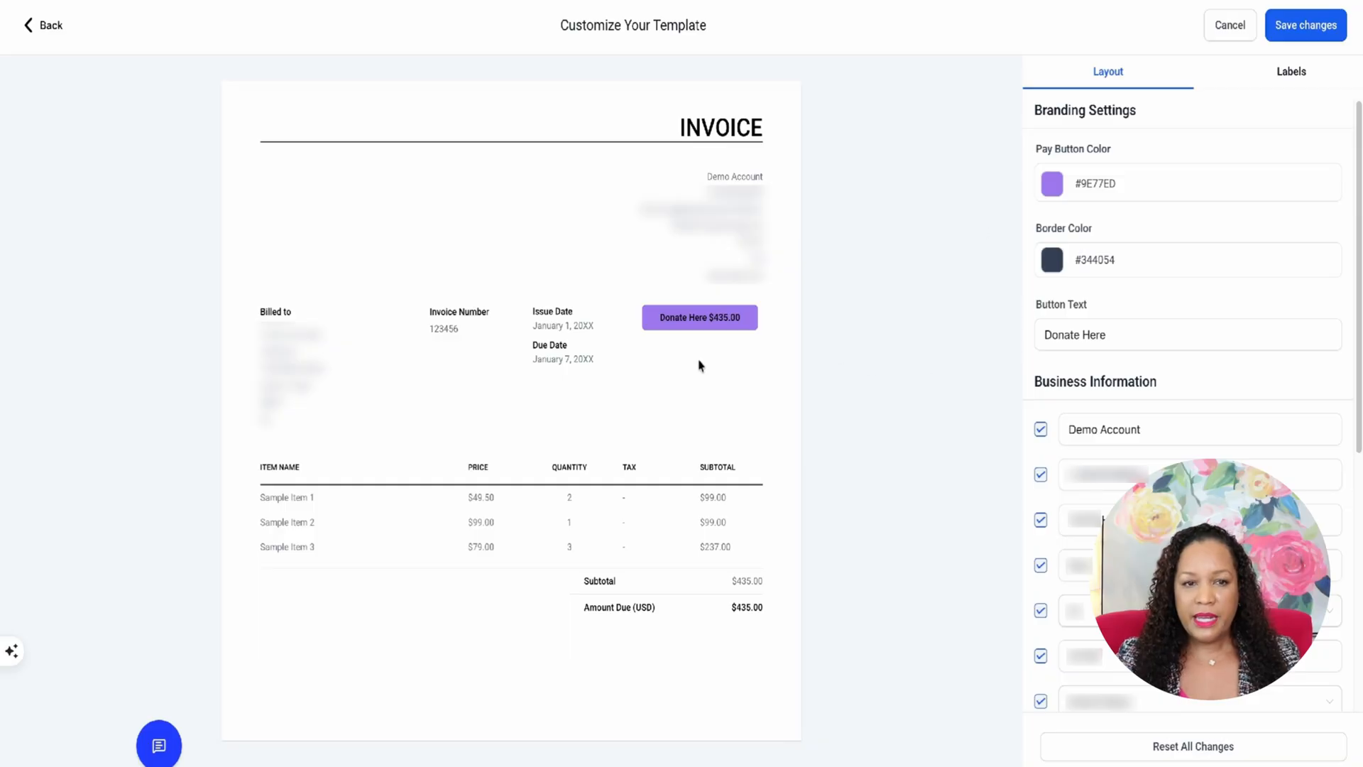
Step: Hide the phone number, street address, city and state from the invoice's business information
scroll(1050, 375, "down", 2)
scroll(1031, 315, "down", 1)
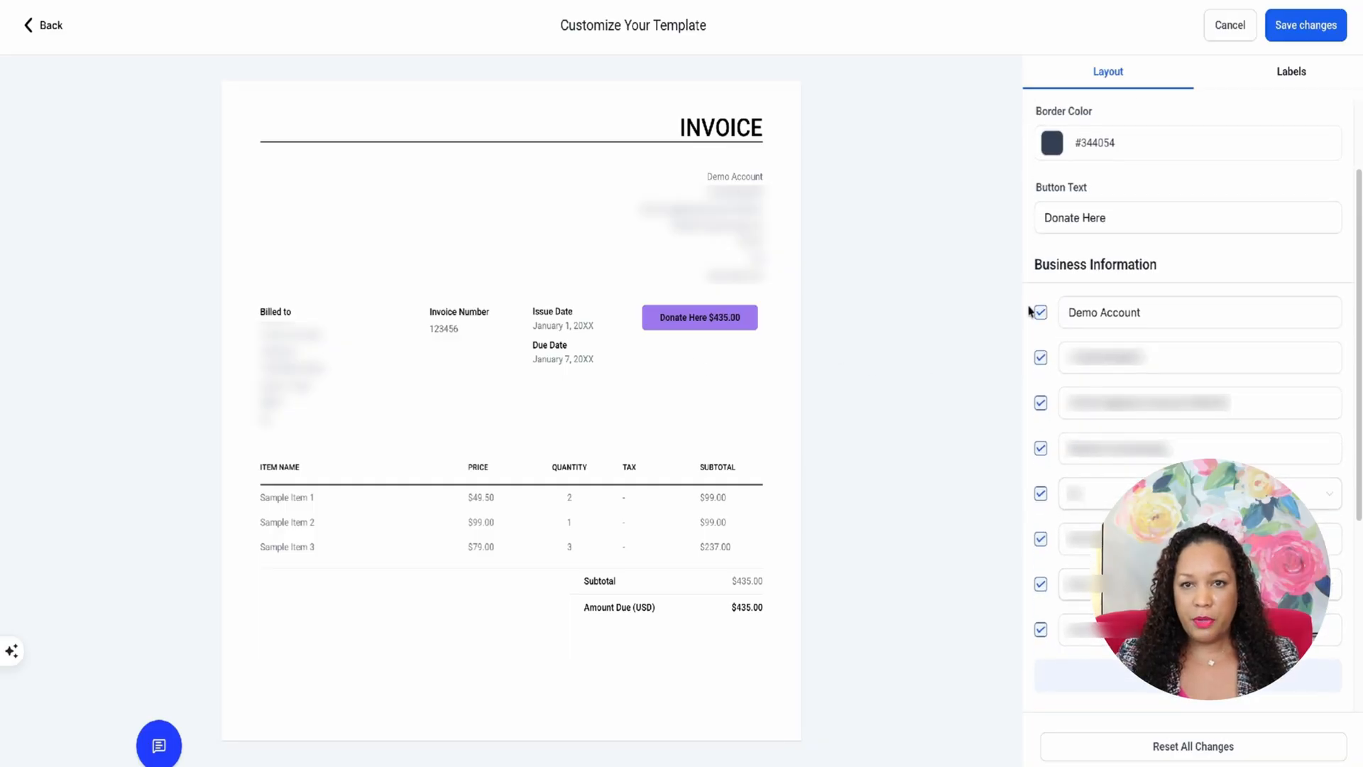
left_click(1071, 303)
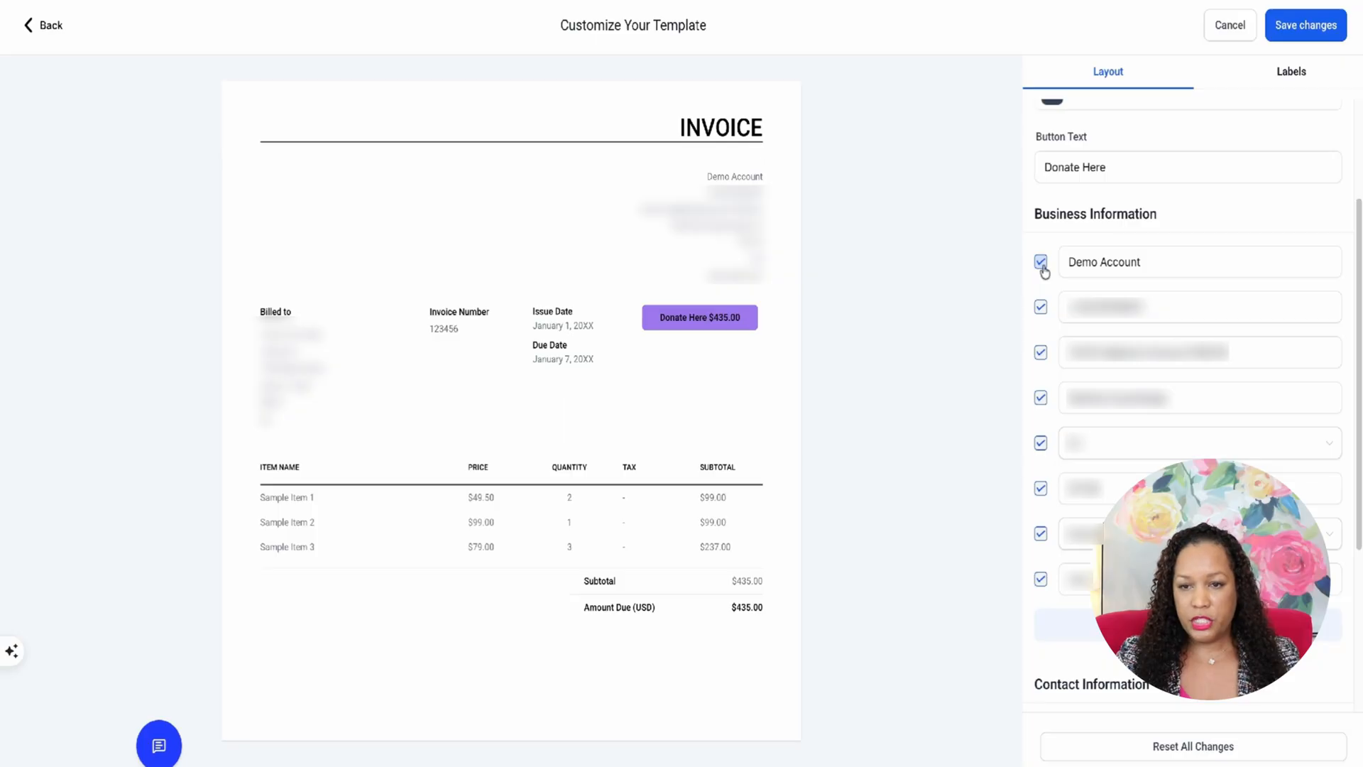
left_click(1041, 306)
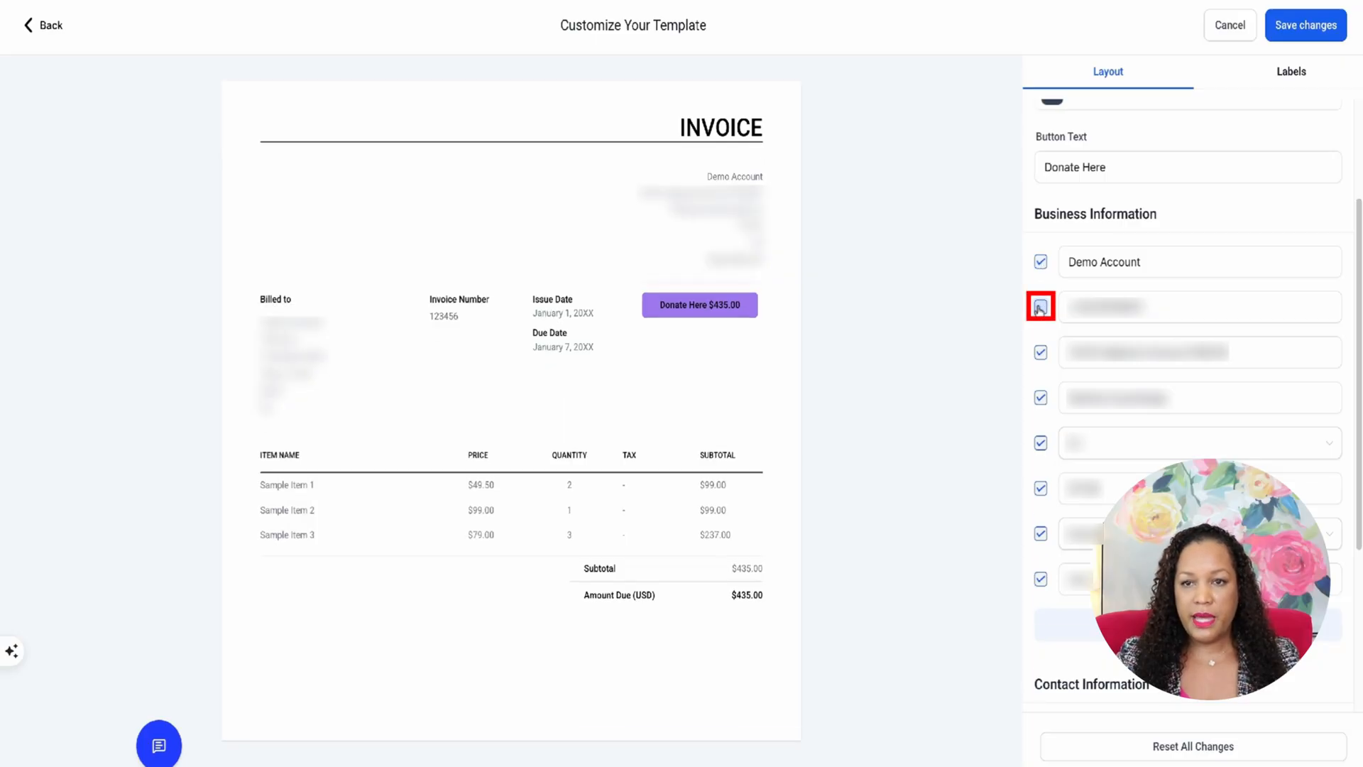
left_click(1041, 352)
left_click(1040, 397)
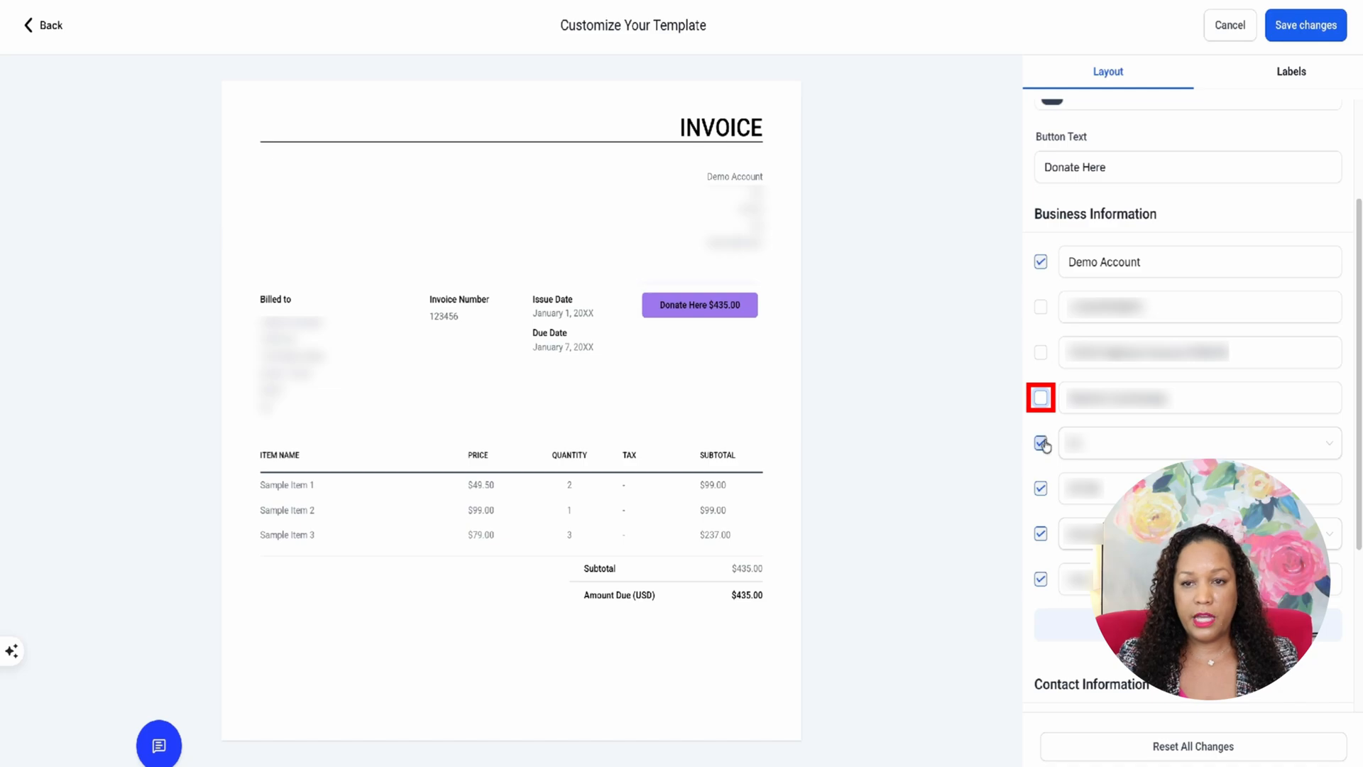
left_click(1041, 443)
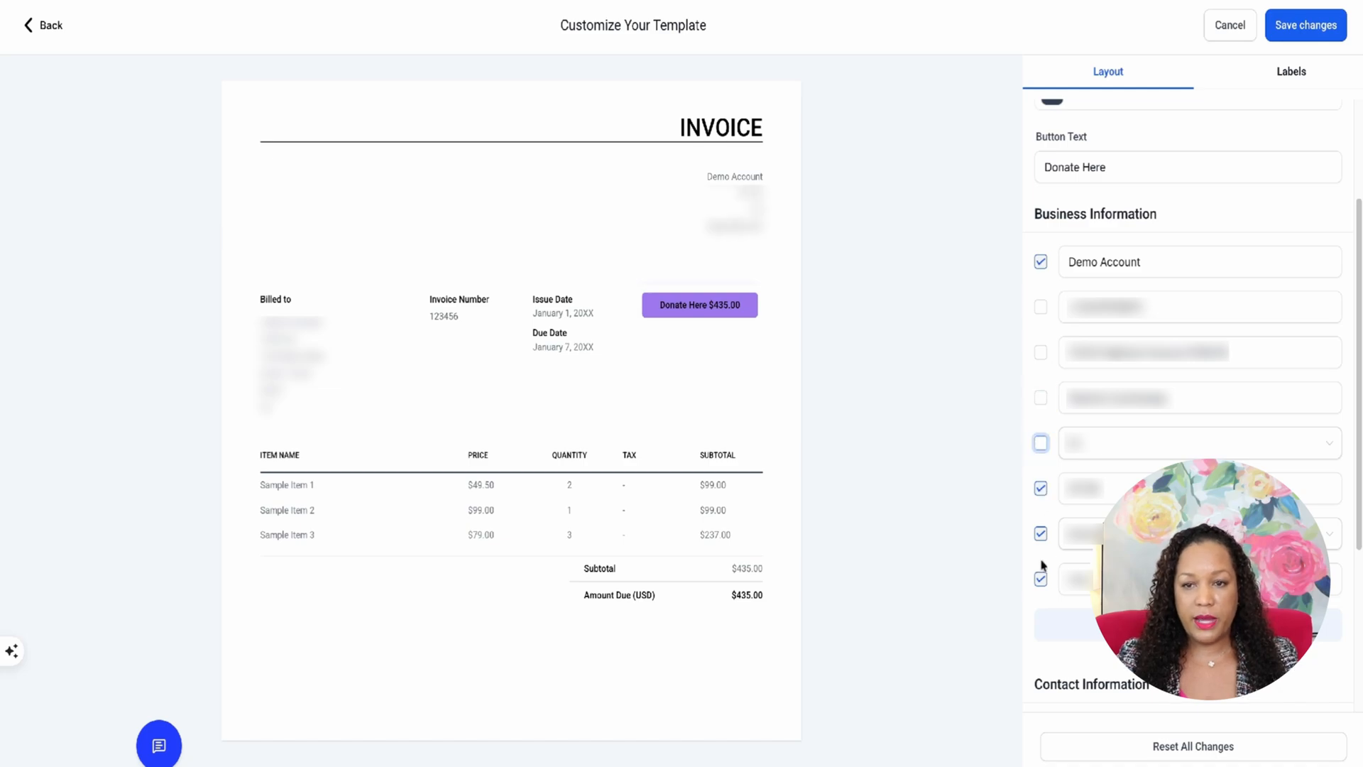
Step: Add a custom value to the business information and set it to From Email
scroll(1043, 537, "down", 4)
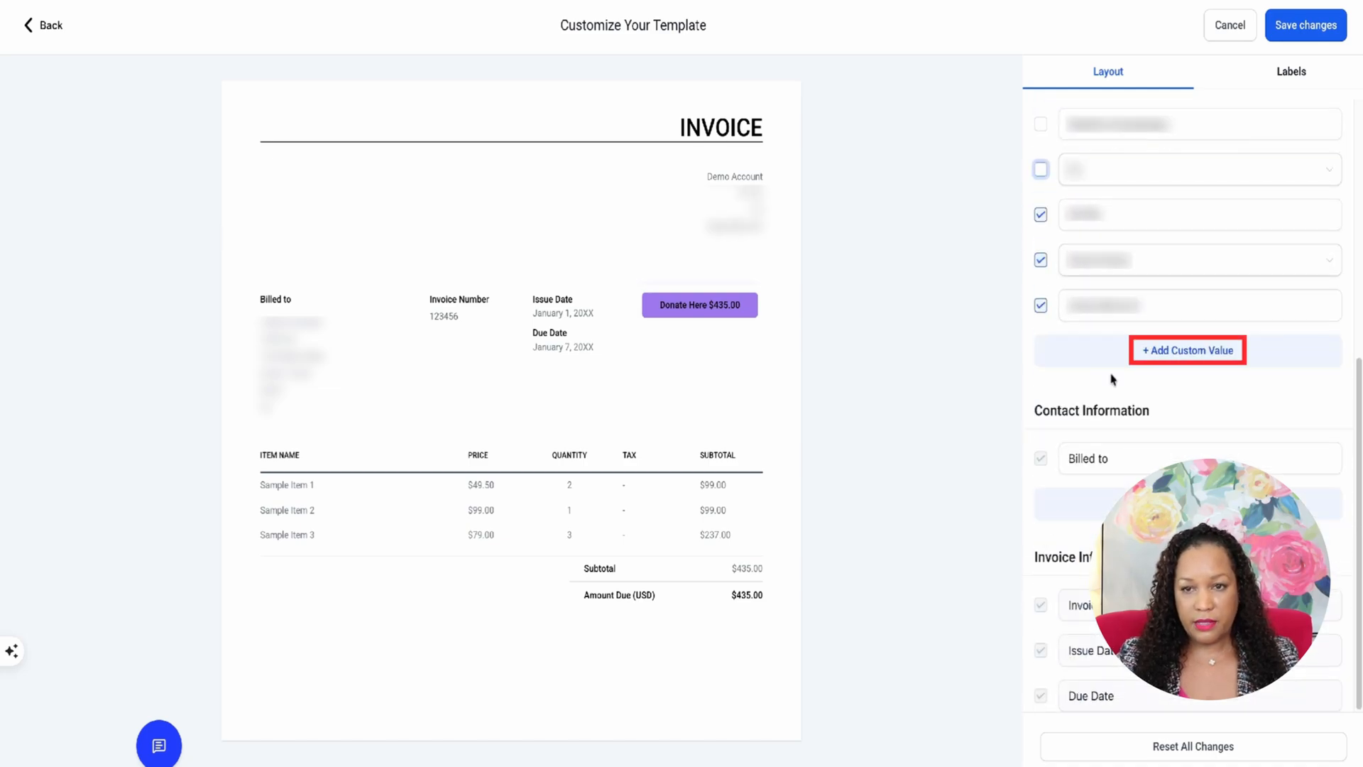
left_click(1181, 350)
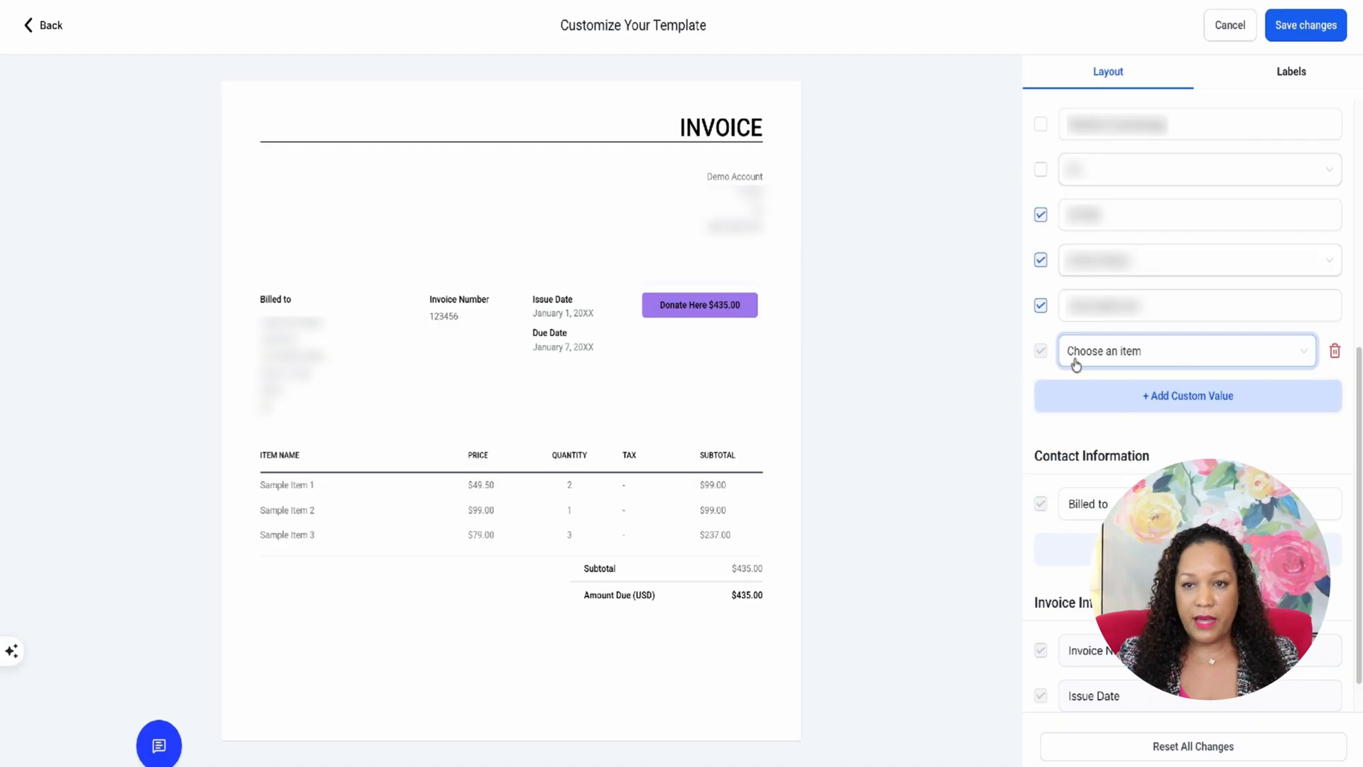
left_click(1126, 352)
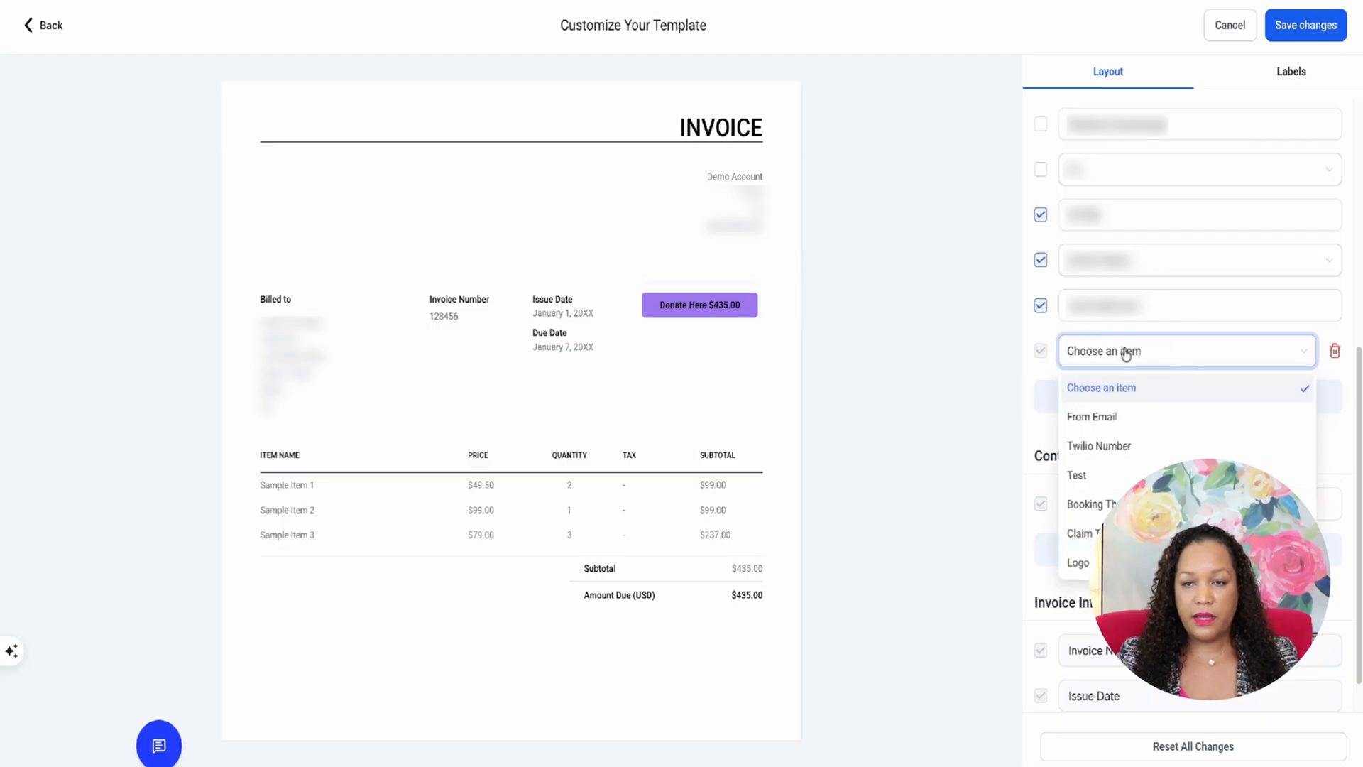
left_click(1112, 417)
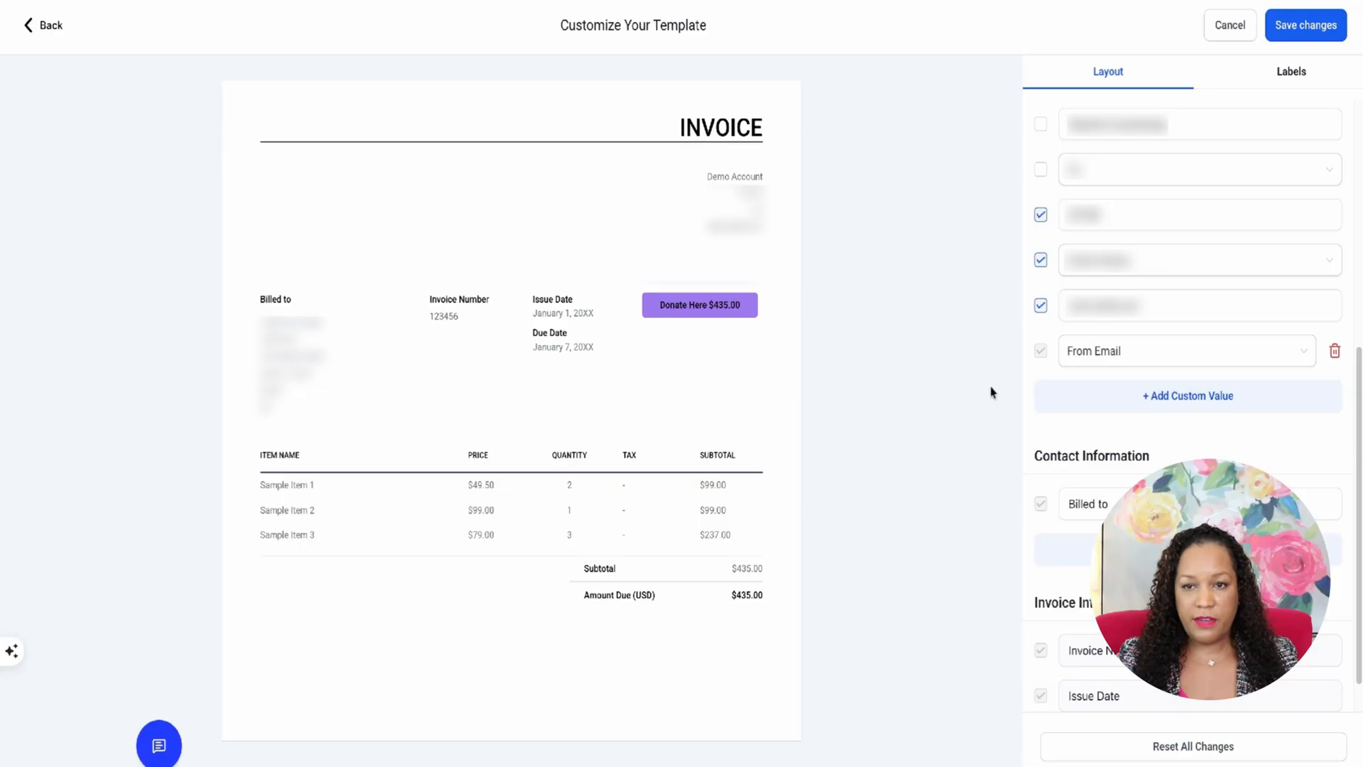
left_click(1153, 361)
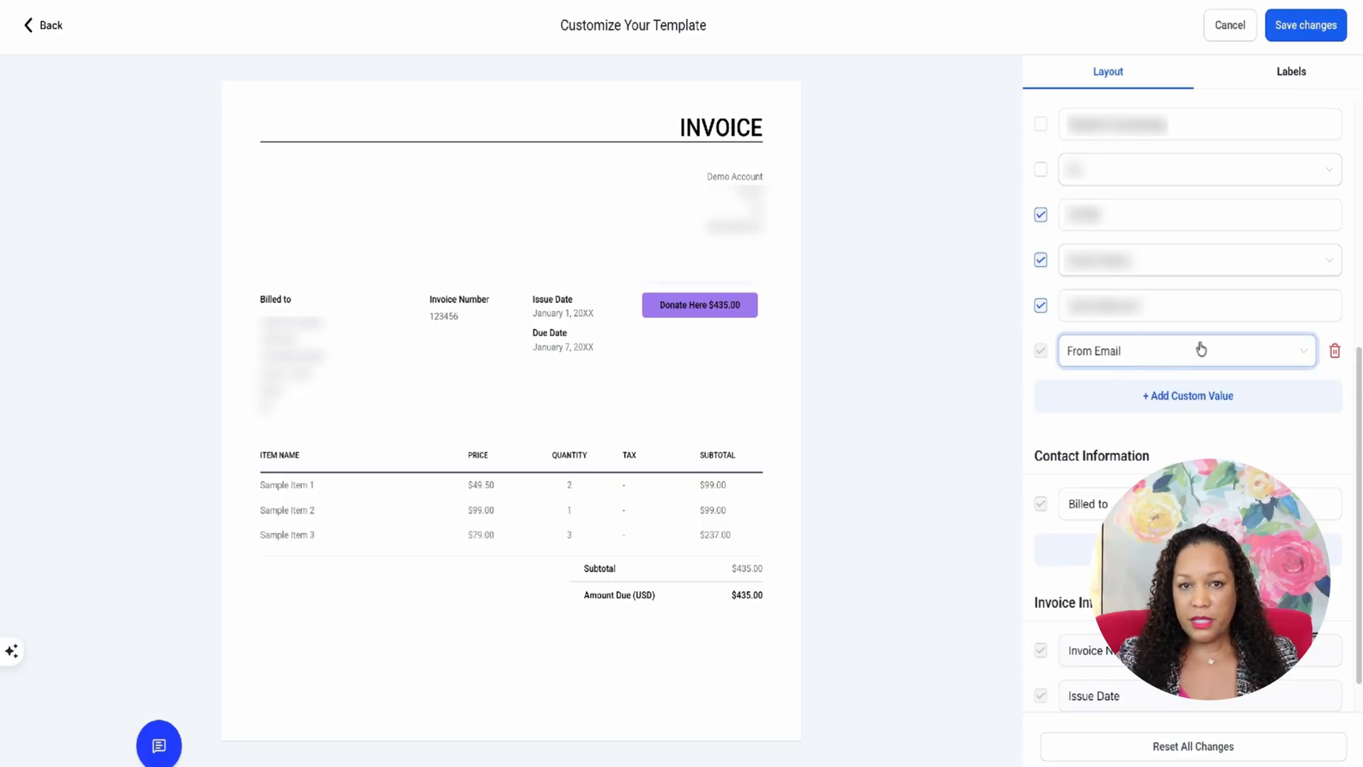
Step: Replace the "Billed to" label in the contact information with "Company" after trying "Customer Name"
scroll(1064, 377, "down", 1)
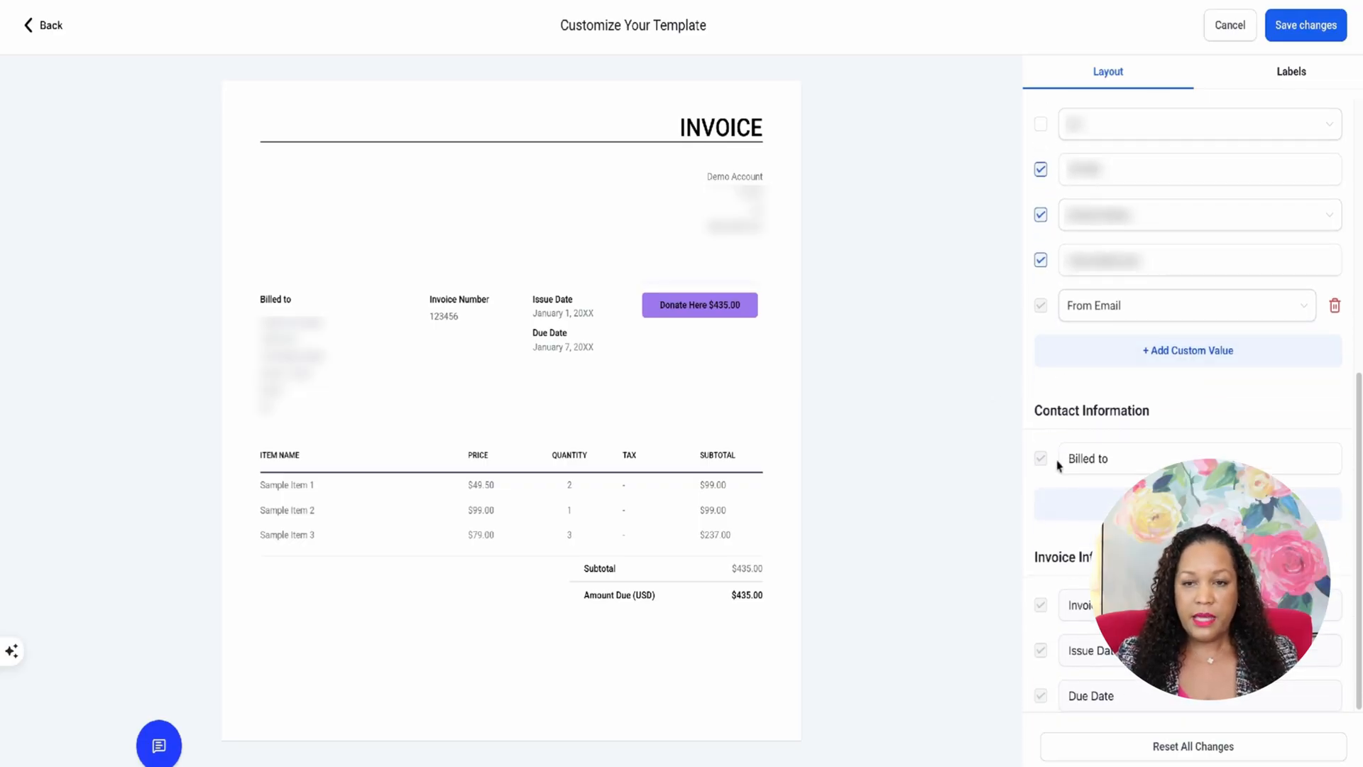
triple_click(1132, 465)
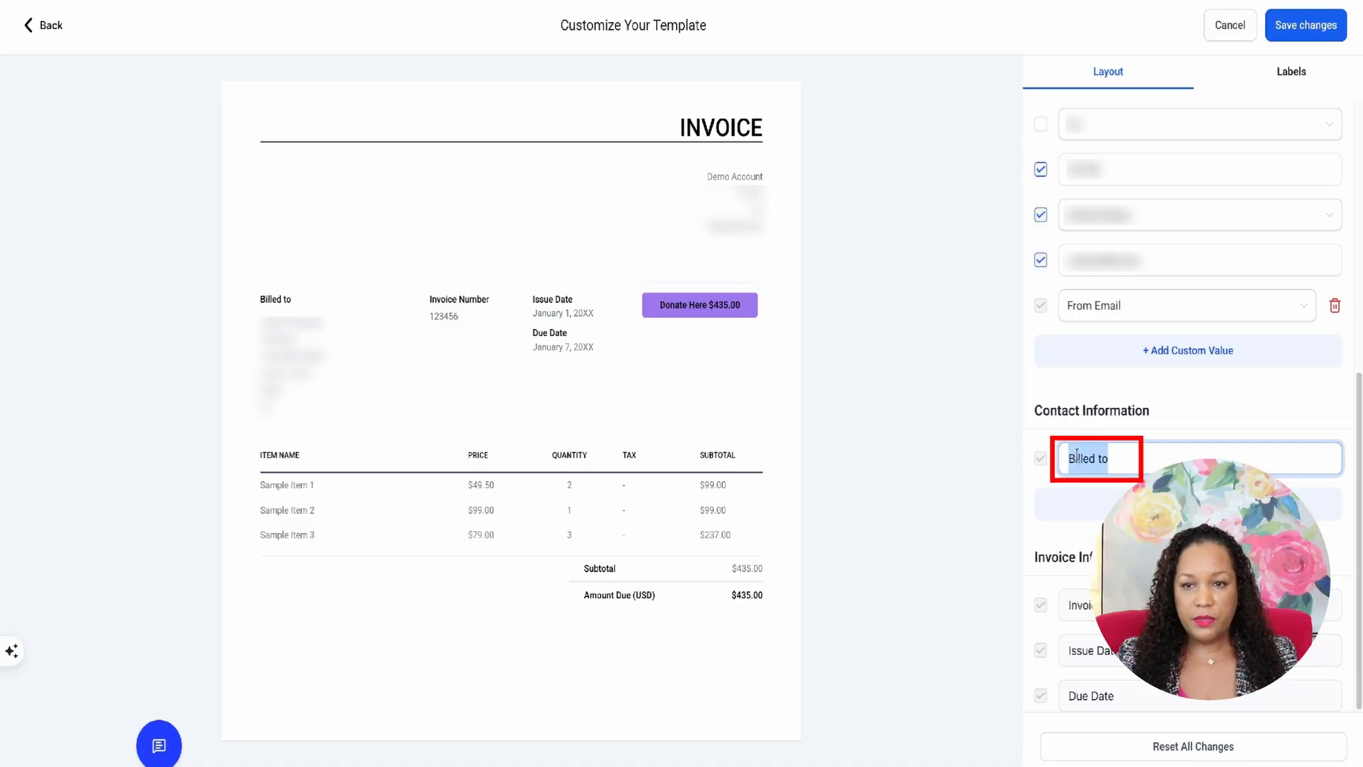
type("Customer Name")
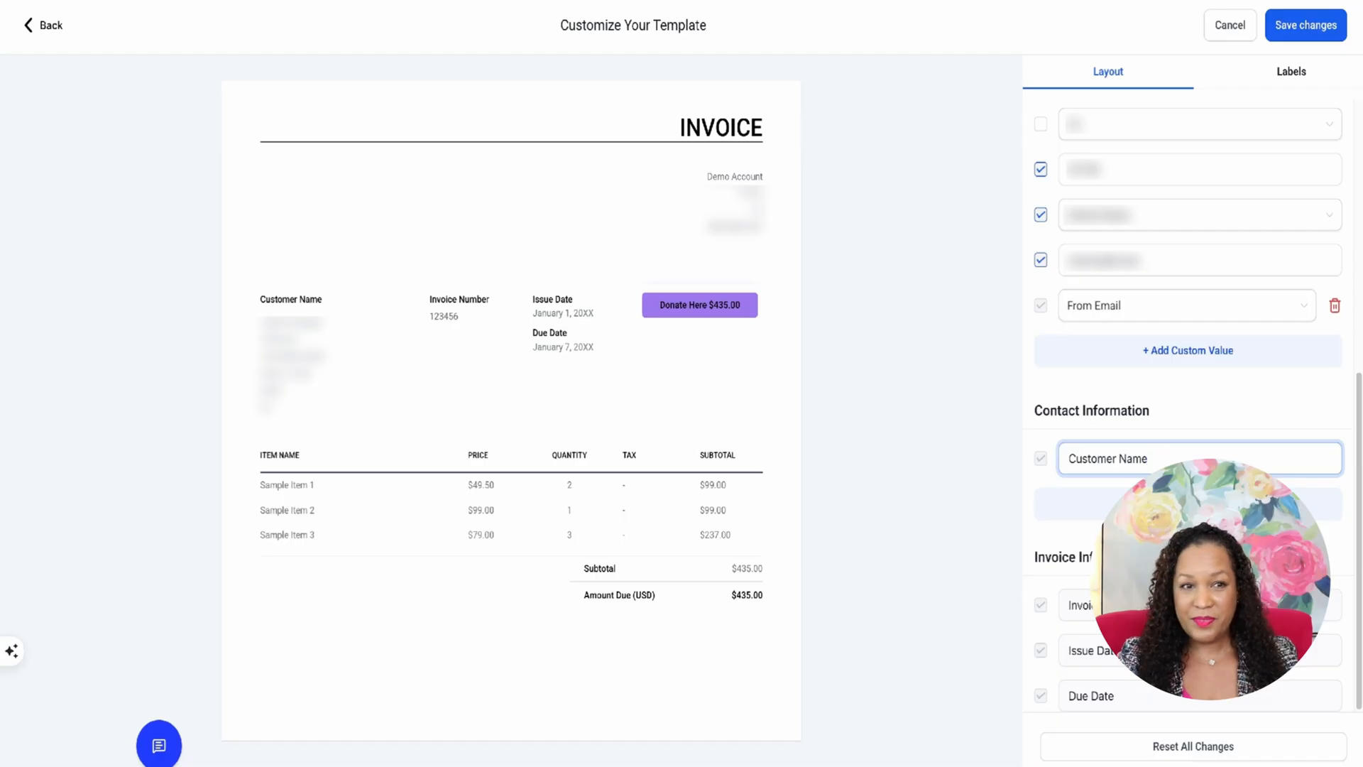
key("BackSpace")
key("BackSpace")
key("BackSpace")
key("BackSpace")
key("BackSpace")
key("BackSpace")
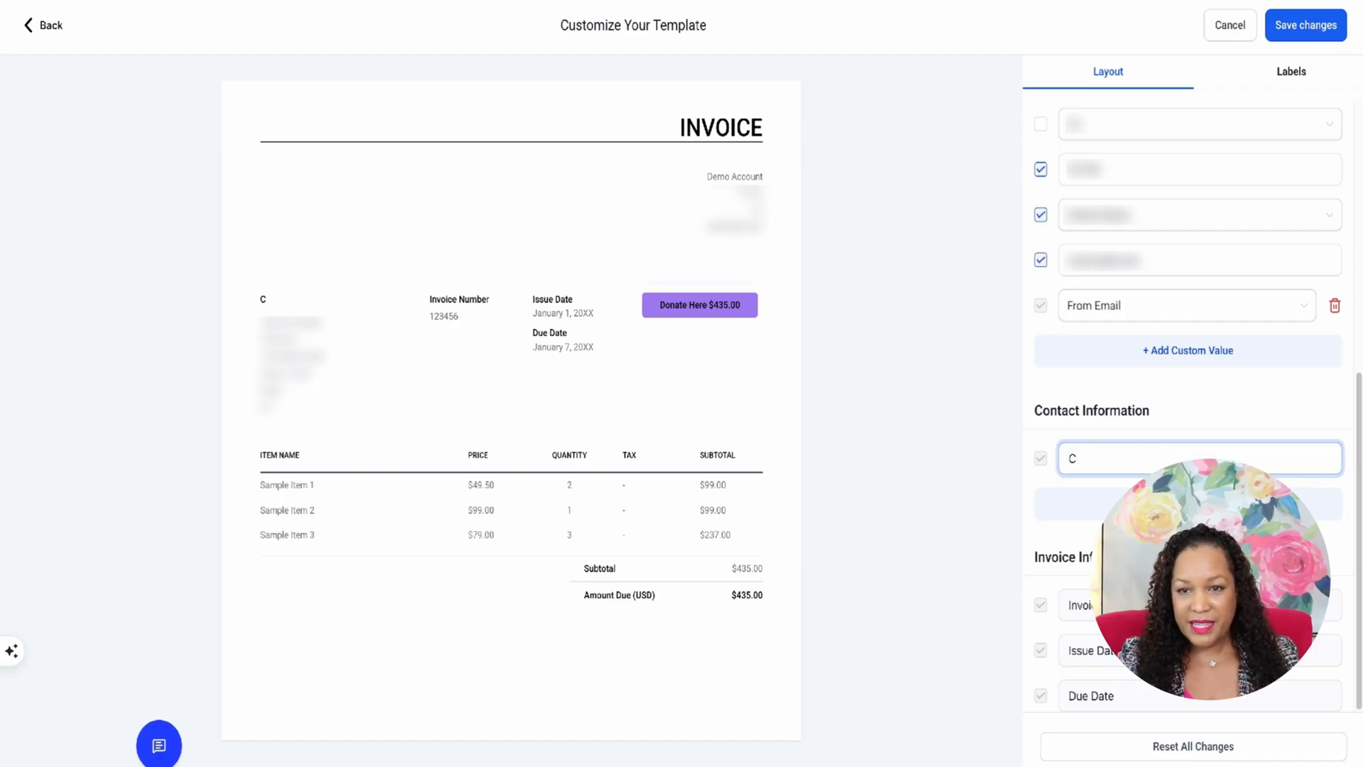
type("mpany")
Step: Add Number of Clients Monthly as a custom value in the contact information and save the layout changes
left_click(1157, 504)
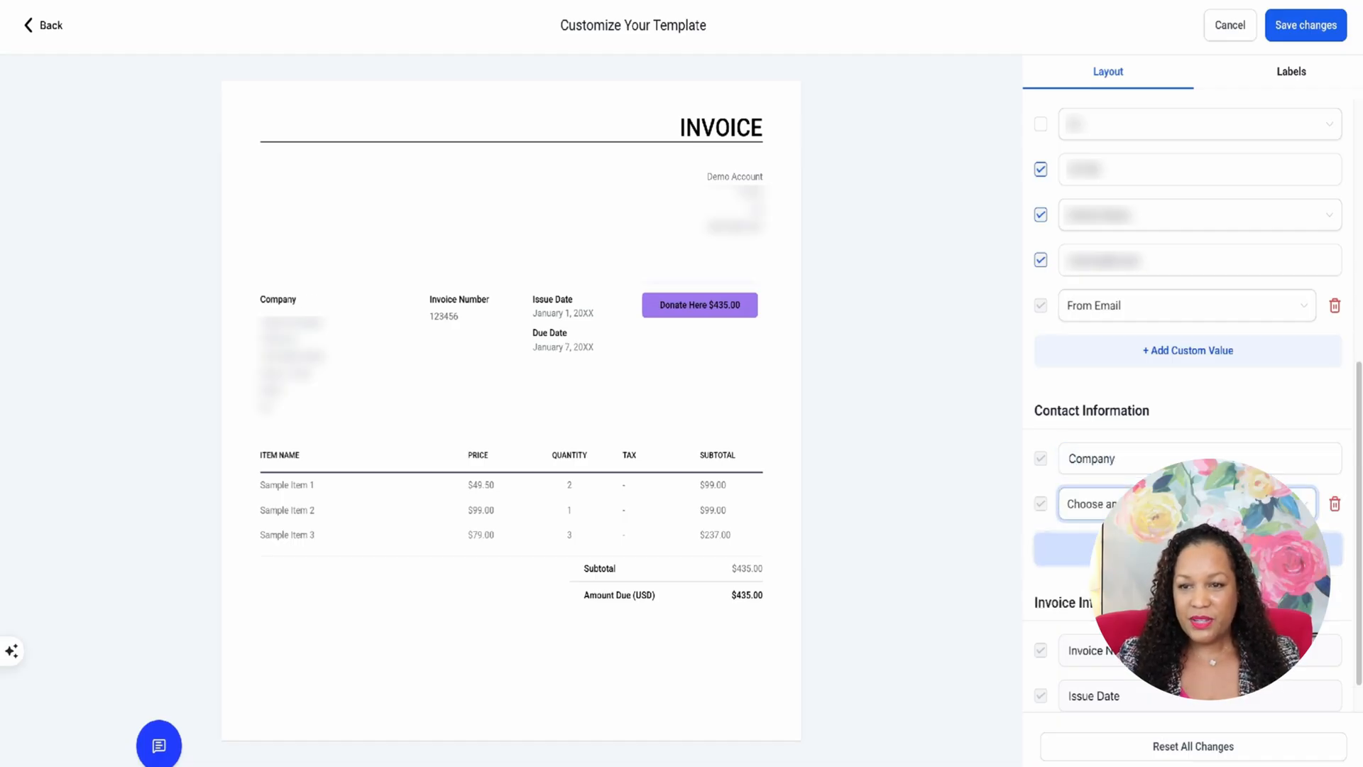
left_click(1187, 504)
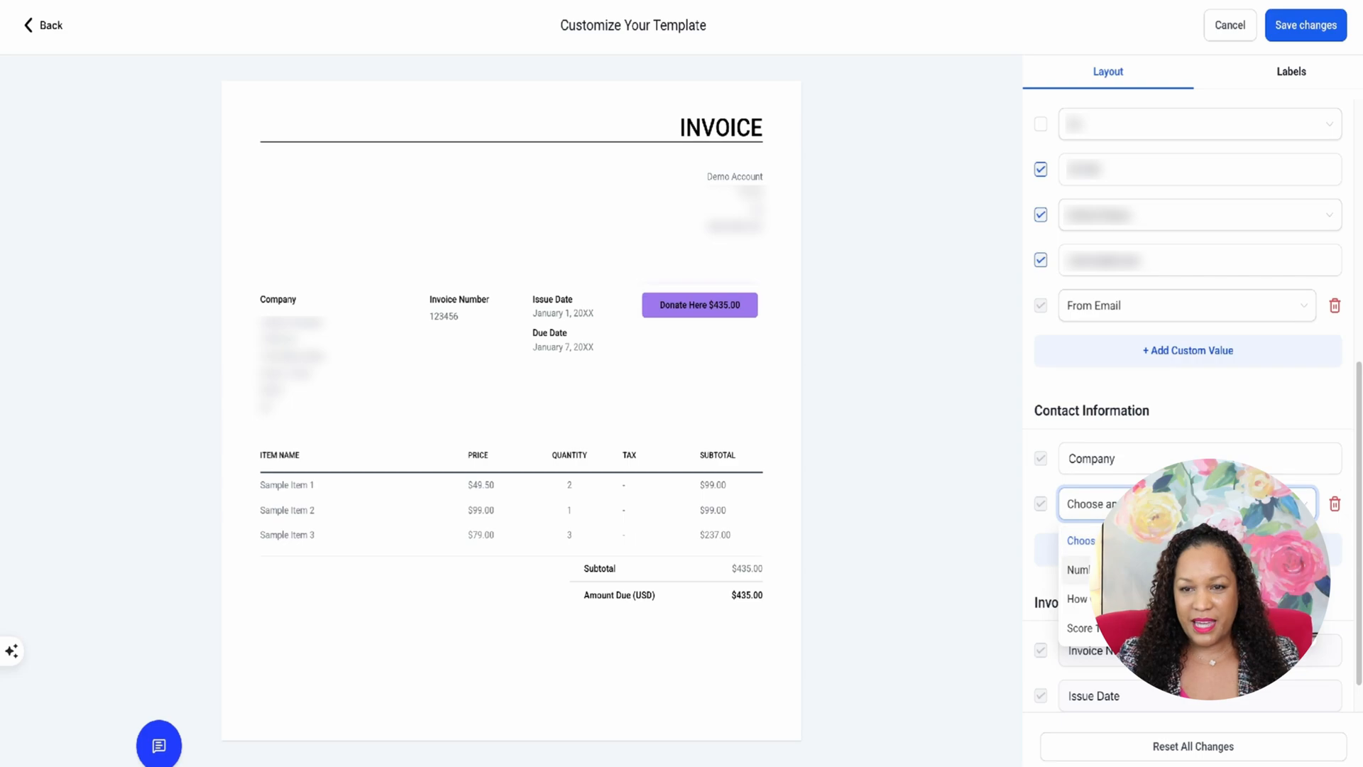
left_click(1157, 570)
left_click(870, 540)
scroll(1186, 540, "down", 1)
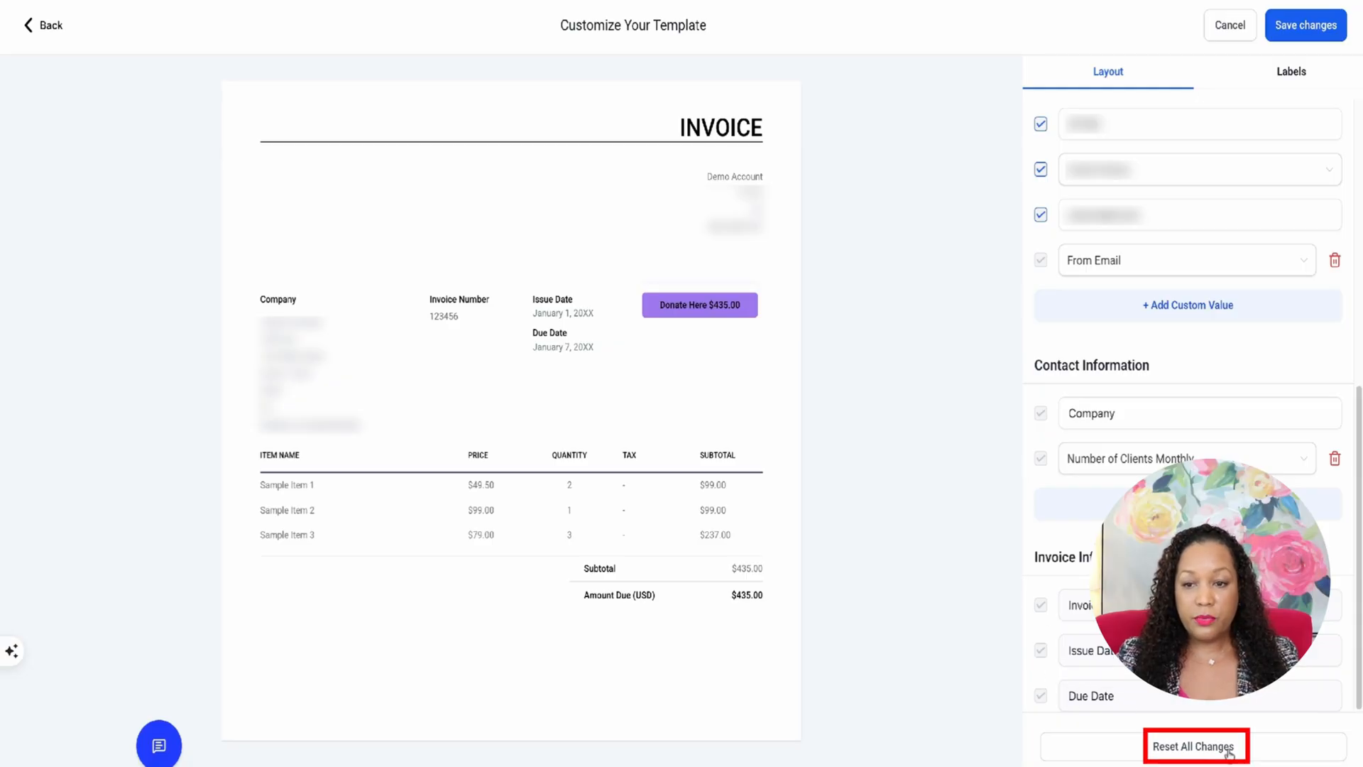
left_click(1193, 746)
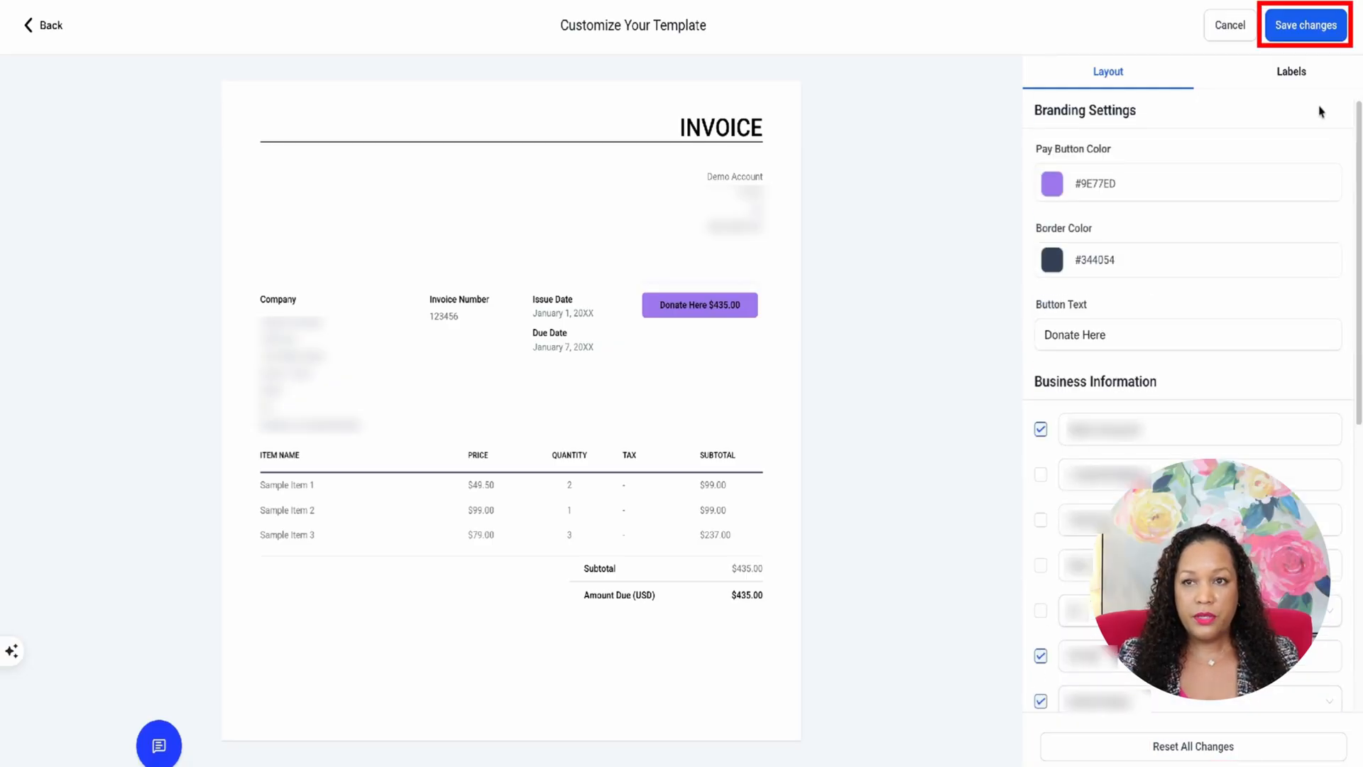
left_click(1302, 32)
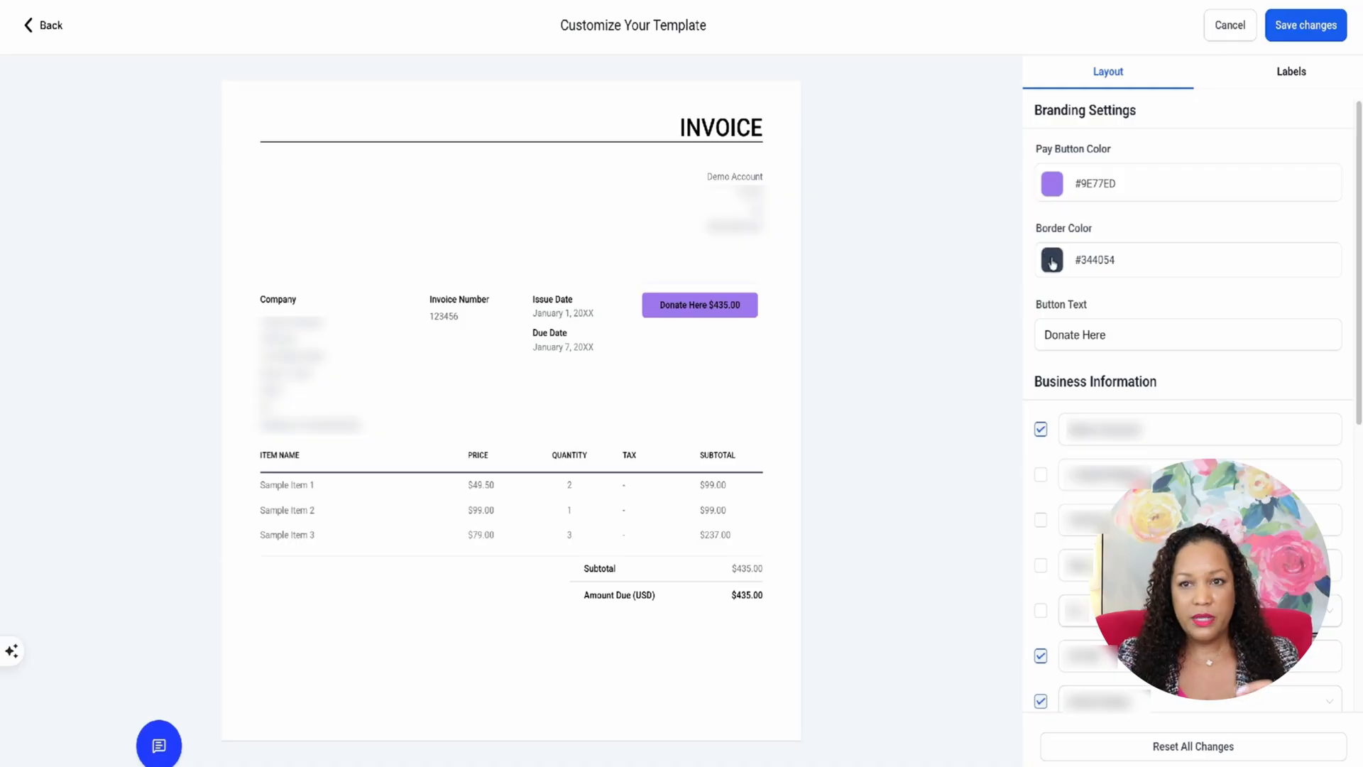
Step: Open the invoice label settings, try hiding the Price column and show it again
left_click(1293, 75)
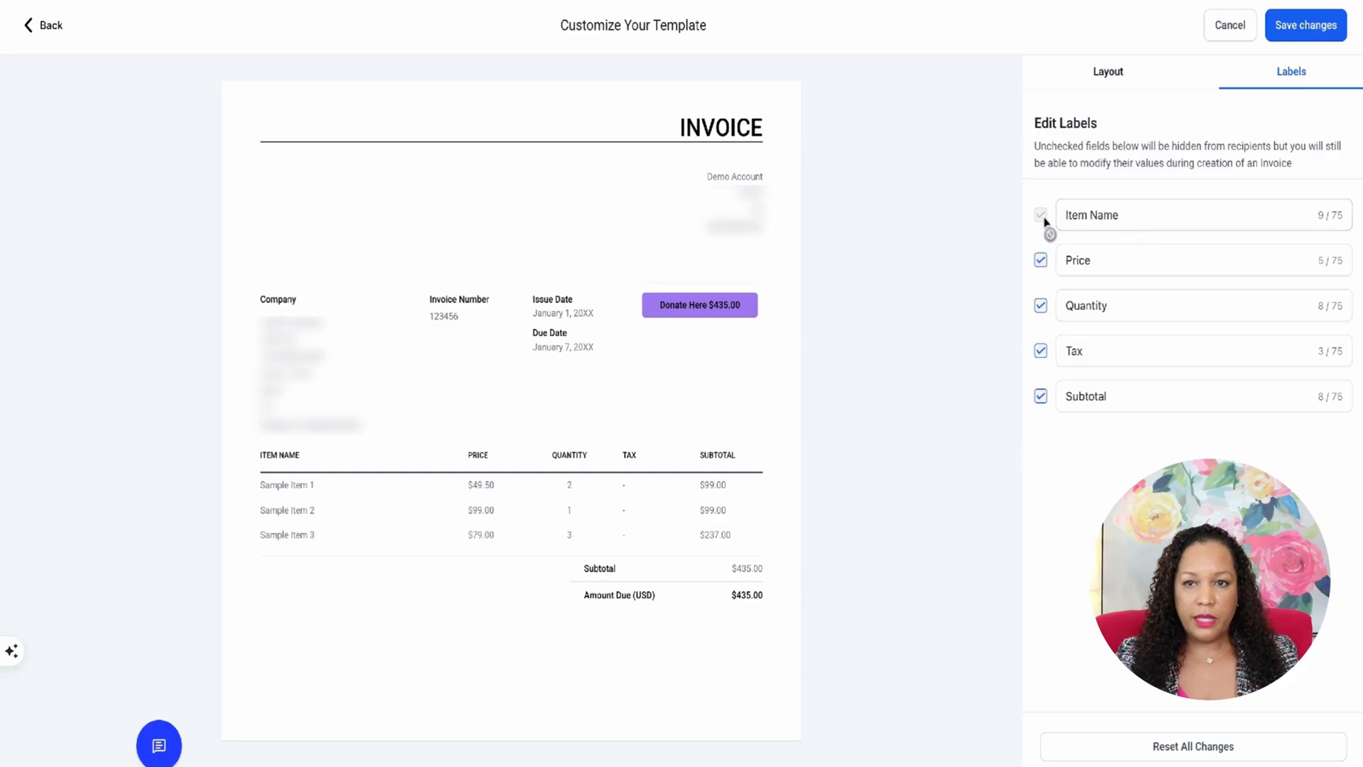
left_click(1141, 216)
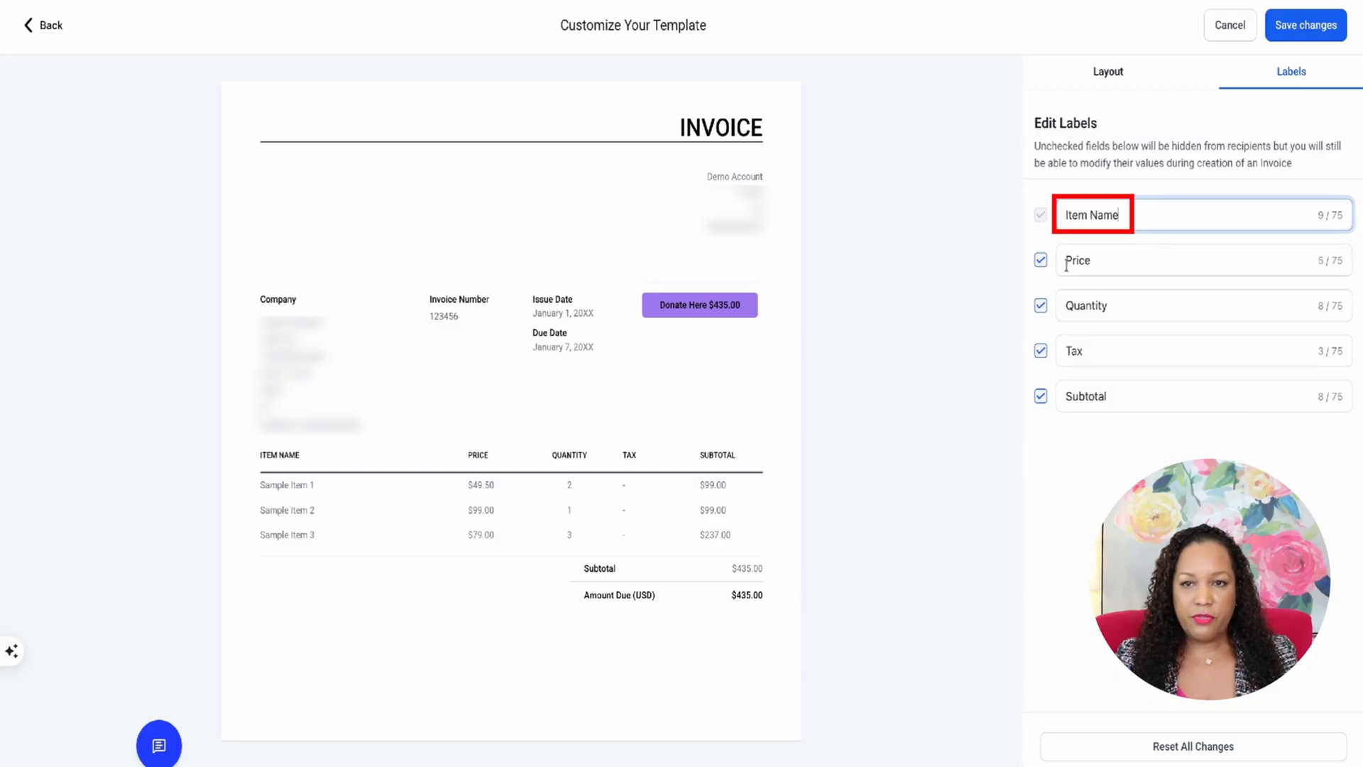
left_click(1041, 261)
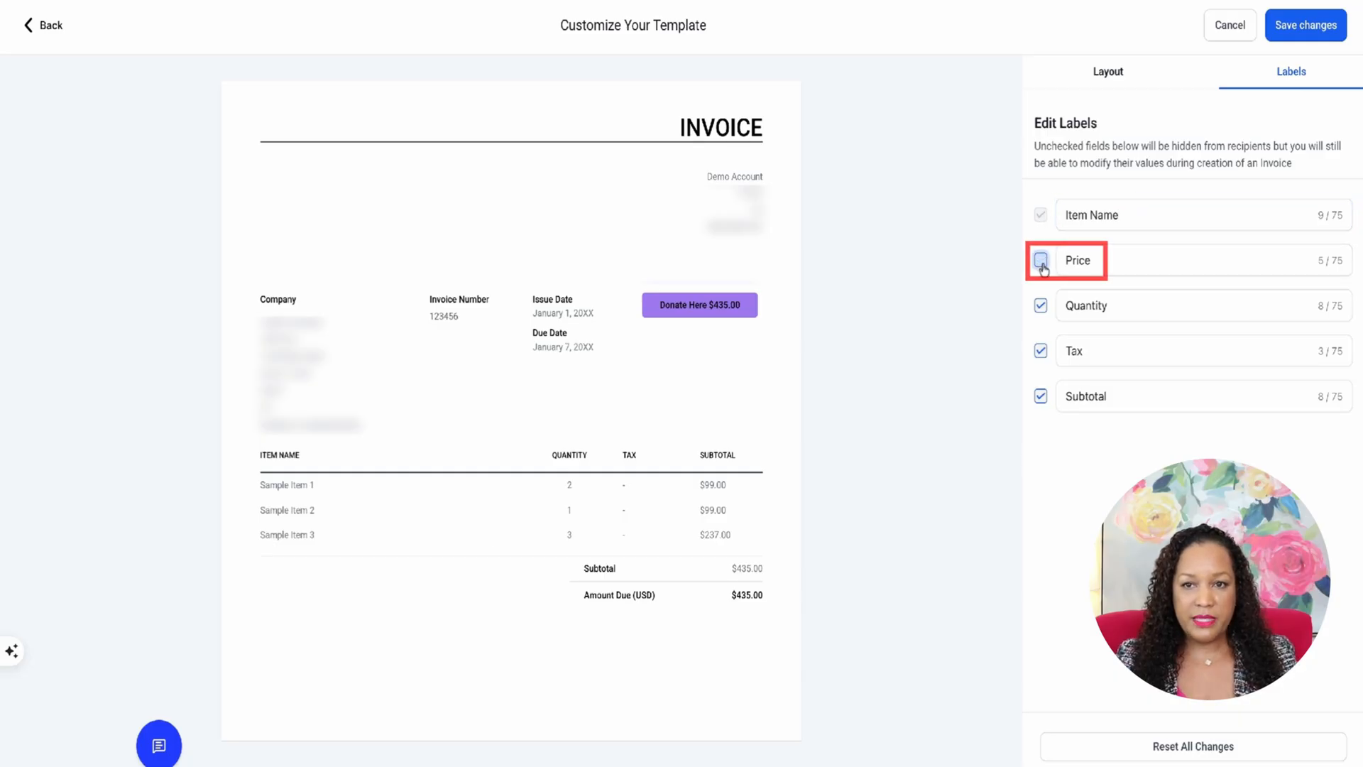
left_click(1040, 261)
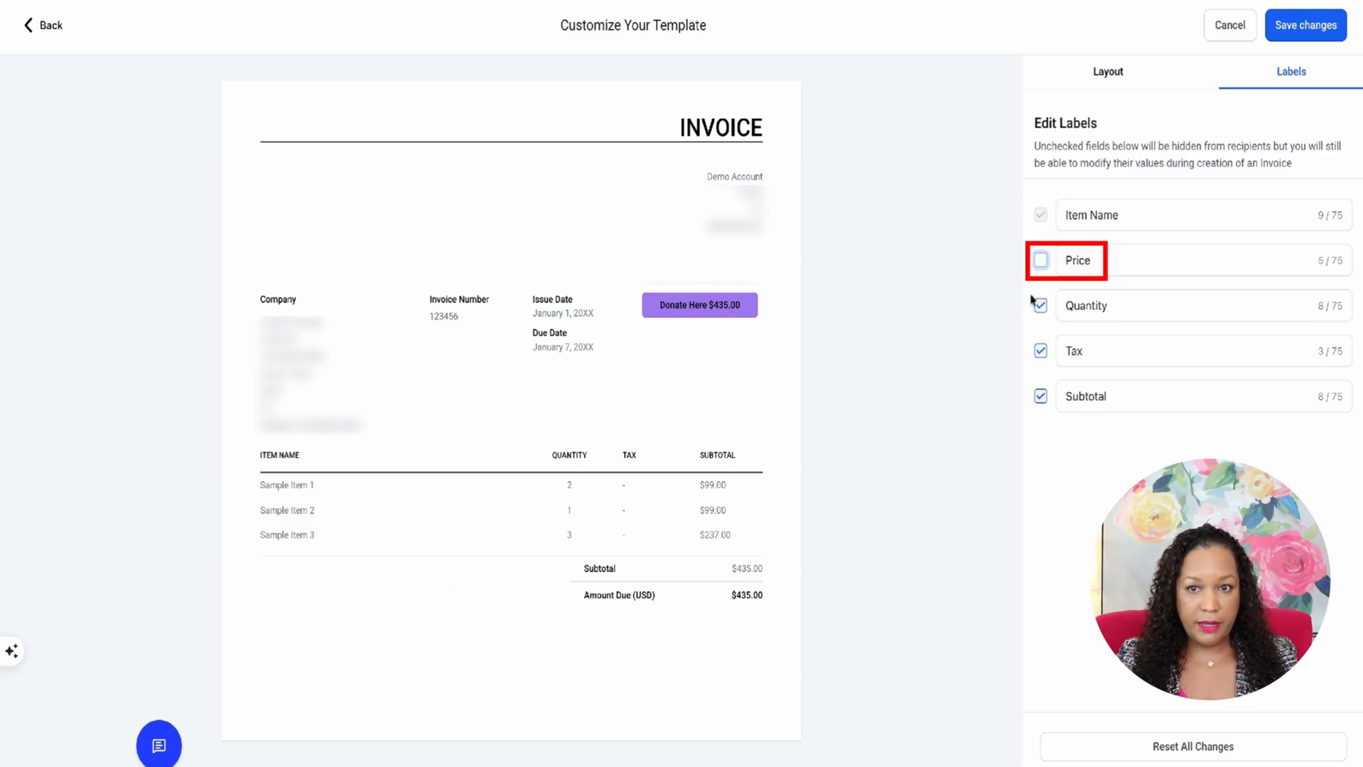
left_click(1040, 259)
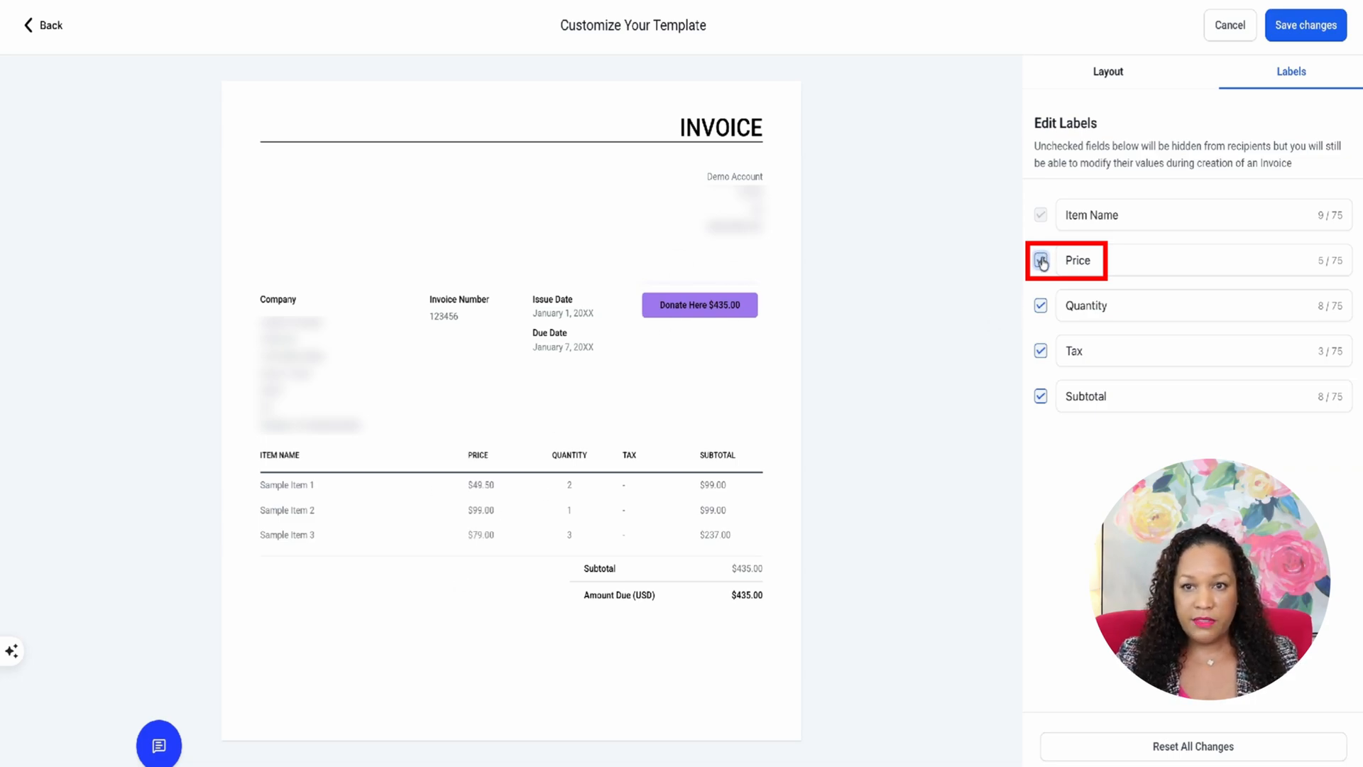
Step: Hide the Quantity and Tax columns from the invoice, keep Subtotal shown, and save the layout
left_click(1041, 306)
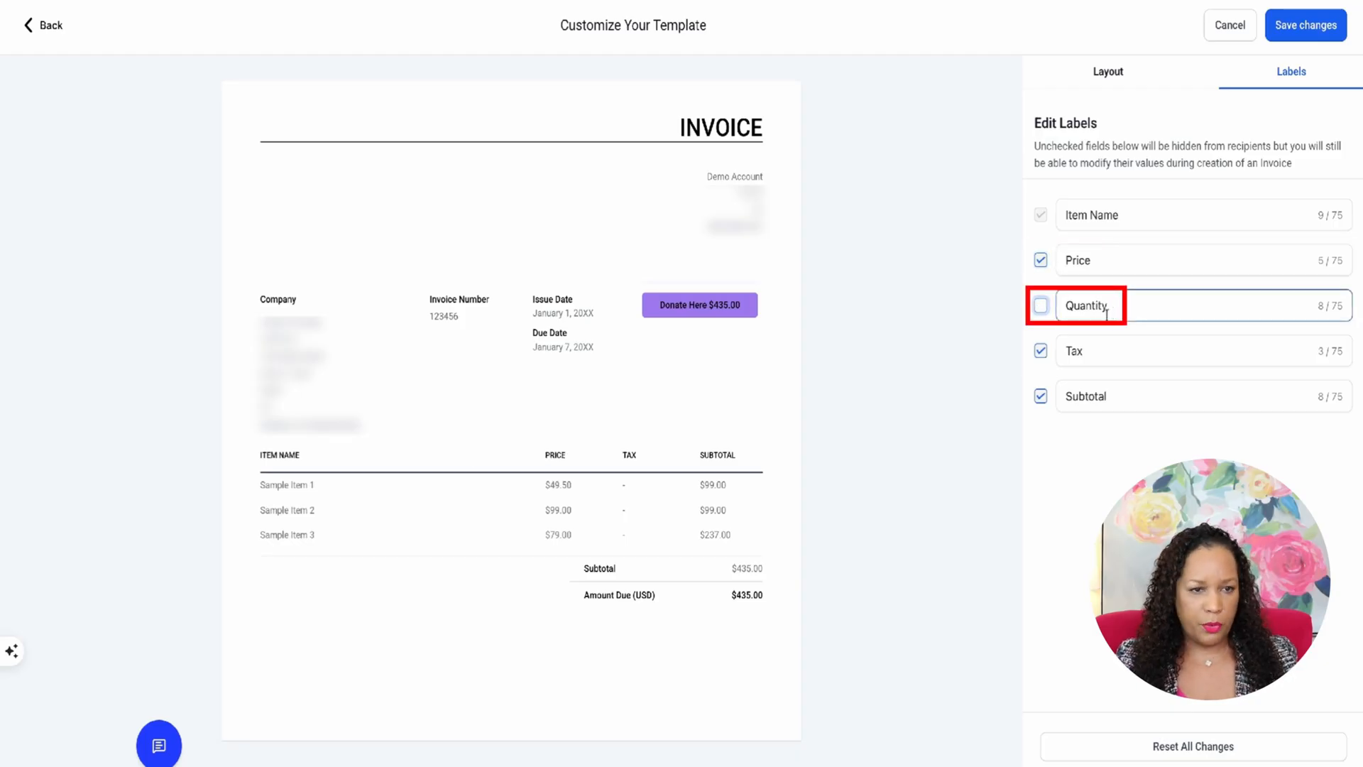
left_click(1040, 350)
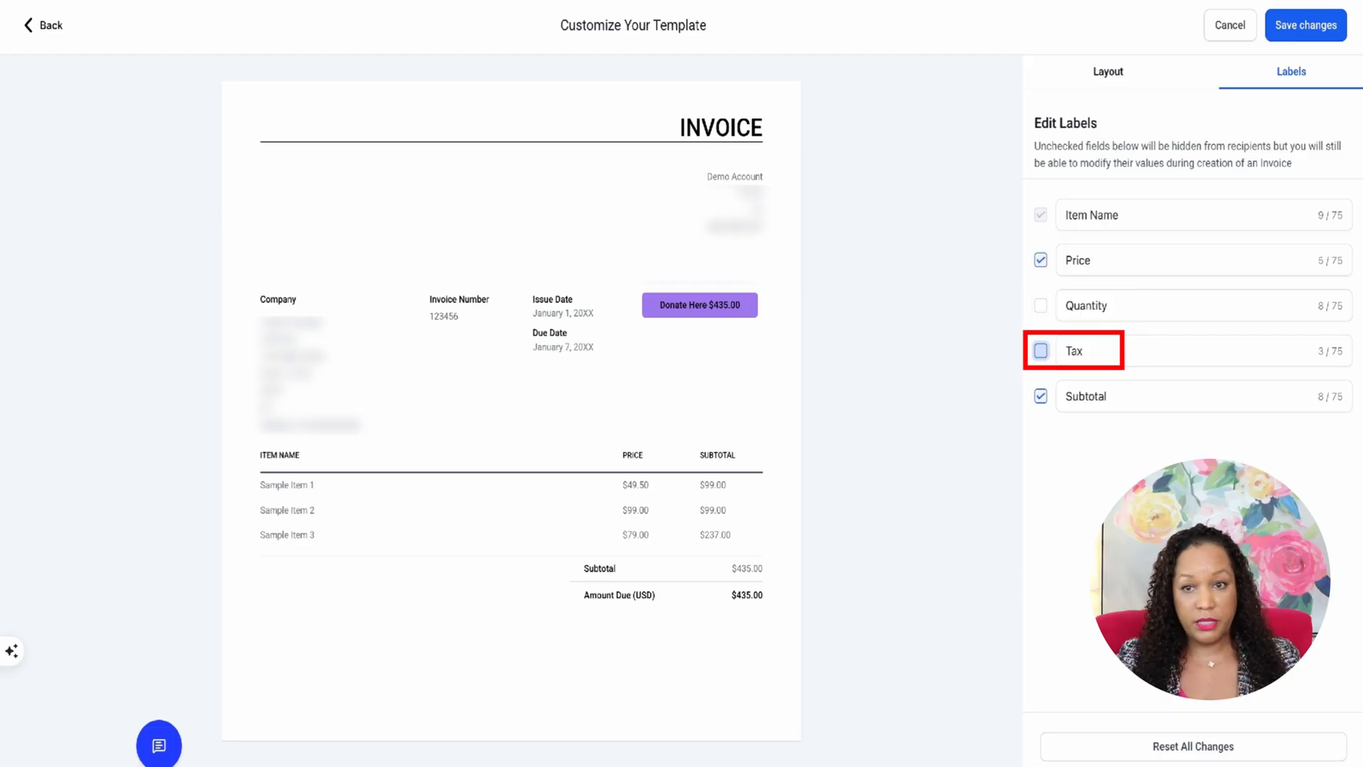
left_click(1041, 398)
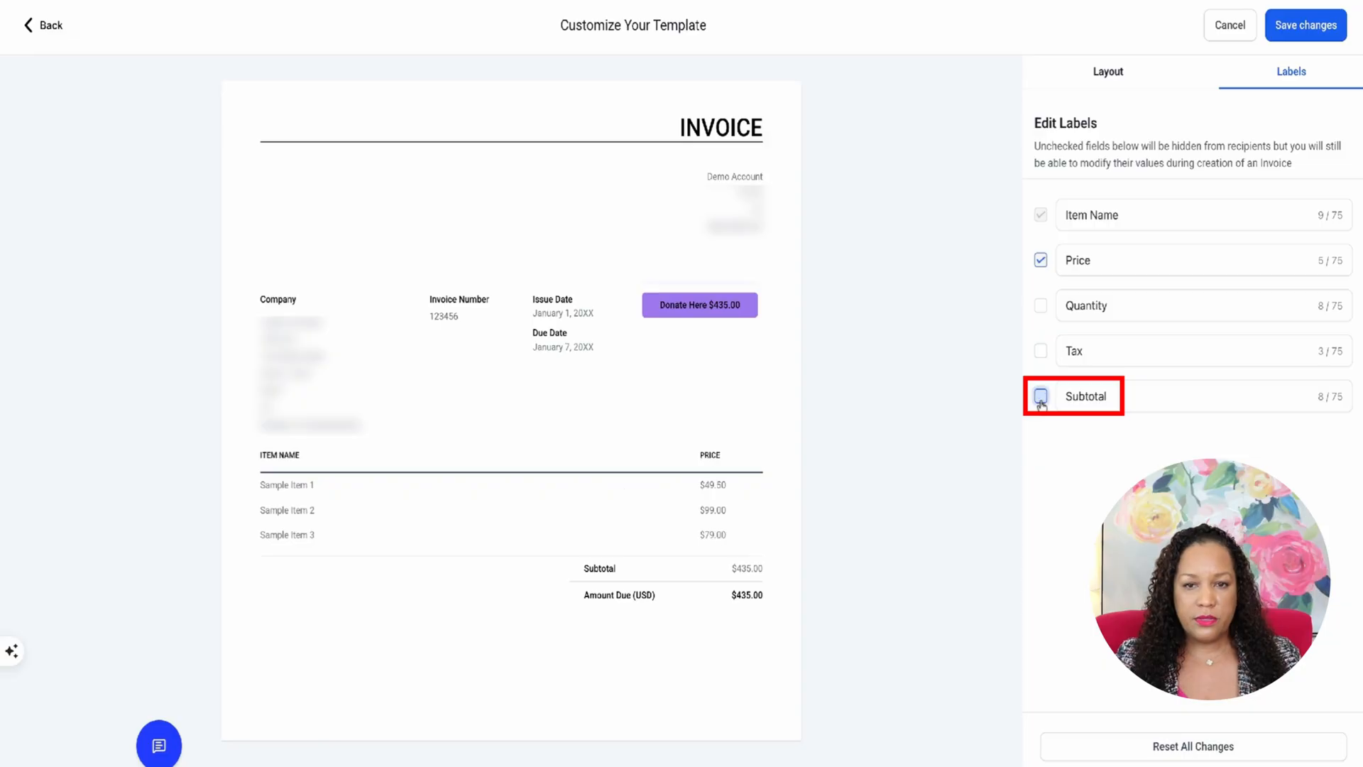
left_click(1040, 398)
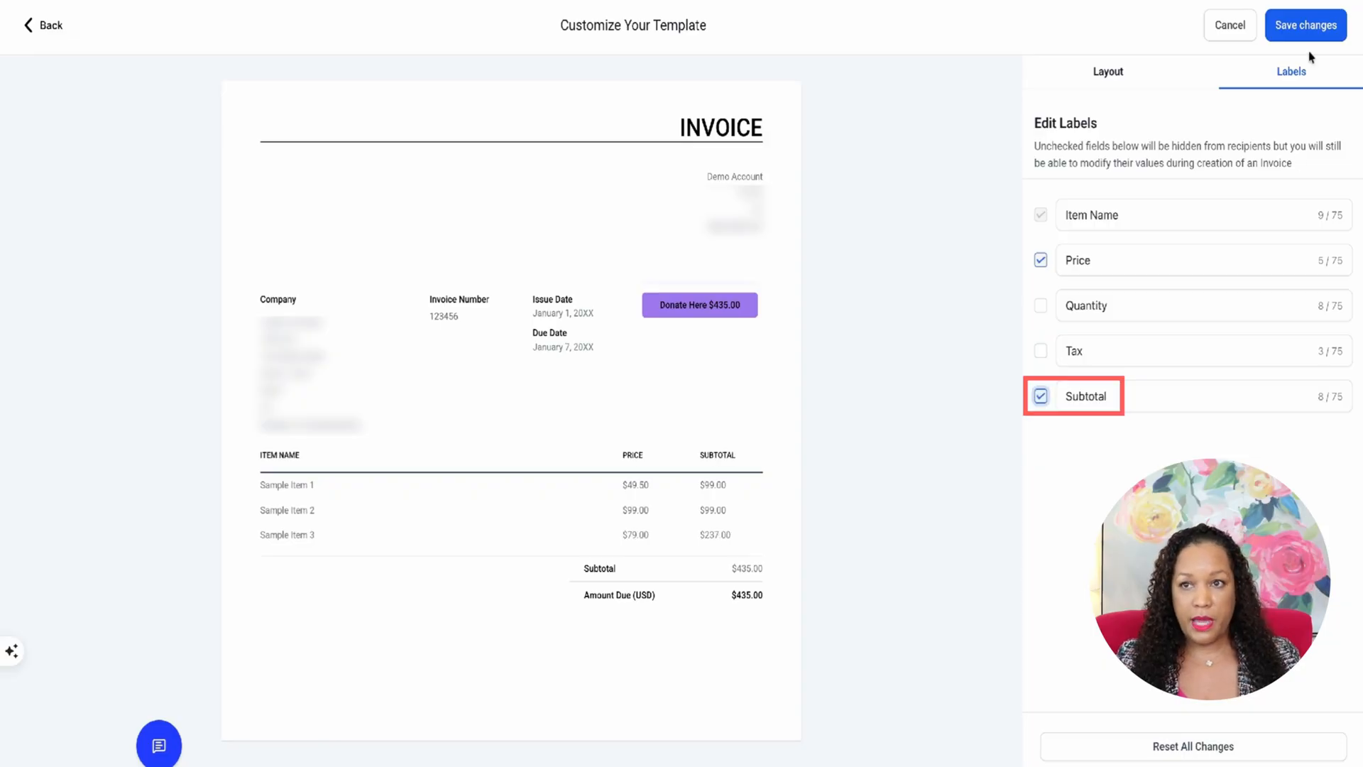
left_click(1299, 27)
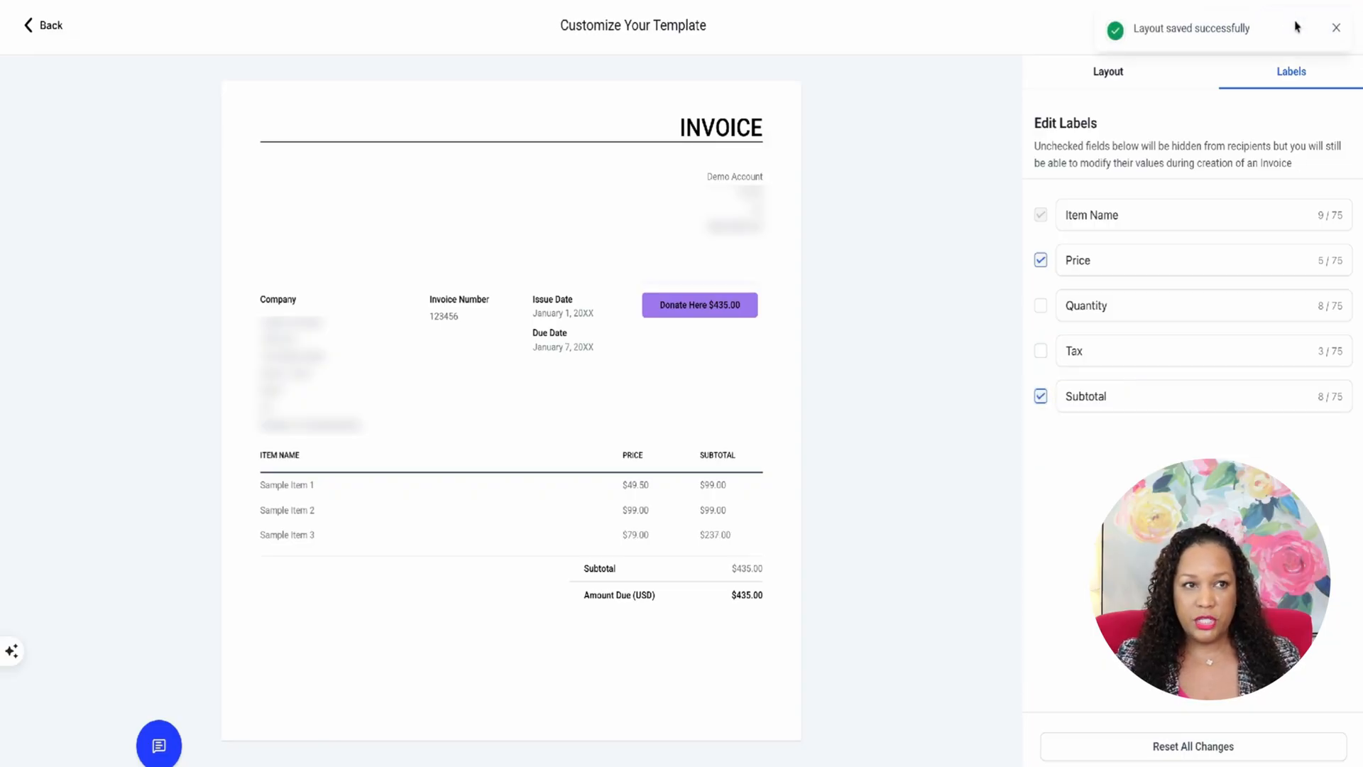
Step: Return to the document settings and review the estimate and invoice titles, terms and the invoice layout preview
left_click(49, 26)
scroll(645, 286, "down", 5)
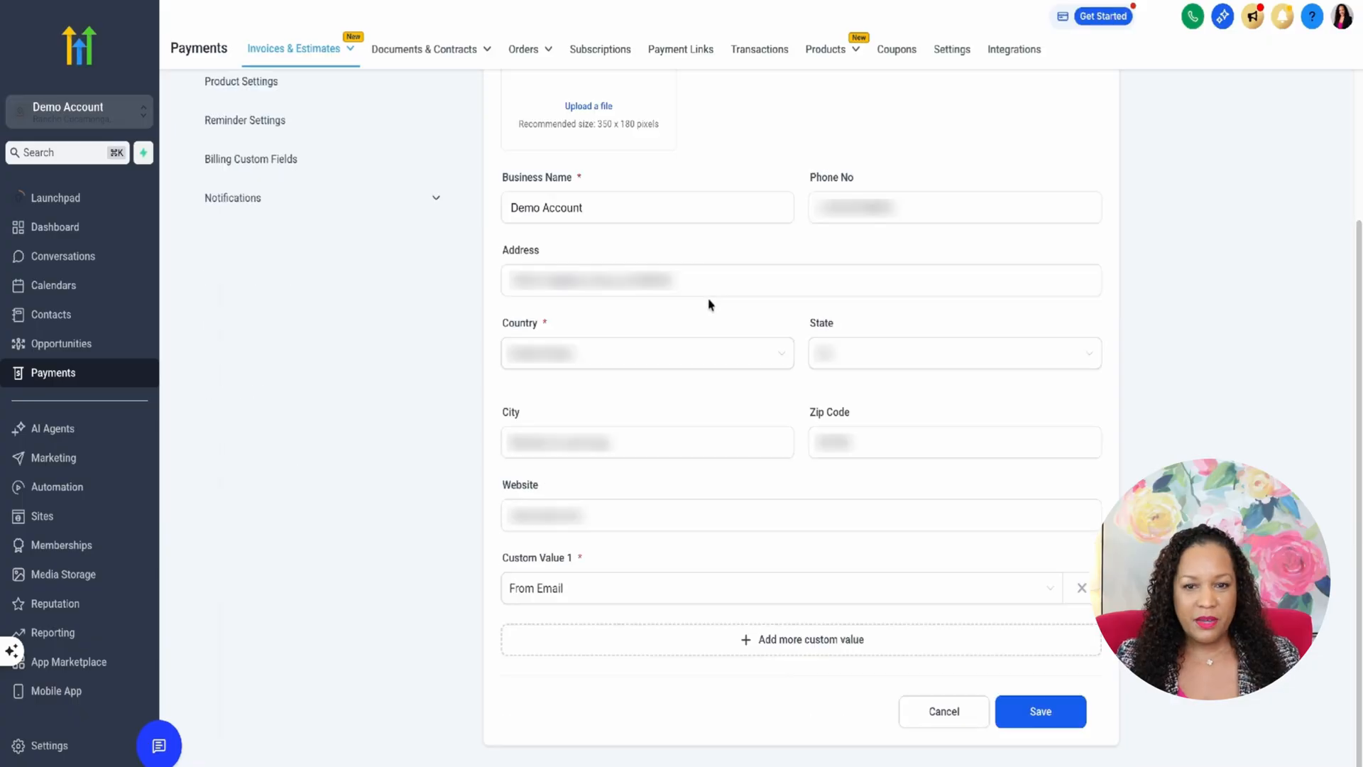
scroll(708, 304, "up", 5)
left_click(260, 323)
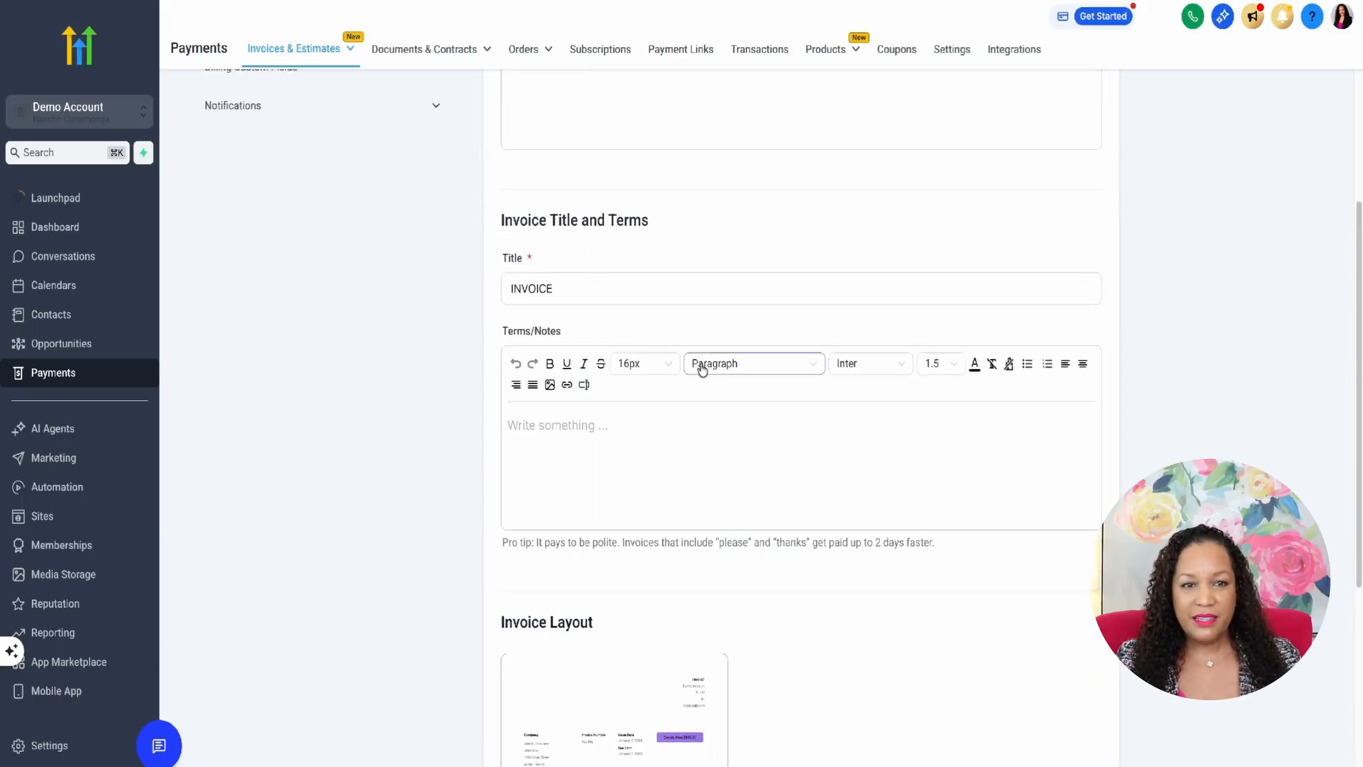
scroll(700, 365, "down", 5)
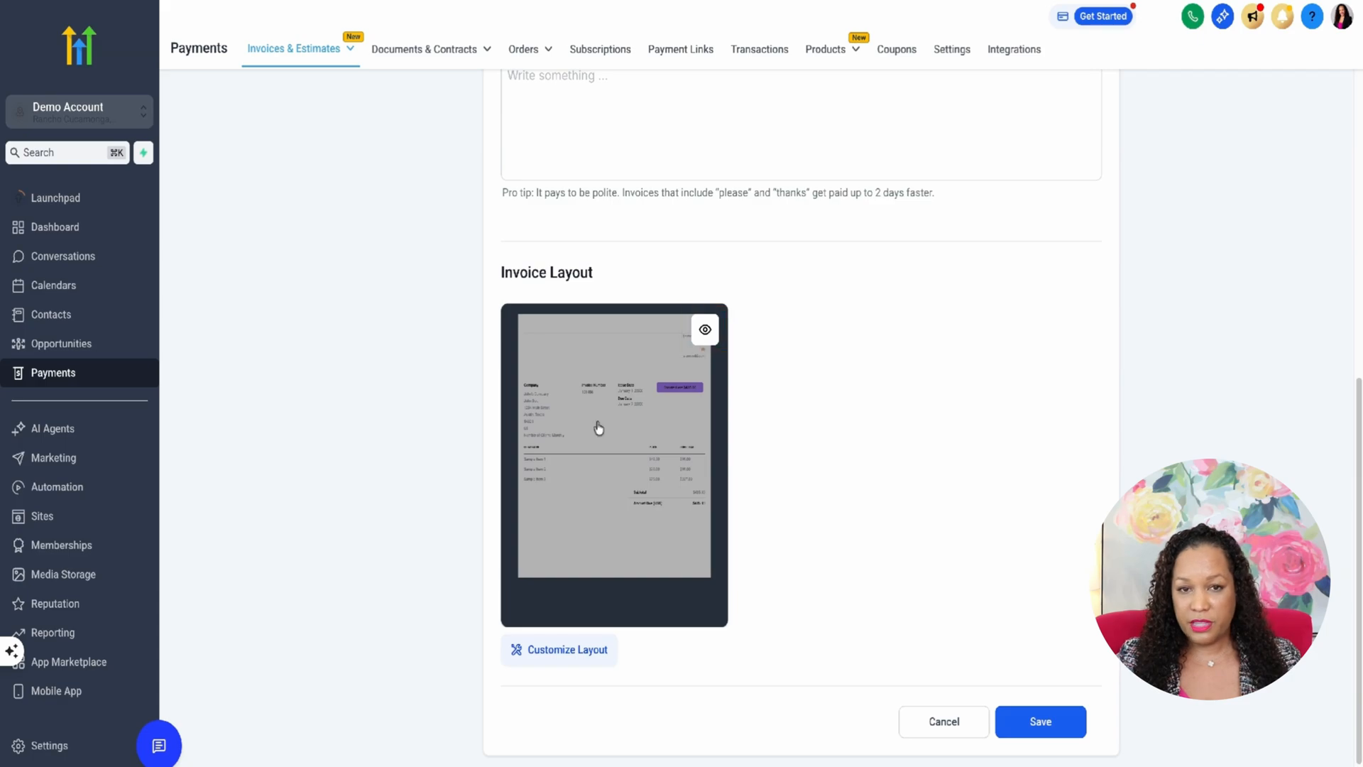
scroll(682, 422, "up", 10)
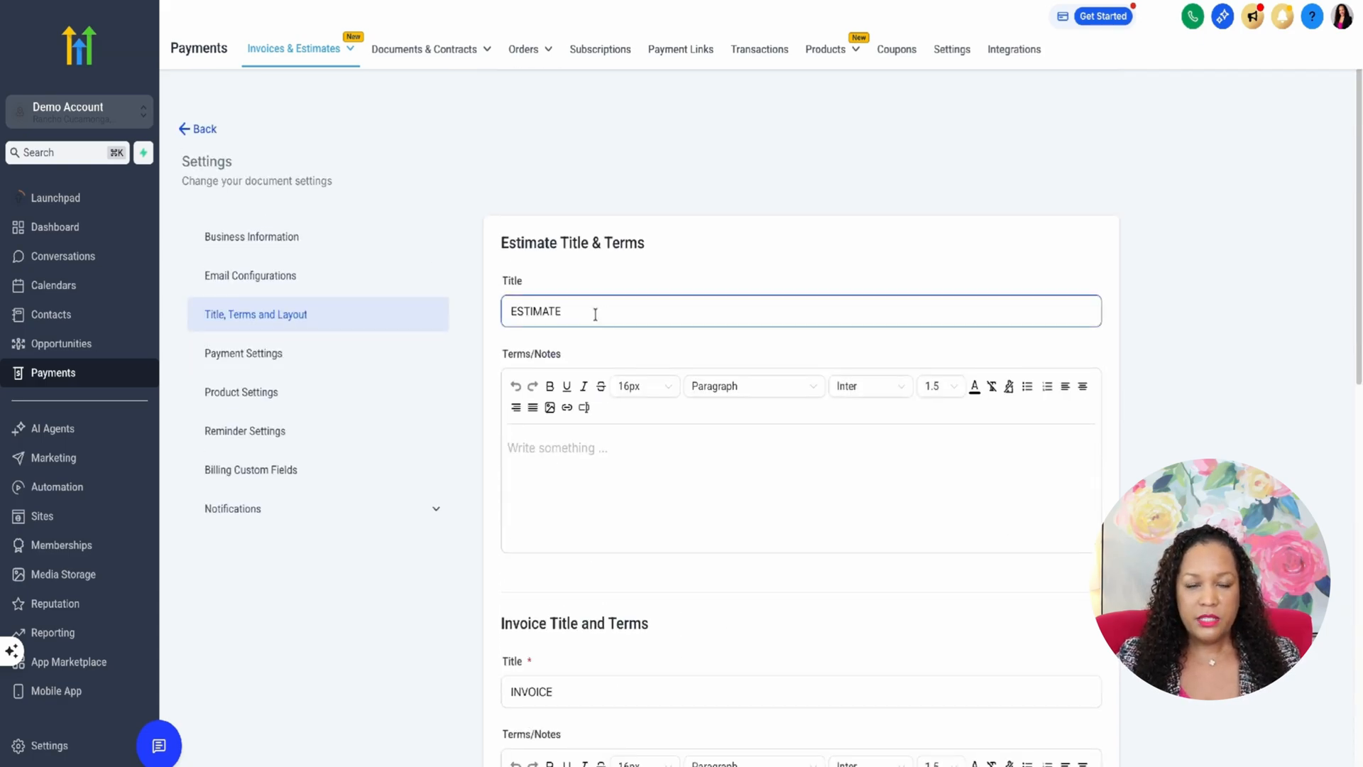
scroll(610, 302, "down", 10)
scroll(648, 389, "down", 2)
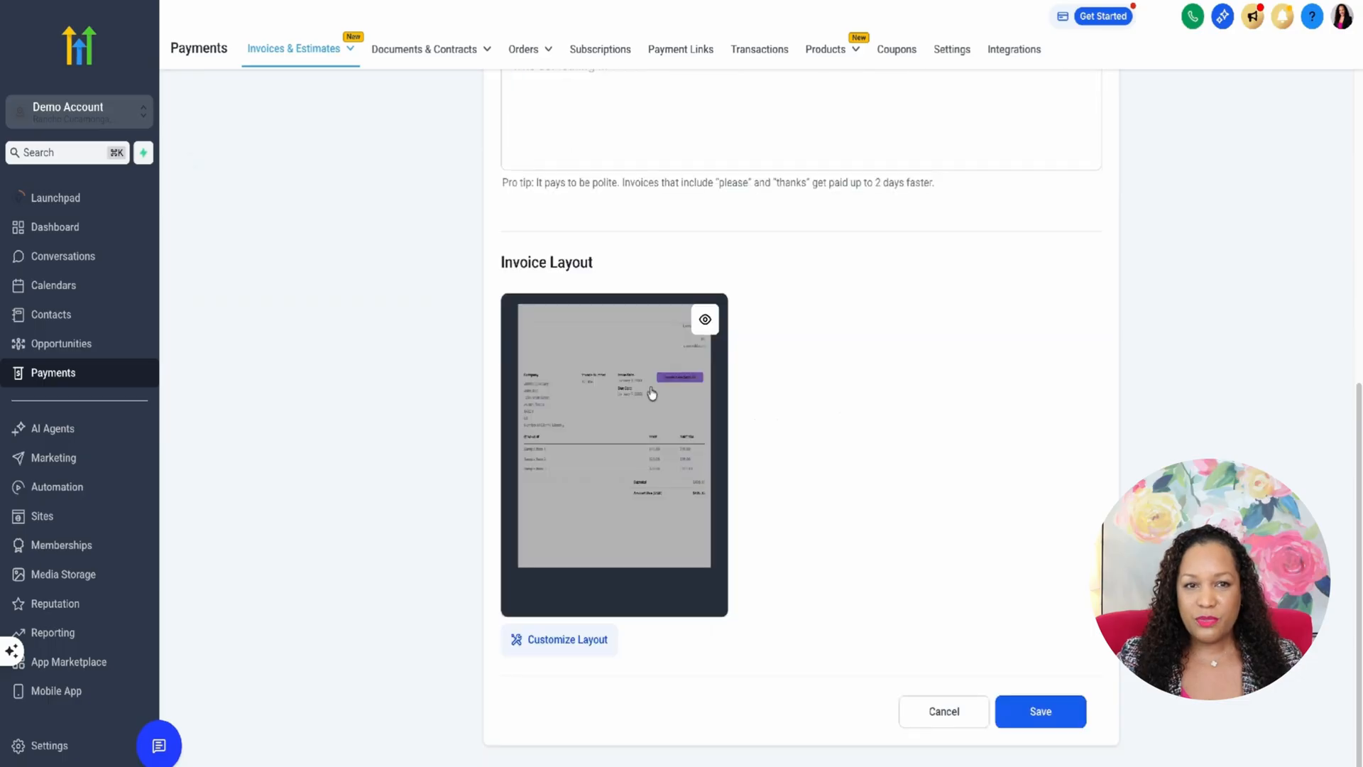
scroll(648, 389, "up", 10)
Step: Set estimates to expire after 7 days in the Payment Settings
left_click(284, 352)
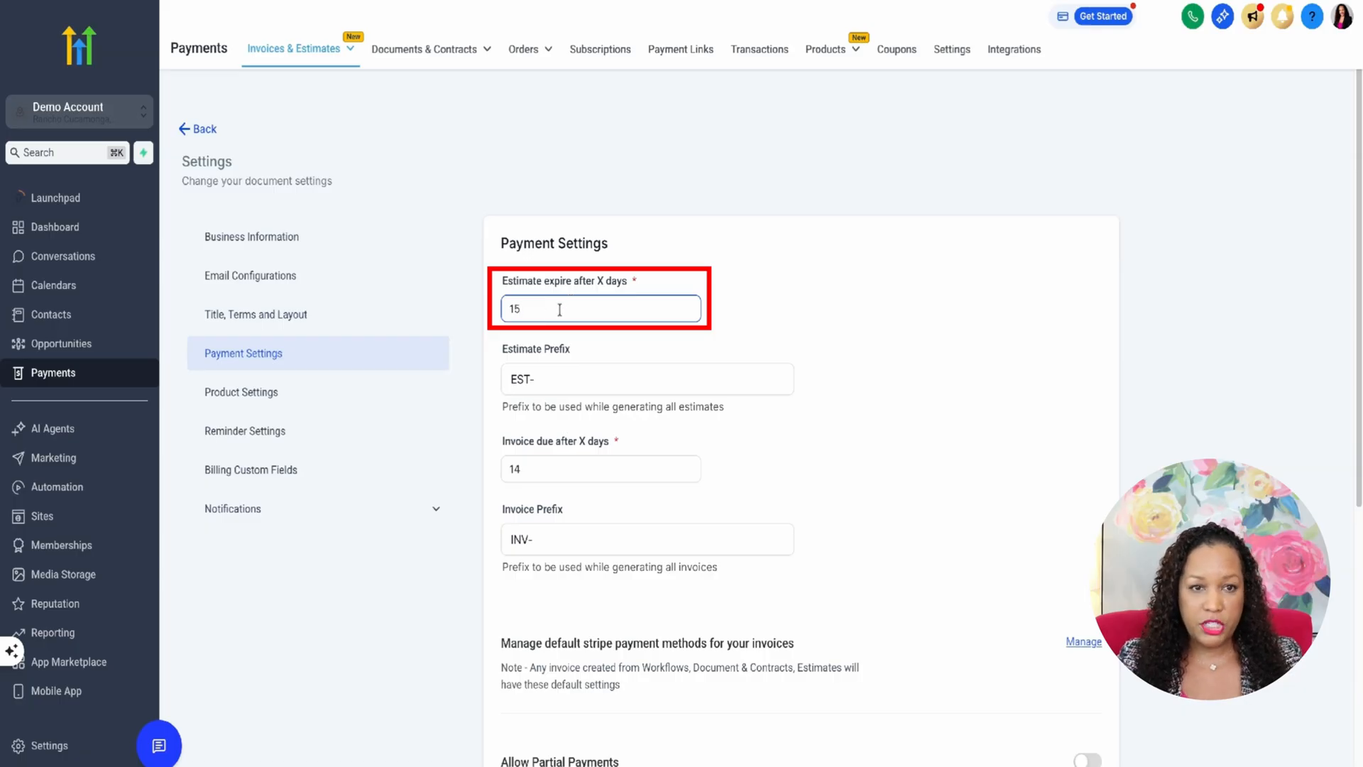
key("BackSpace")
type("7")
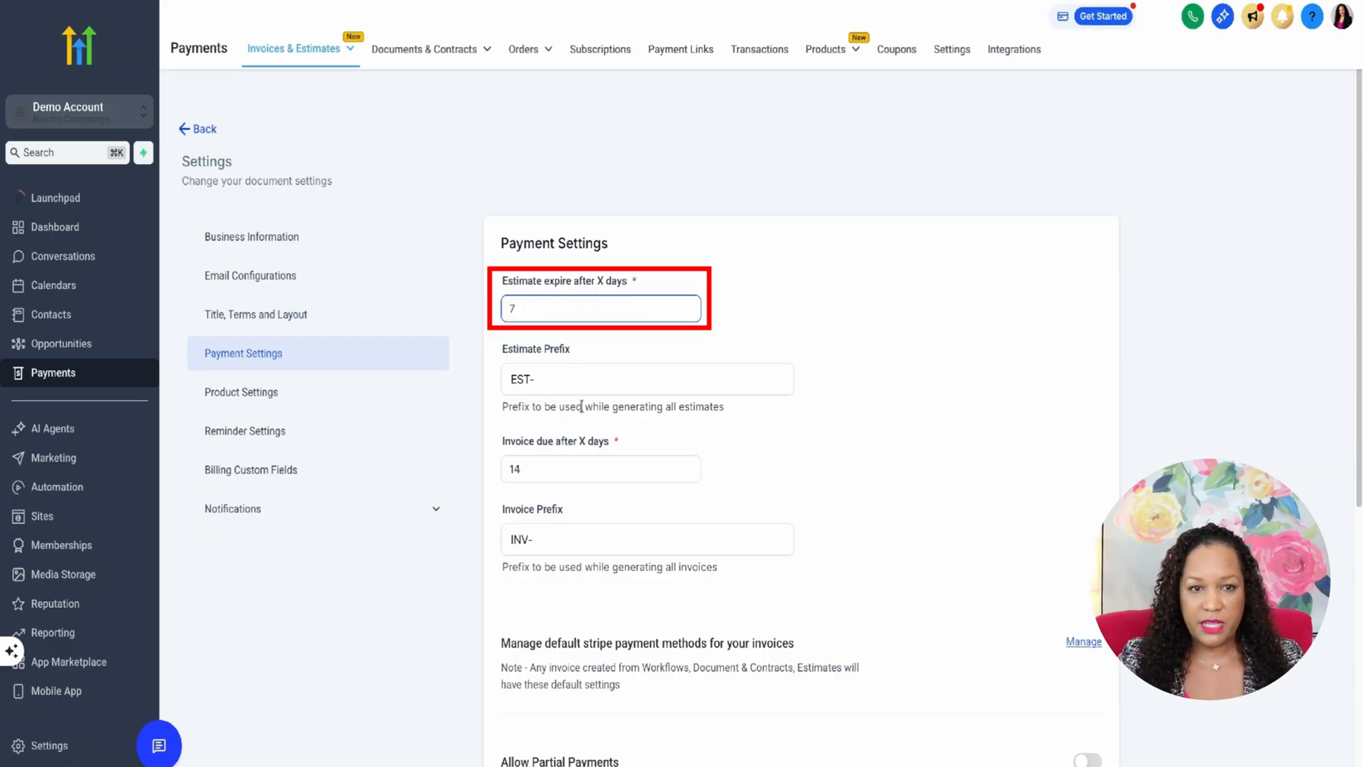
Step: Replace the estimate prefix with "Donate" after trying "ESTIMATE"
left_click(734, 390)
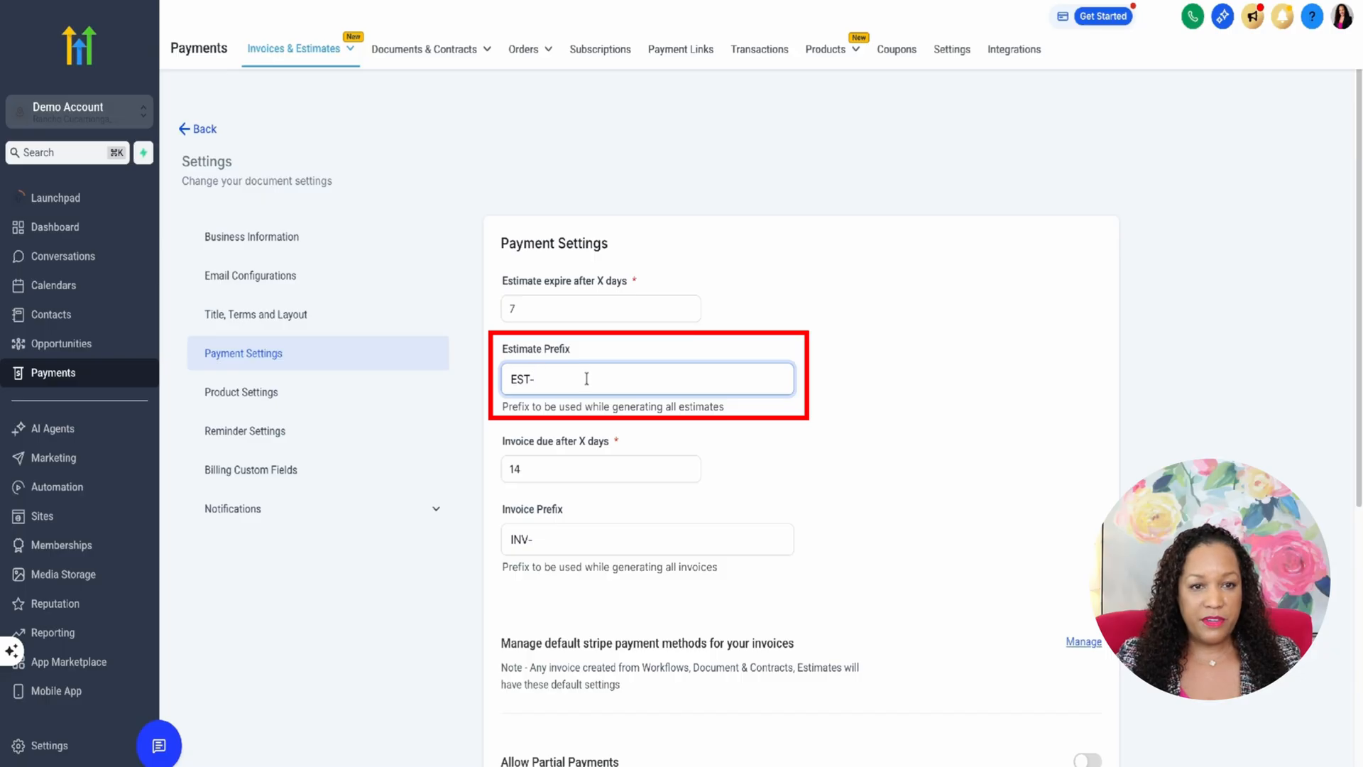
type("IMATE")
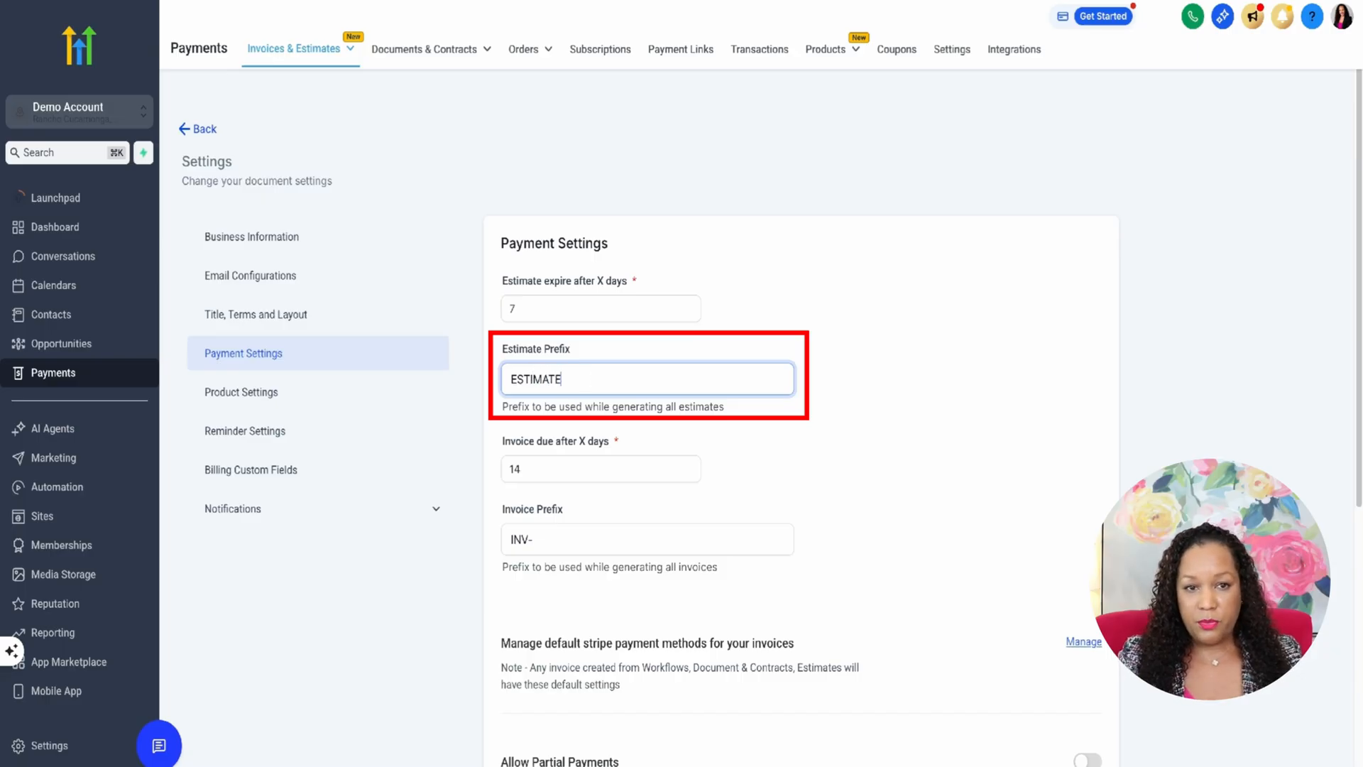
key("BackSpace")
key("BackSpace")
key("BackSpace")
key("BackSpace")
key("BackSpace")
key("BackSpace")
key("BackSpace")
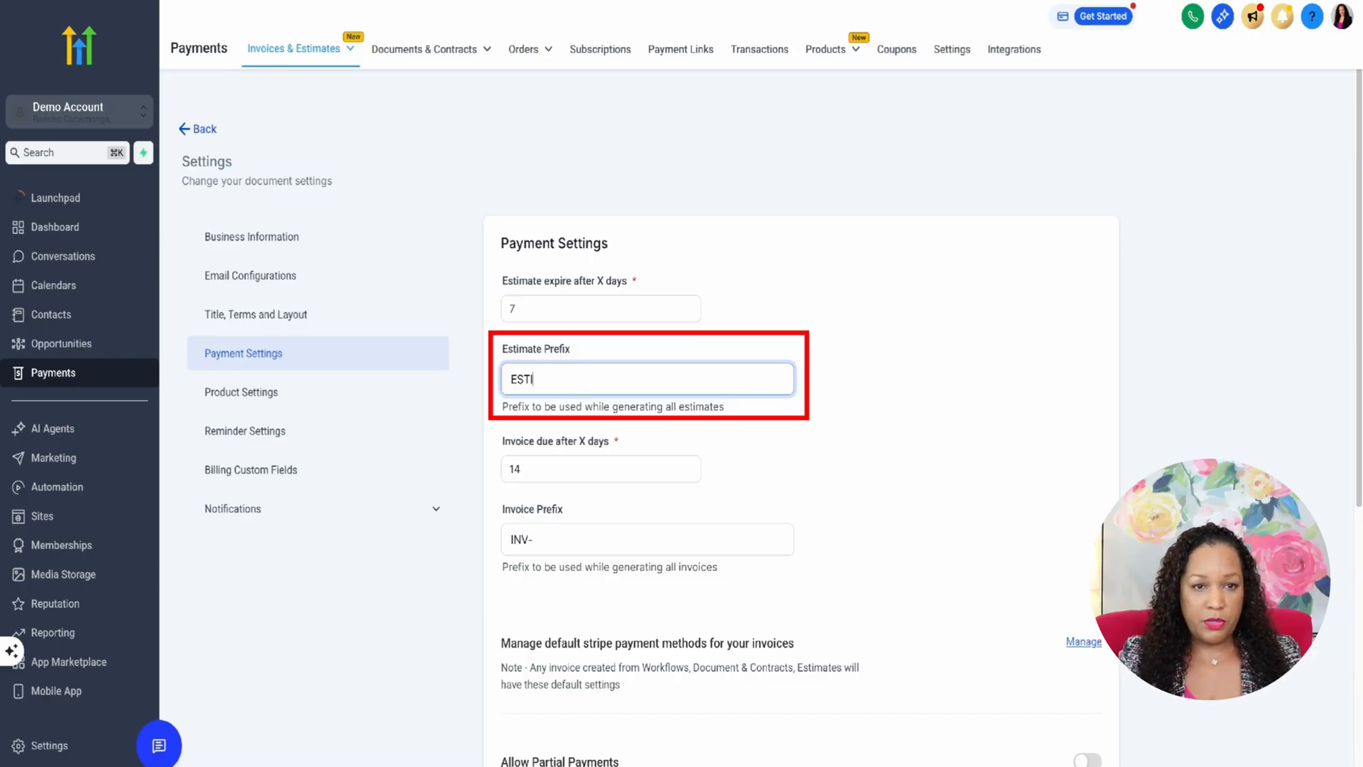
type("Donate")
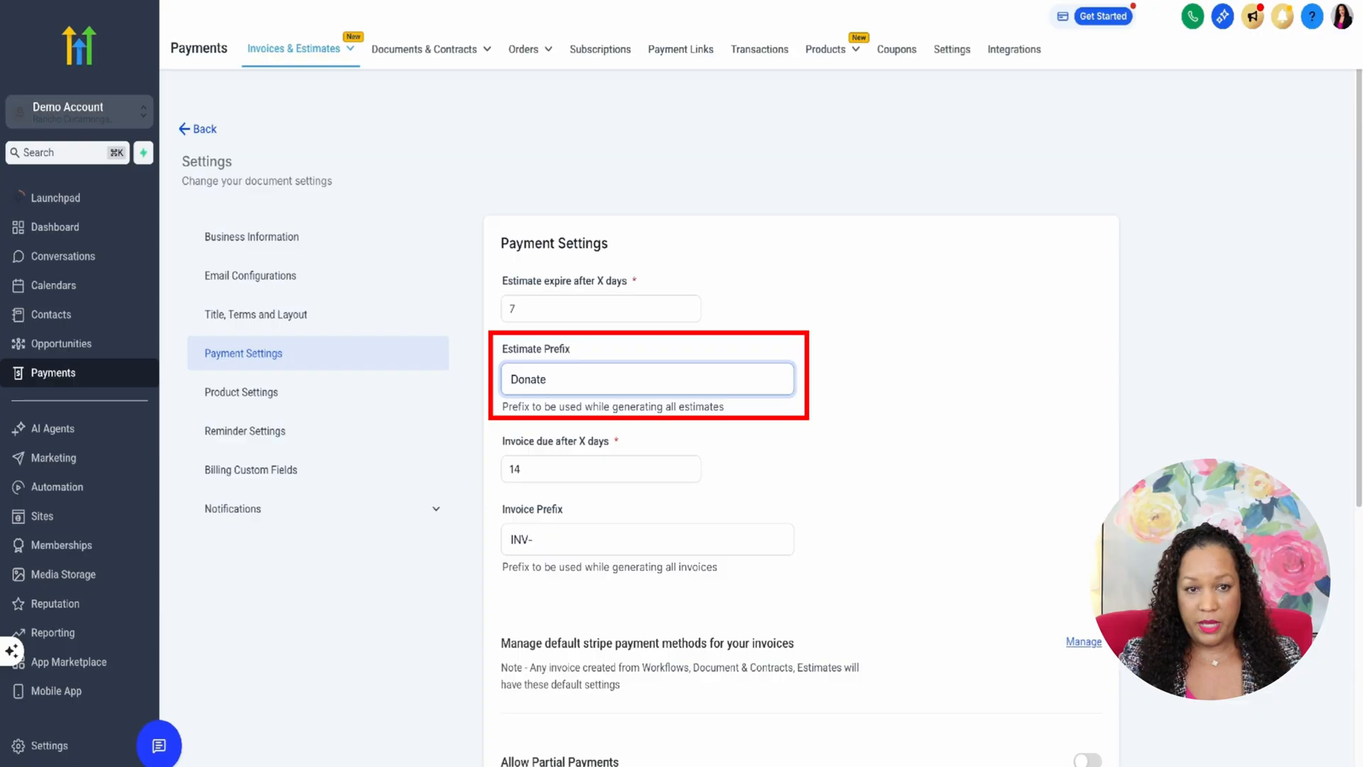
Step: Set invoices to be due after 7 days
scroll(563, 371, "down", 2)
left_click(560, 361)
double_click(560, 361)
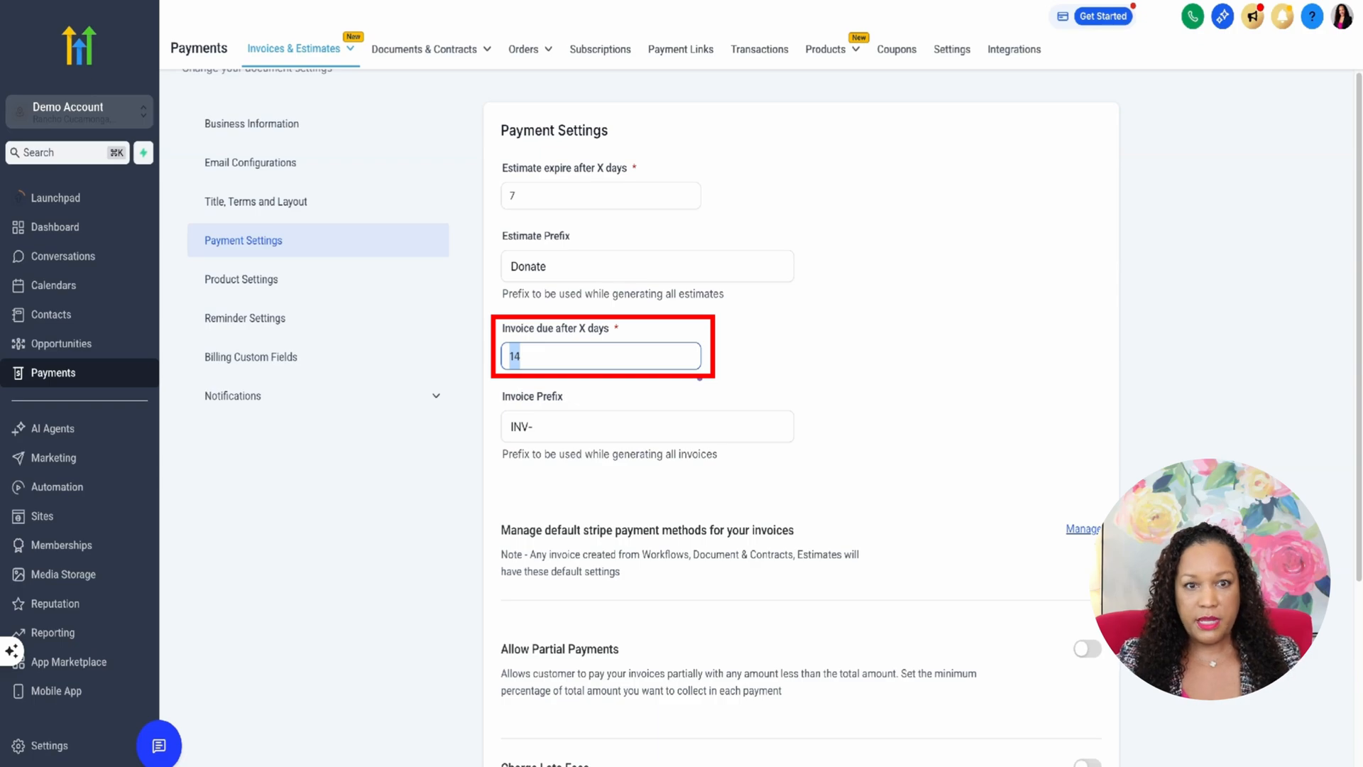
type("7")
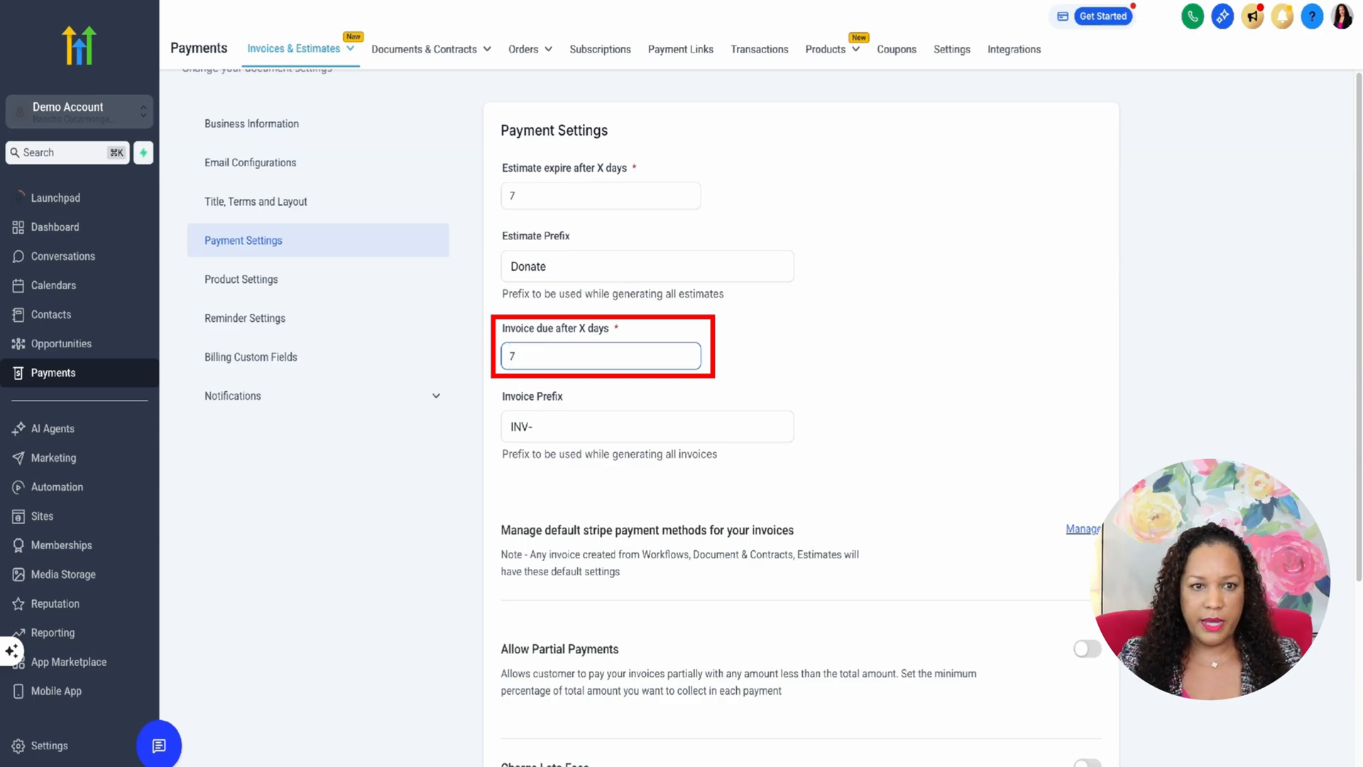
Step: Replace the invoice prefix with "Sub"
left_click(578, 426)
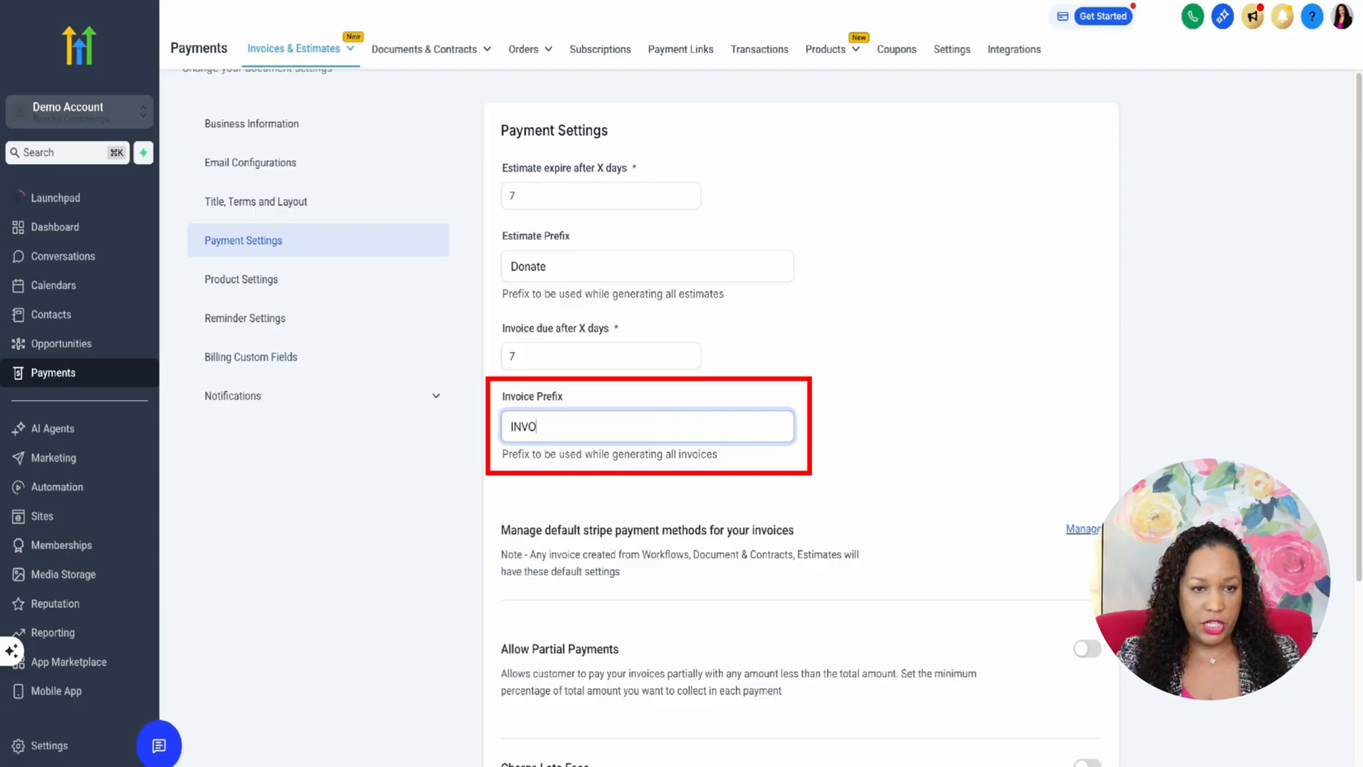
key("BackSpace")
key("BackSpace")
key("BackSpace")
key("BackSpace")
key("BackSpace")
key("BackSpace")
key("BackSpace")
type("Sub")
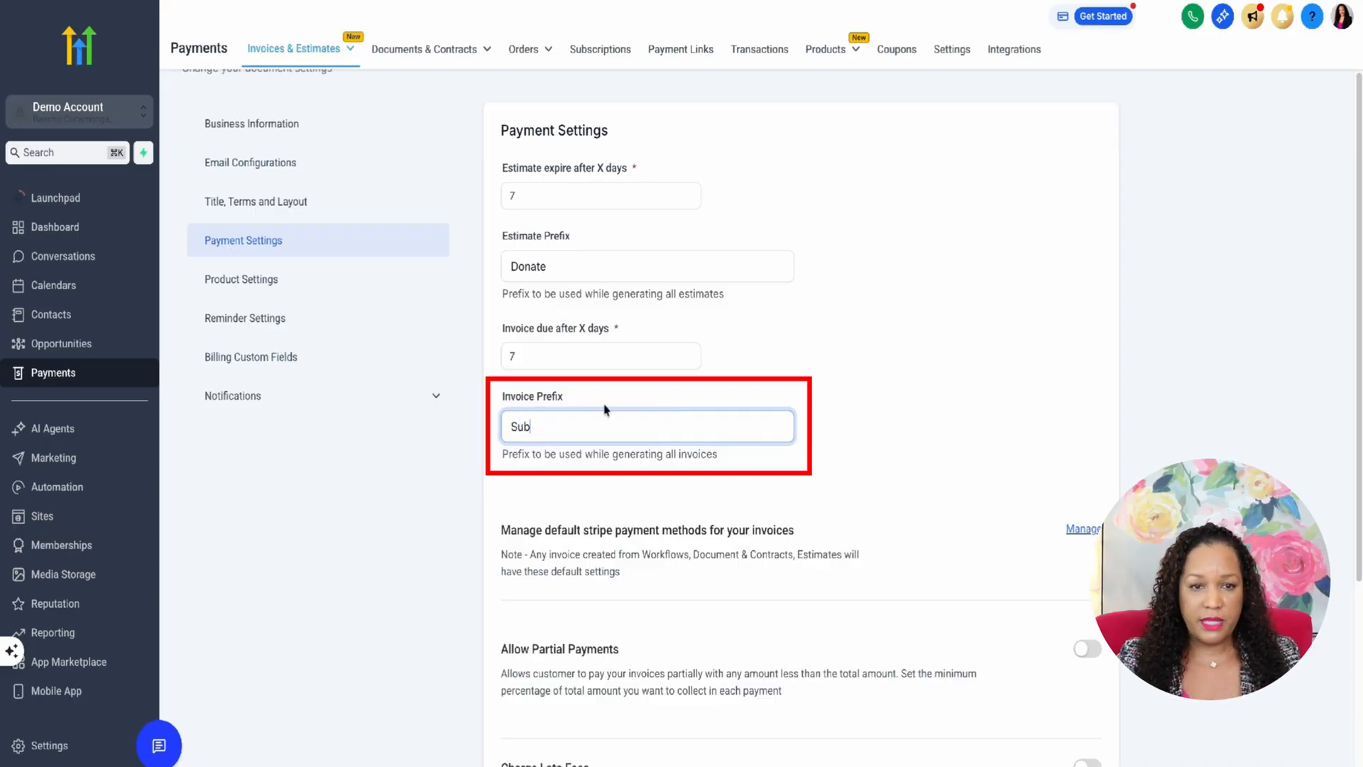
Step: Try Only Bank Transfers for the default Stripe payment methods, switch back to All Valid Payment Methods and save
scroll(629, 381, "down", 4)
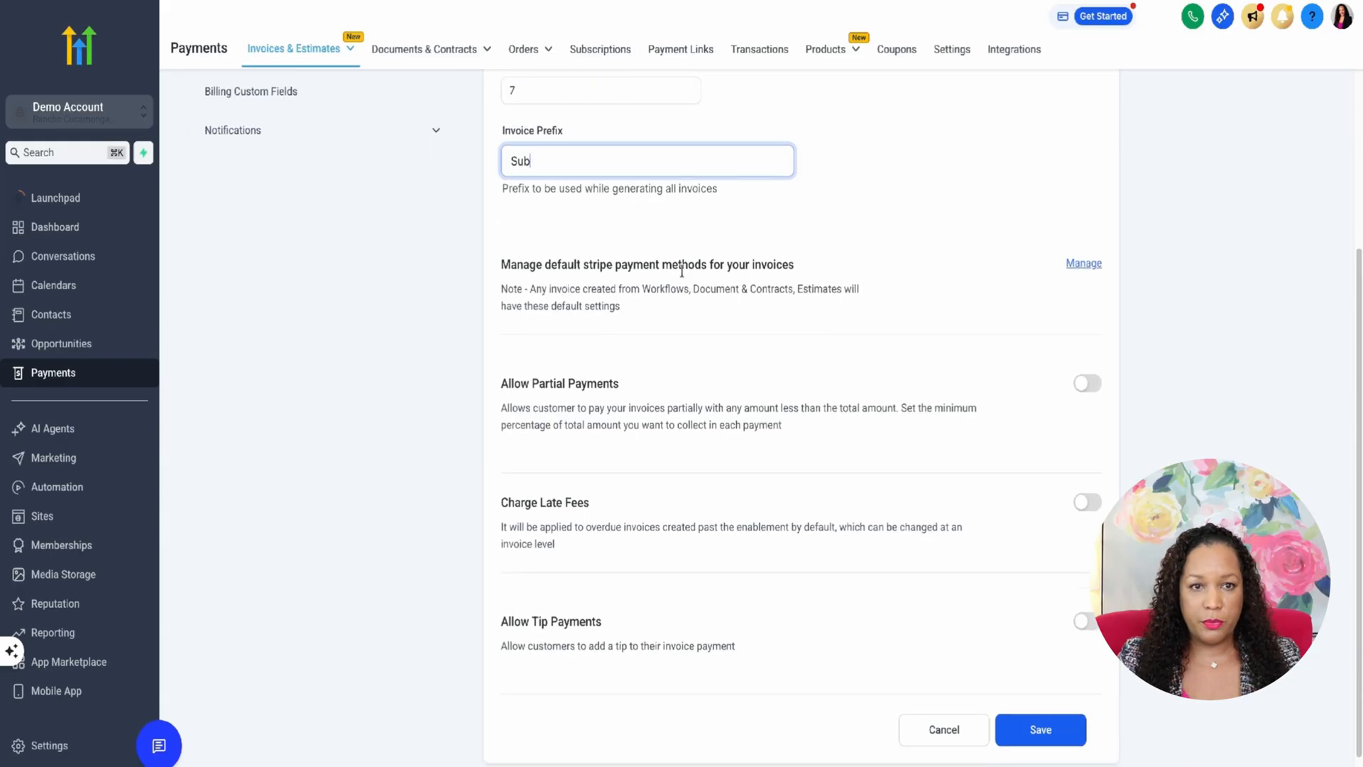
left_click(505, 271)
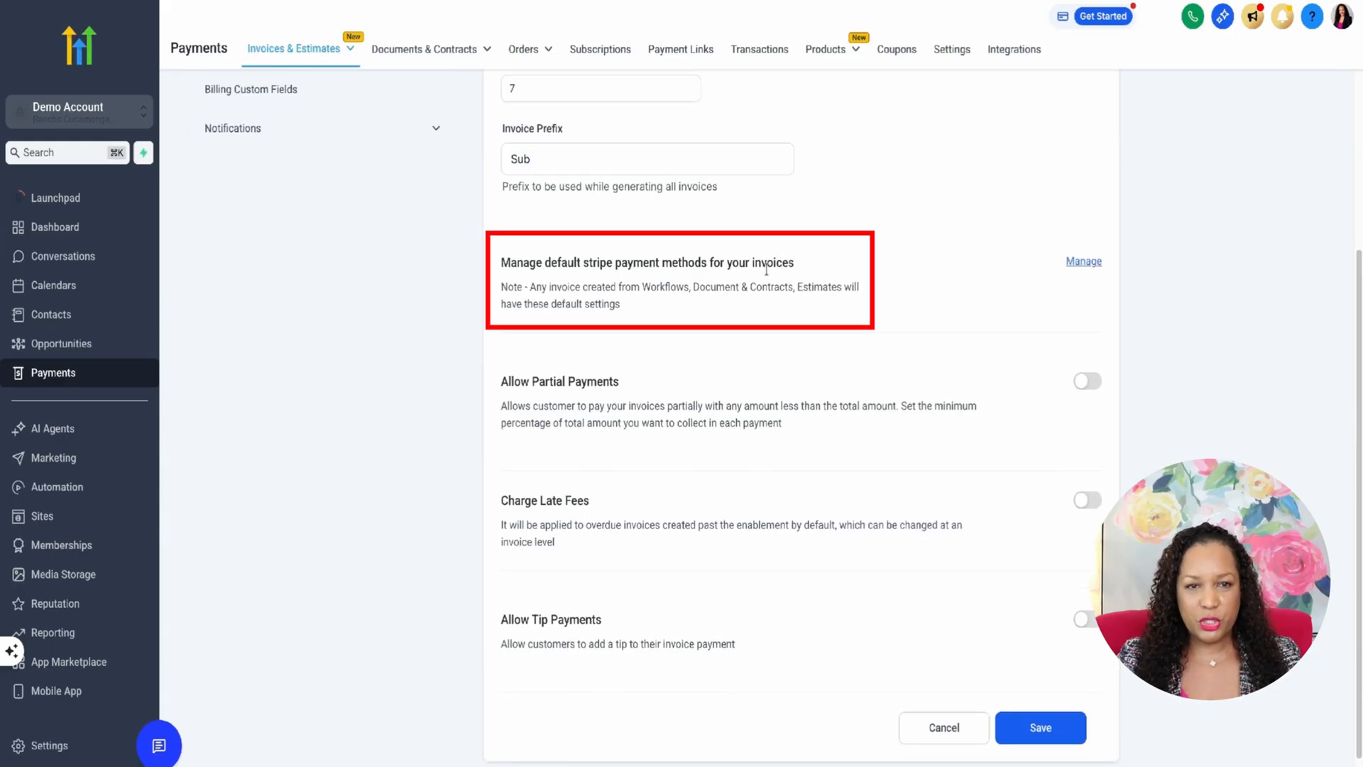
left_click(1086, 263)
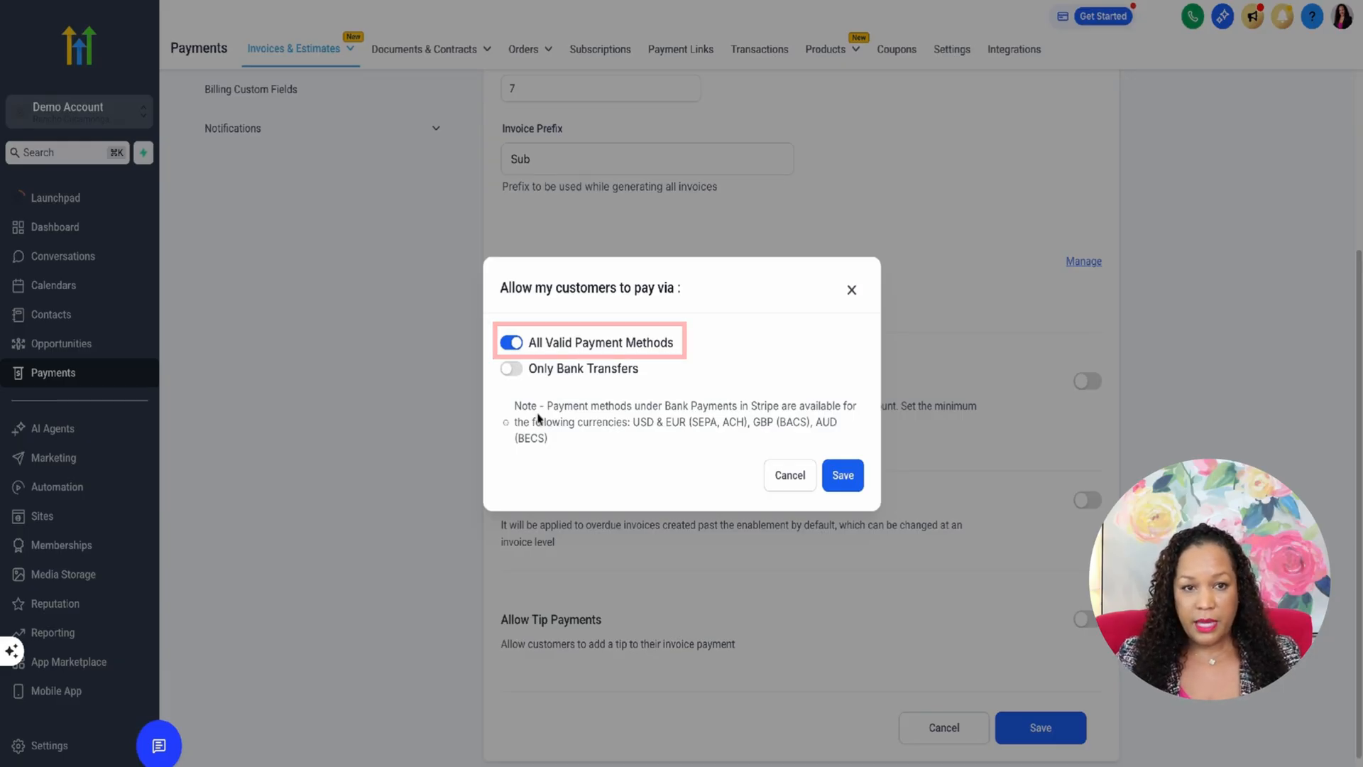
left_click(520, 370)
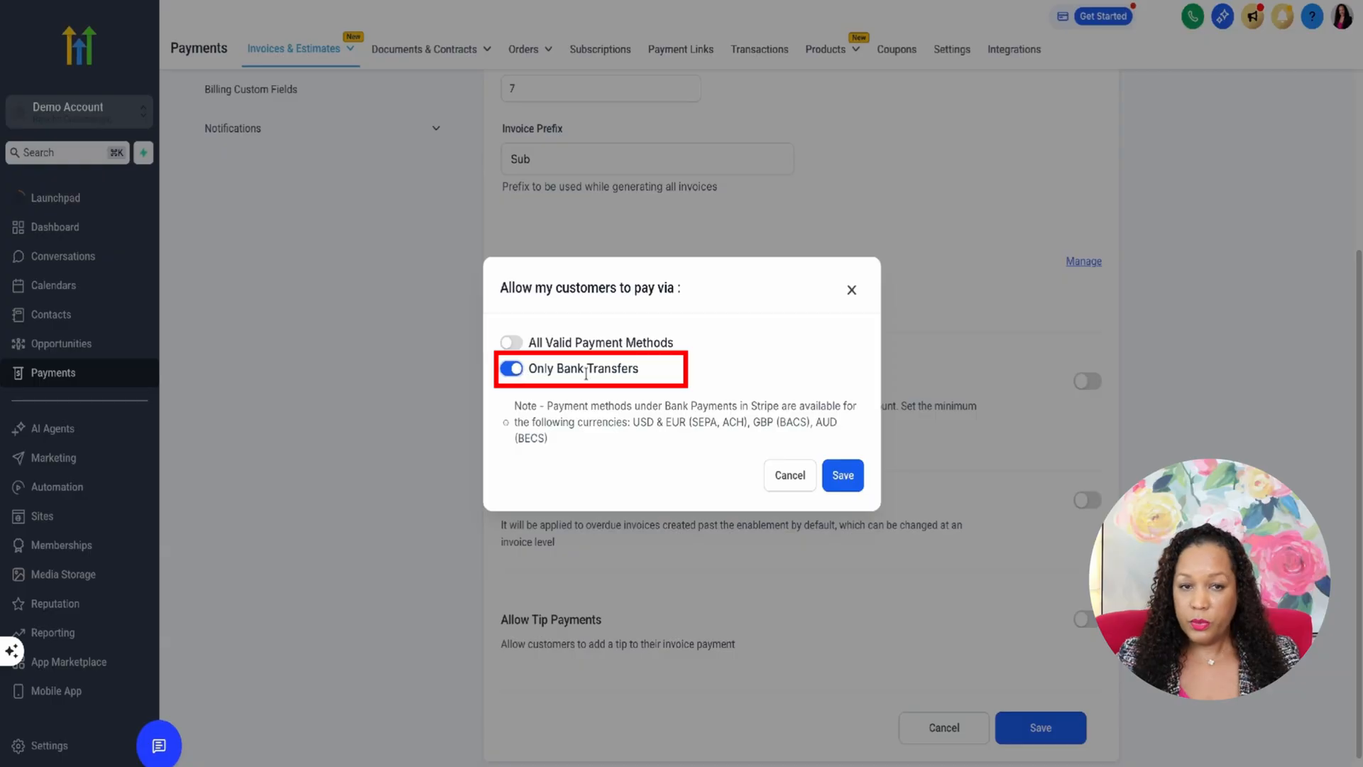
left_click(512, 343)
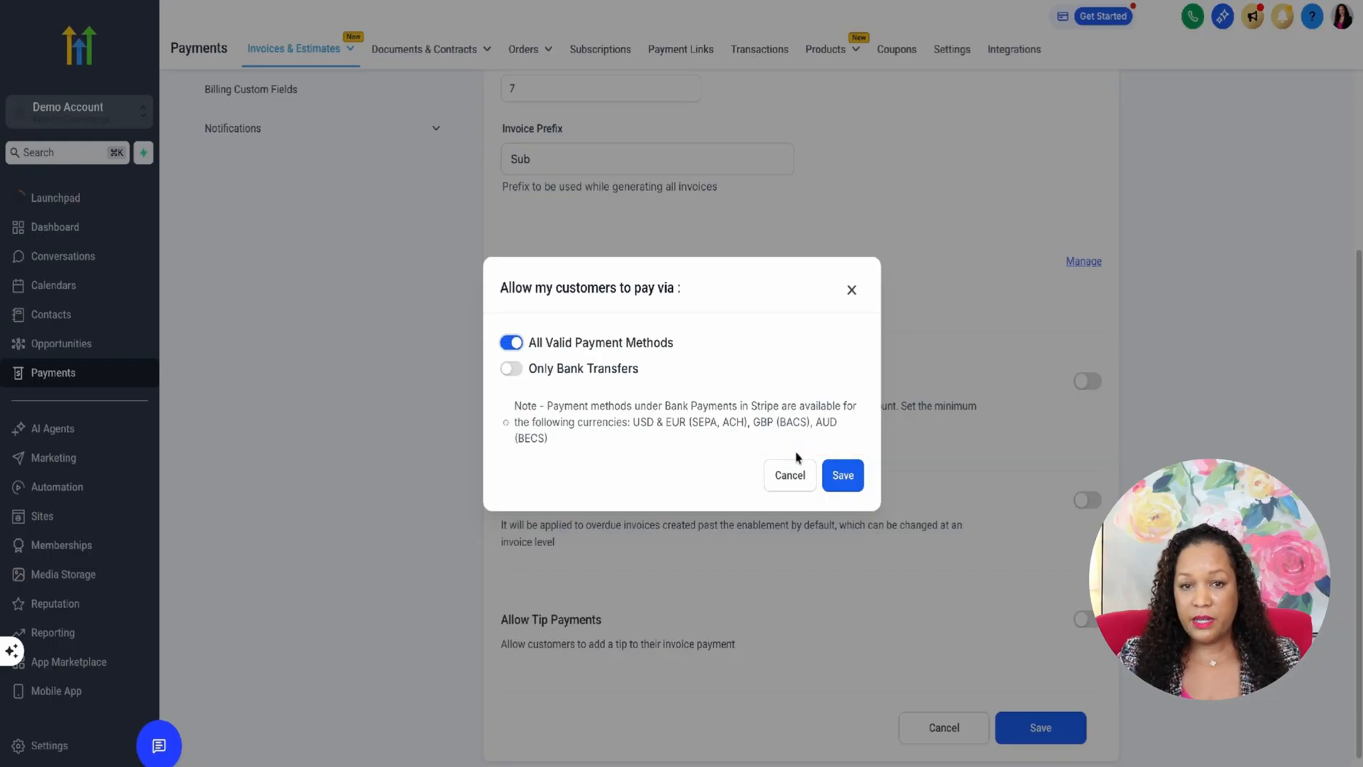
left_click(845, 476)
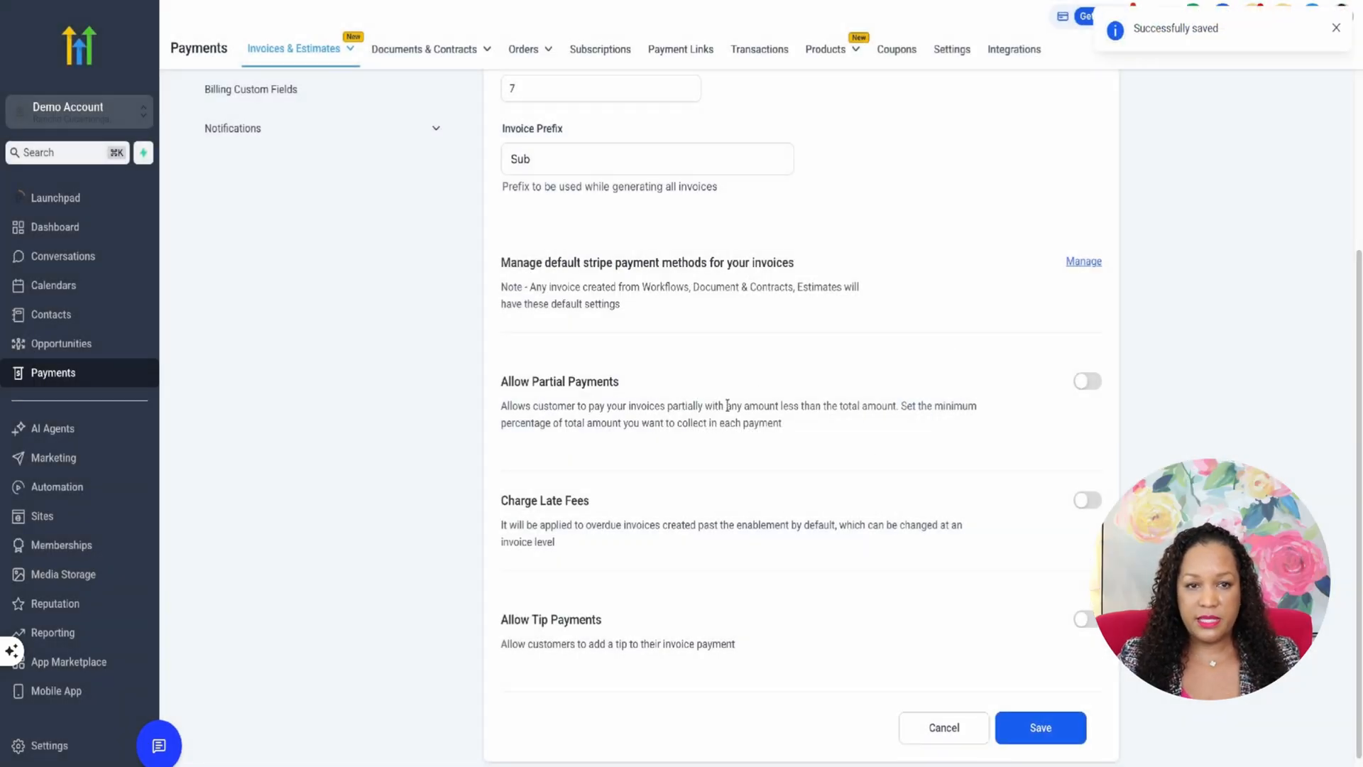
Step: Allow partial payments on invoices with a minimum of 50% to be paid each time
left_click(1093, 387)
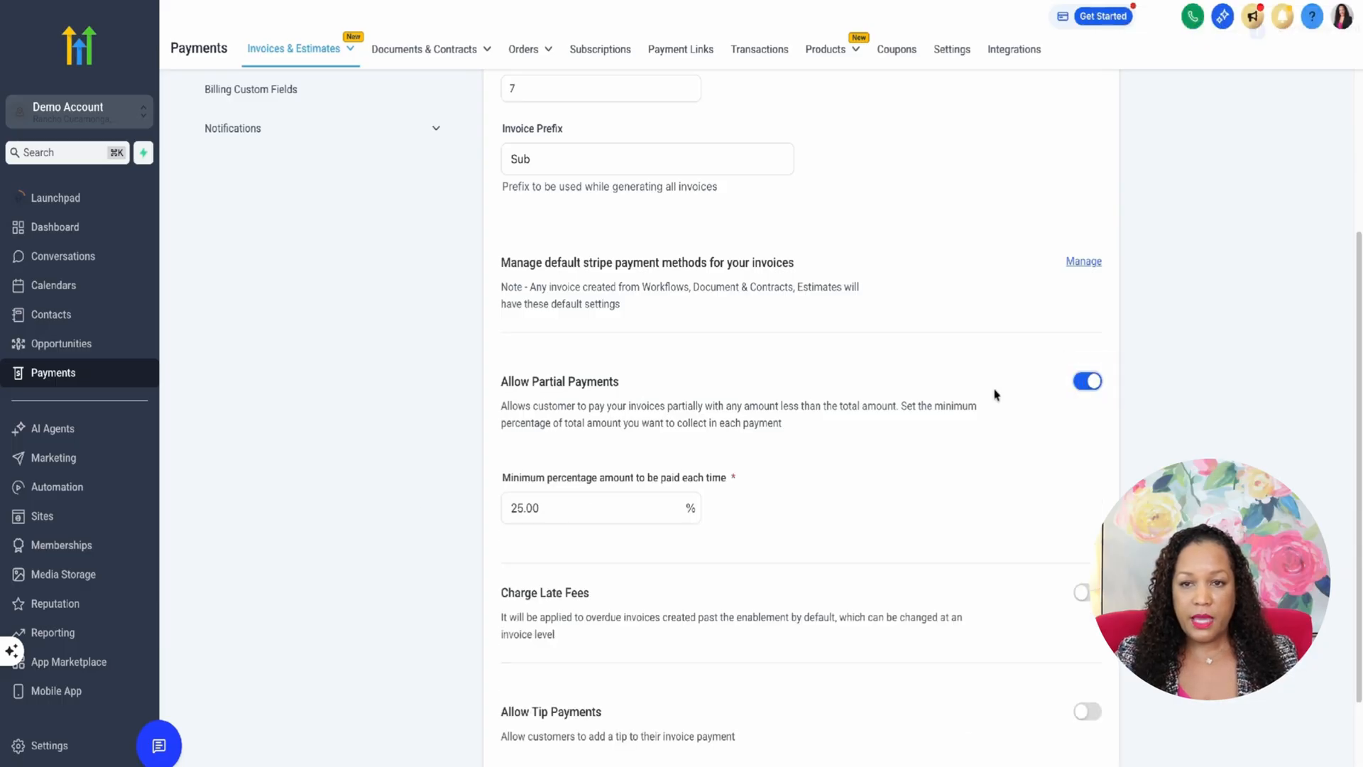
left_click(564, 515)
double_click(564, 515)
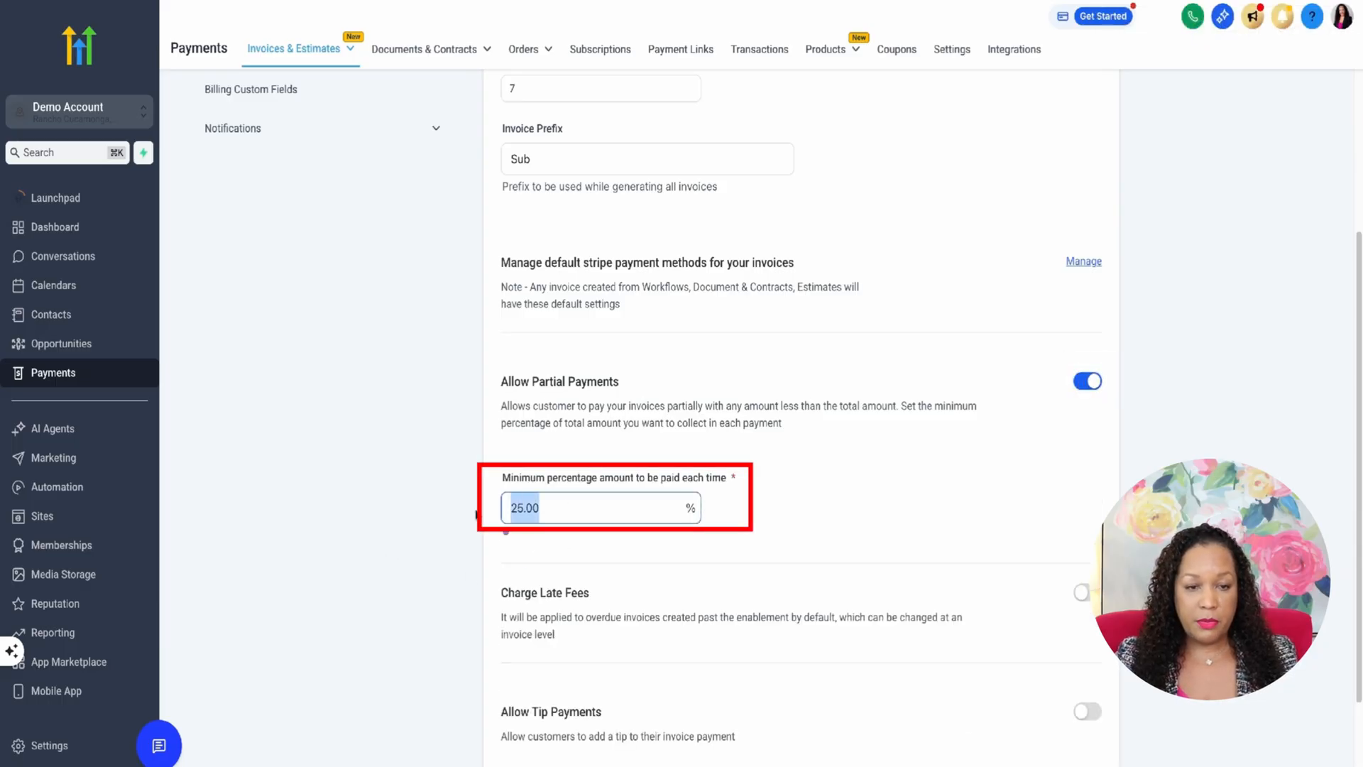
type("50")
left_click(809, 554)
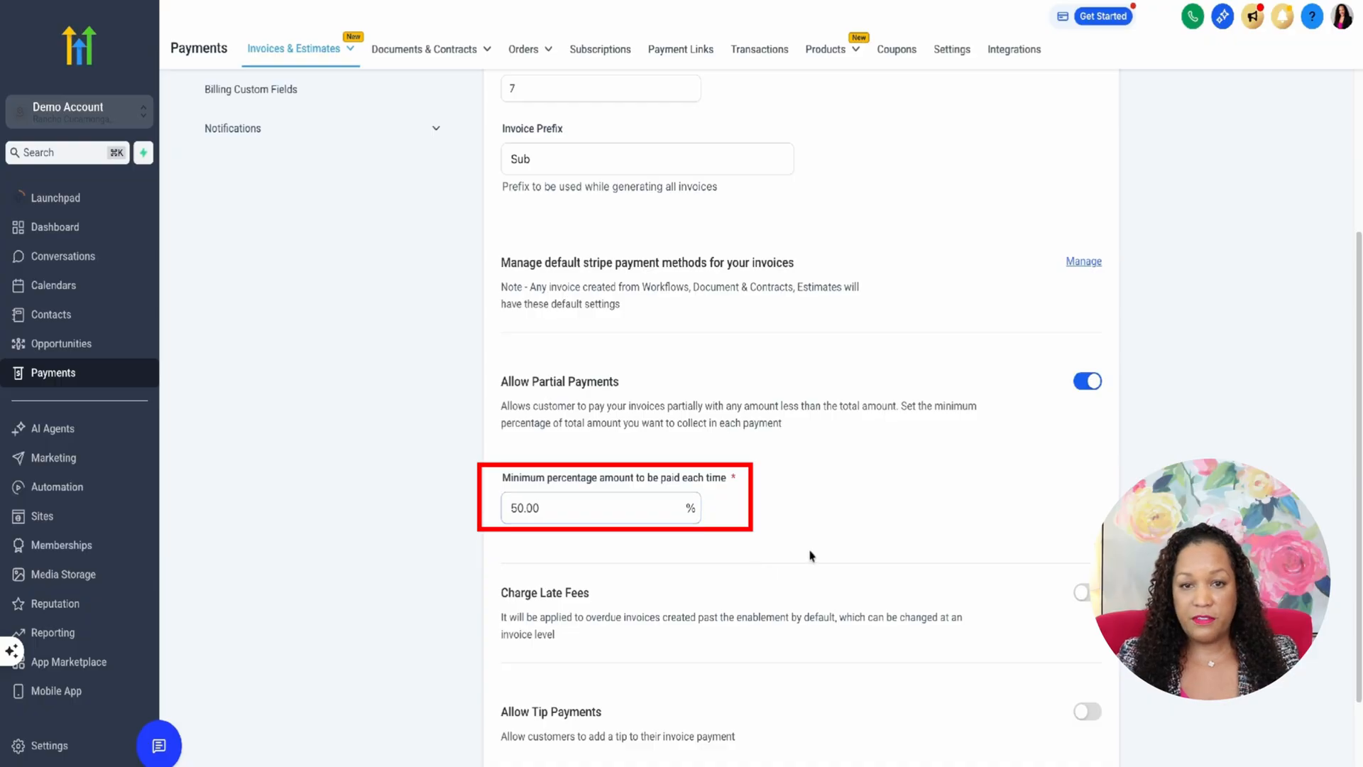
Step: Turn on late fees for overdue invoices and change the late fee type to Flat Fee
scroll(799, 541, "down", 3)
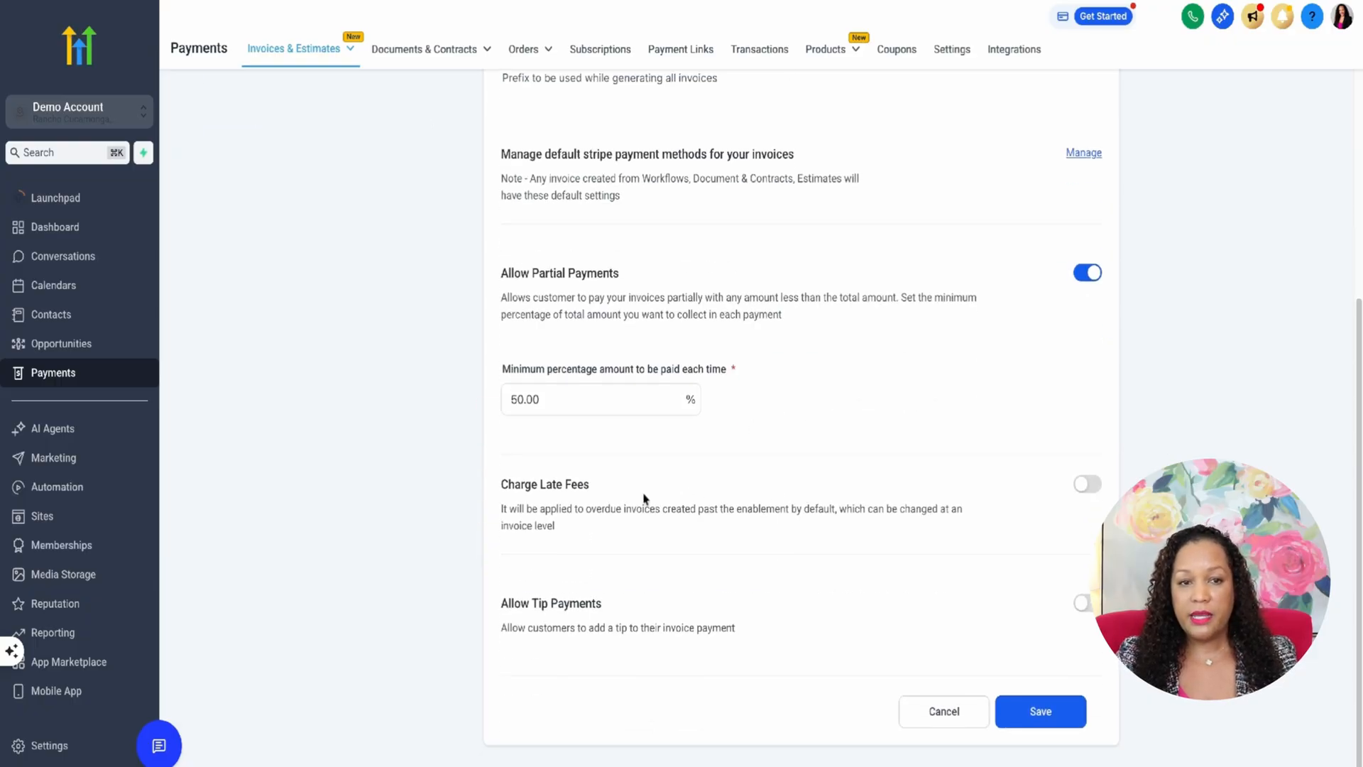
left_click(1087, 487)
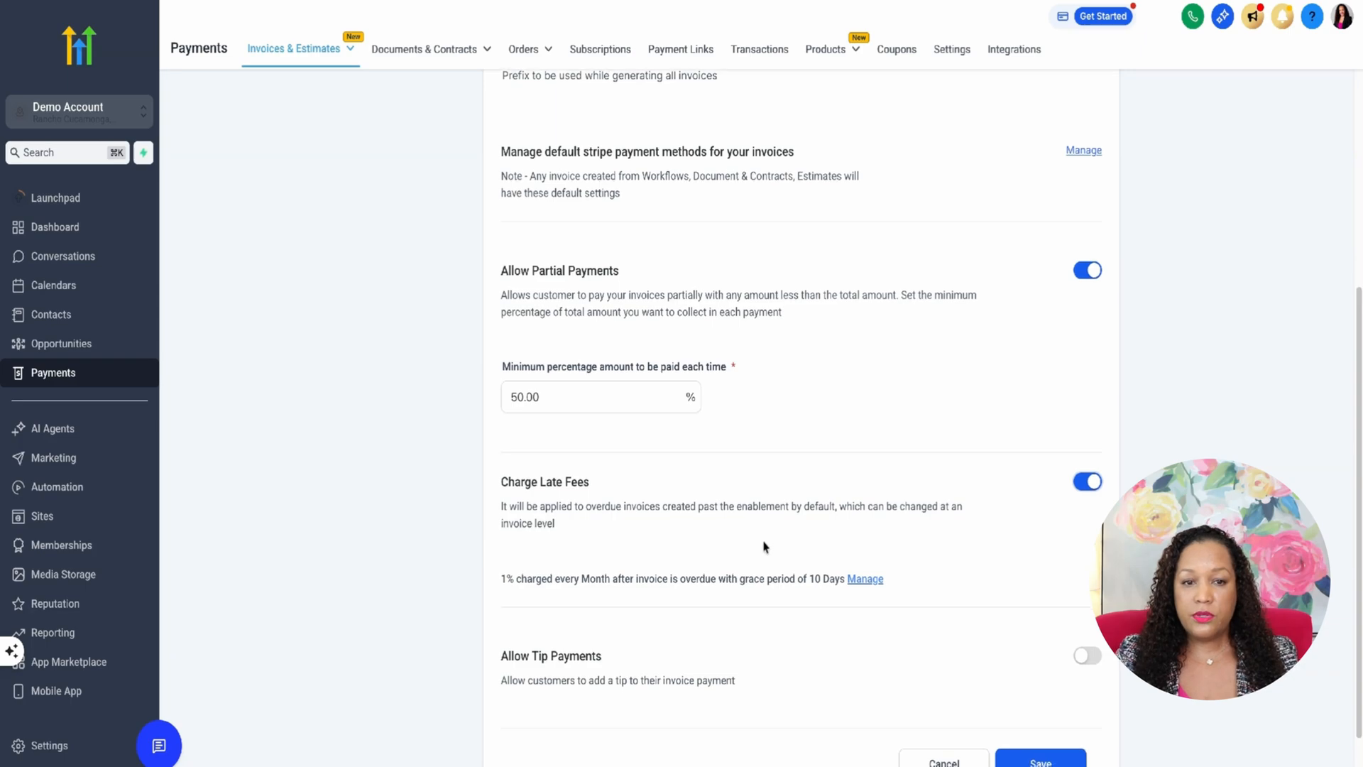
scroll(764, 548, "down", 1)
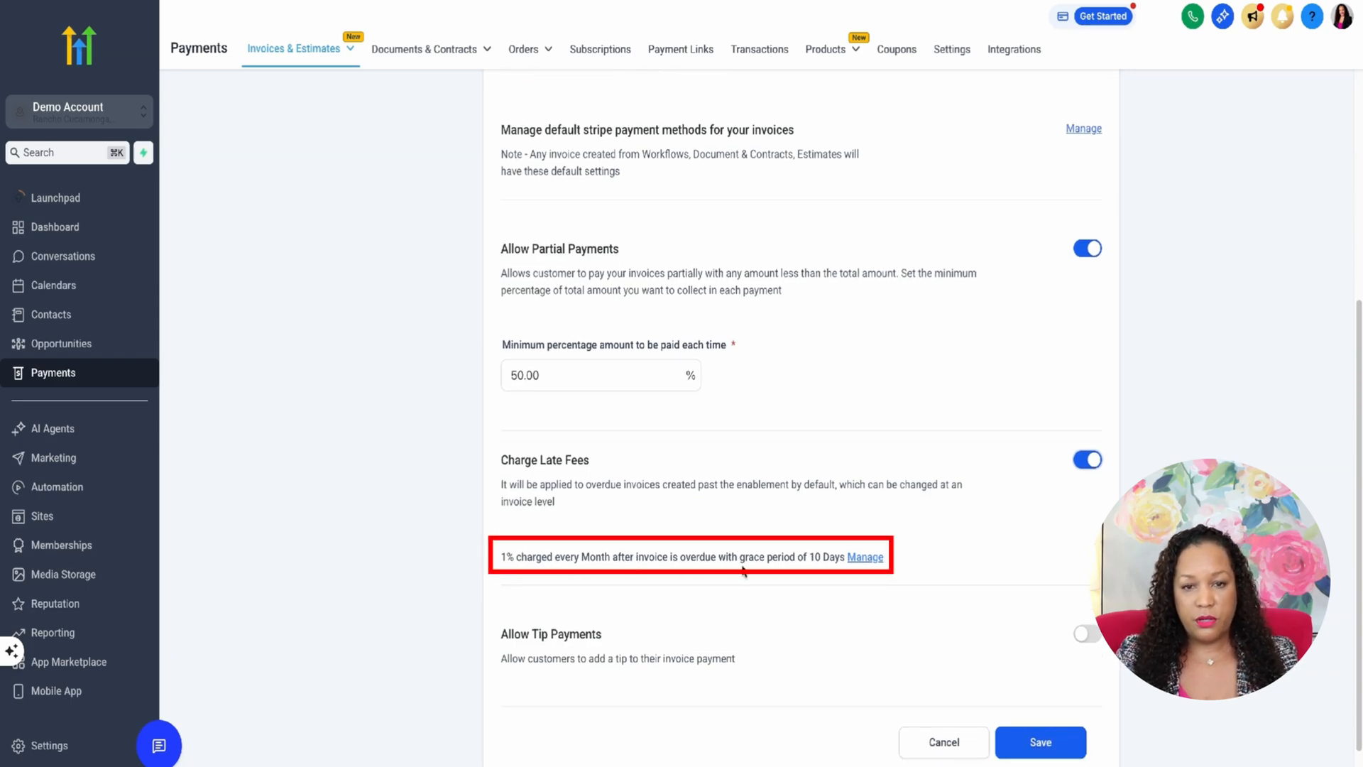
left_click(863, 558)
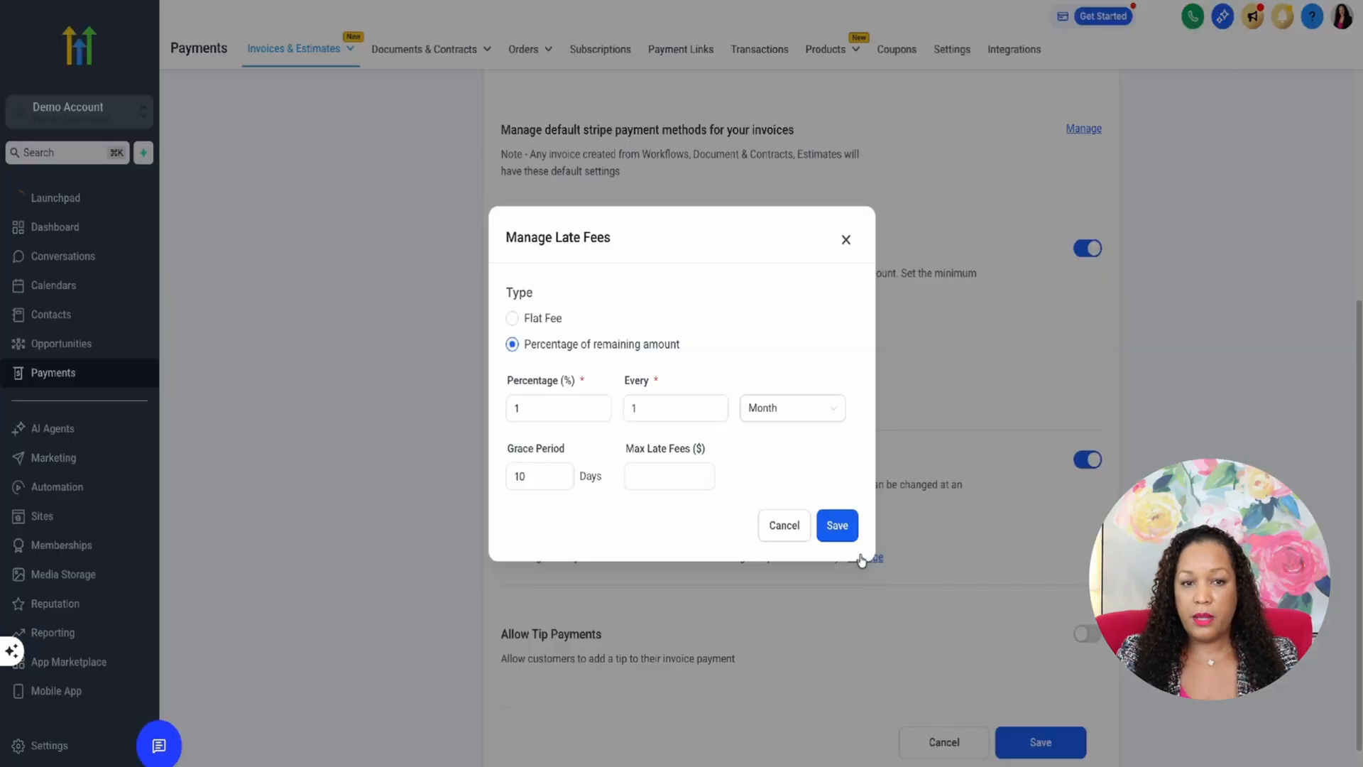
left_click(530, 321)
Step: Set the flat late fee amount to $200
left_click(533, 410)
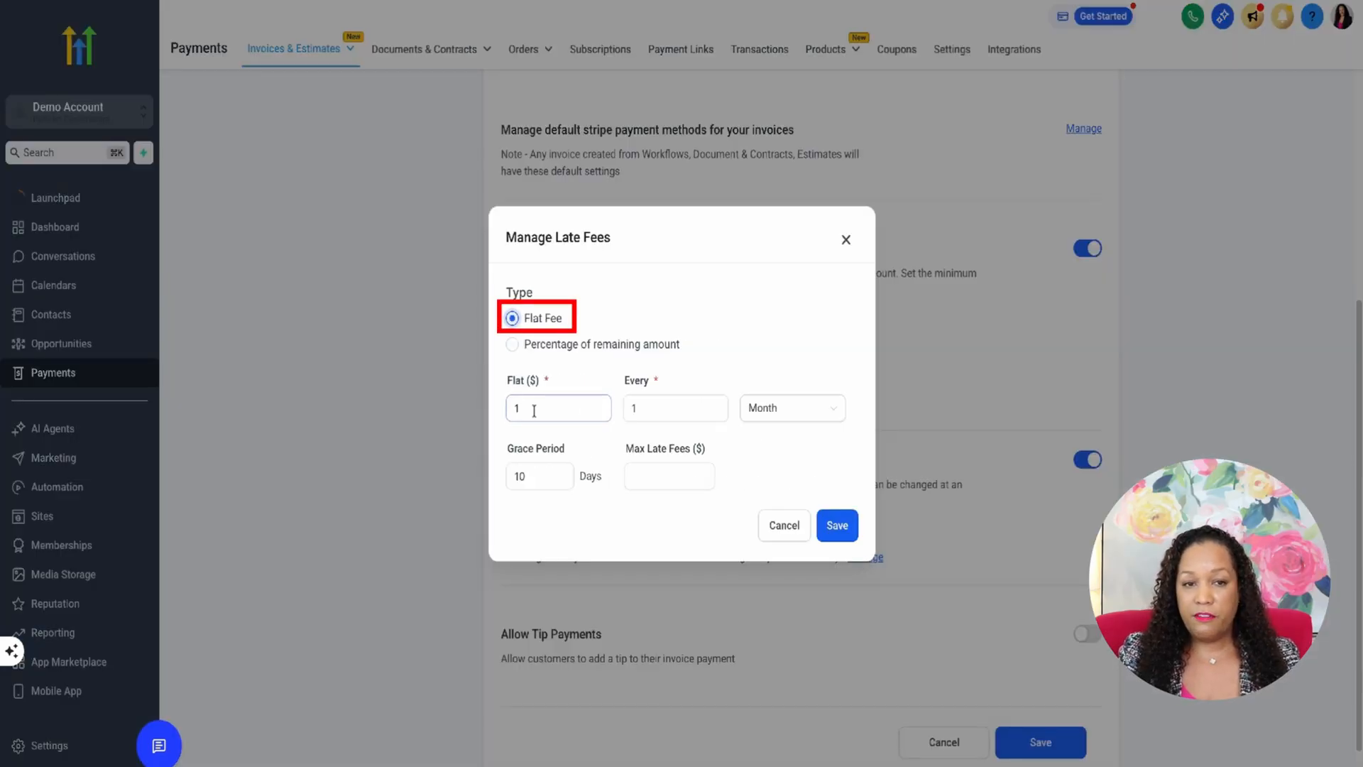
left_click(669, 404)
left_click(547, 410)
key("BackSpace")
type("2")
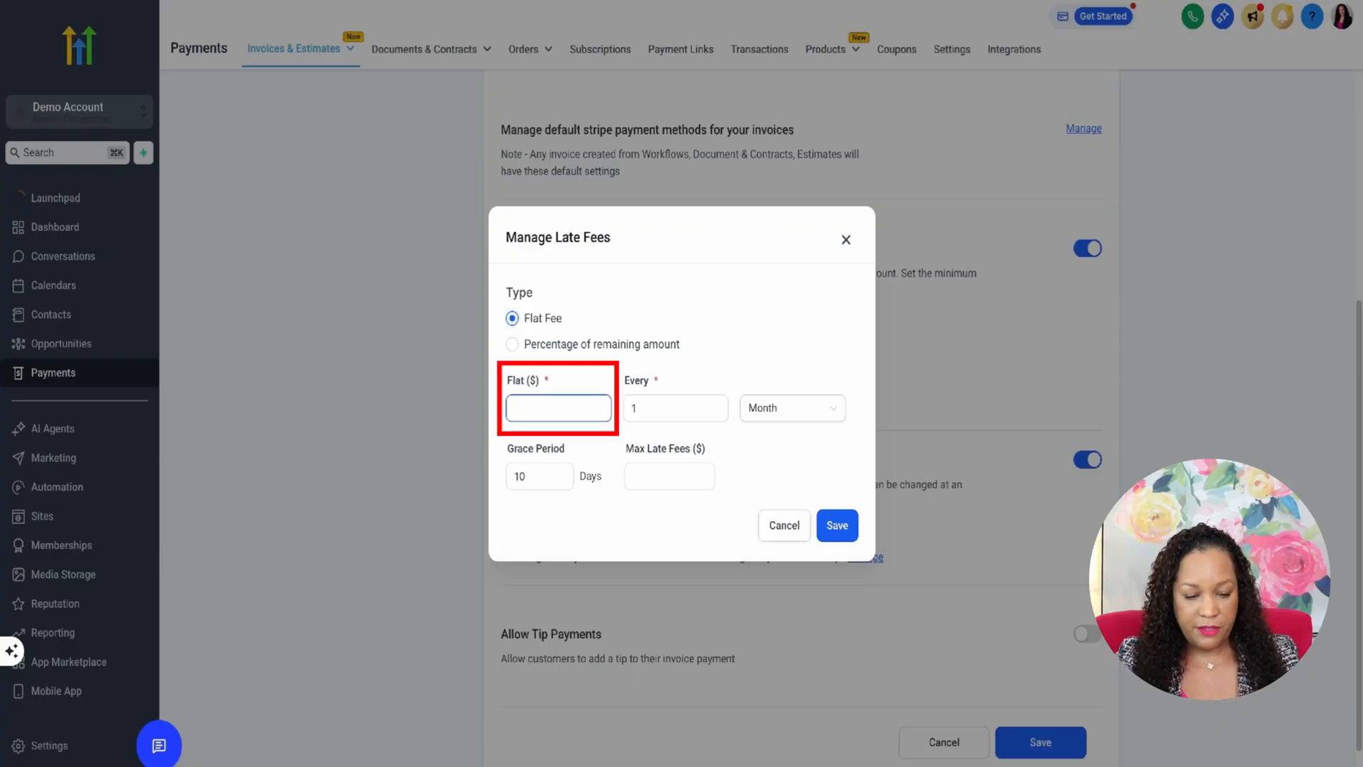
type("200")
key("Tab")
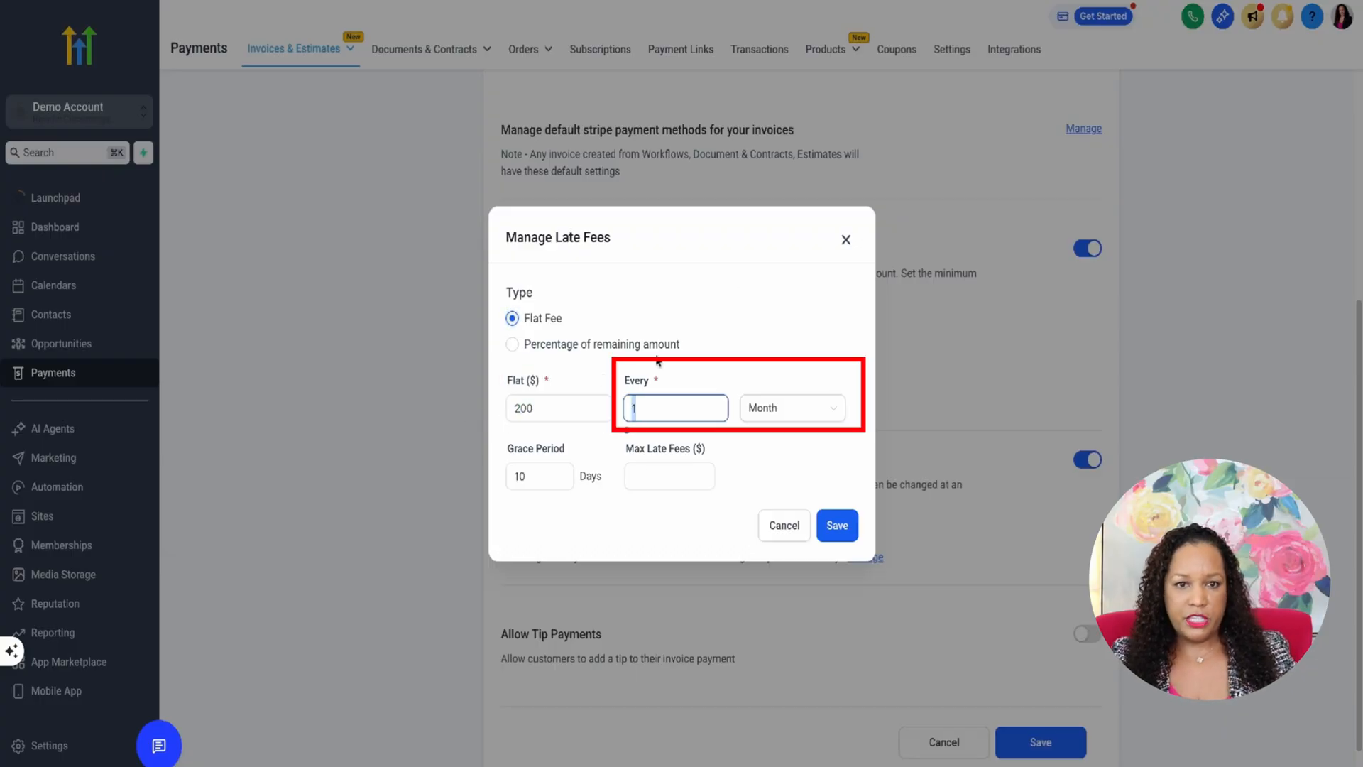
Step: Charge the late fee One Time and set its grace period to 7 days
left_click(826, 412)
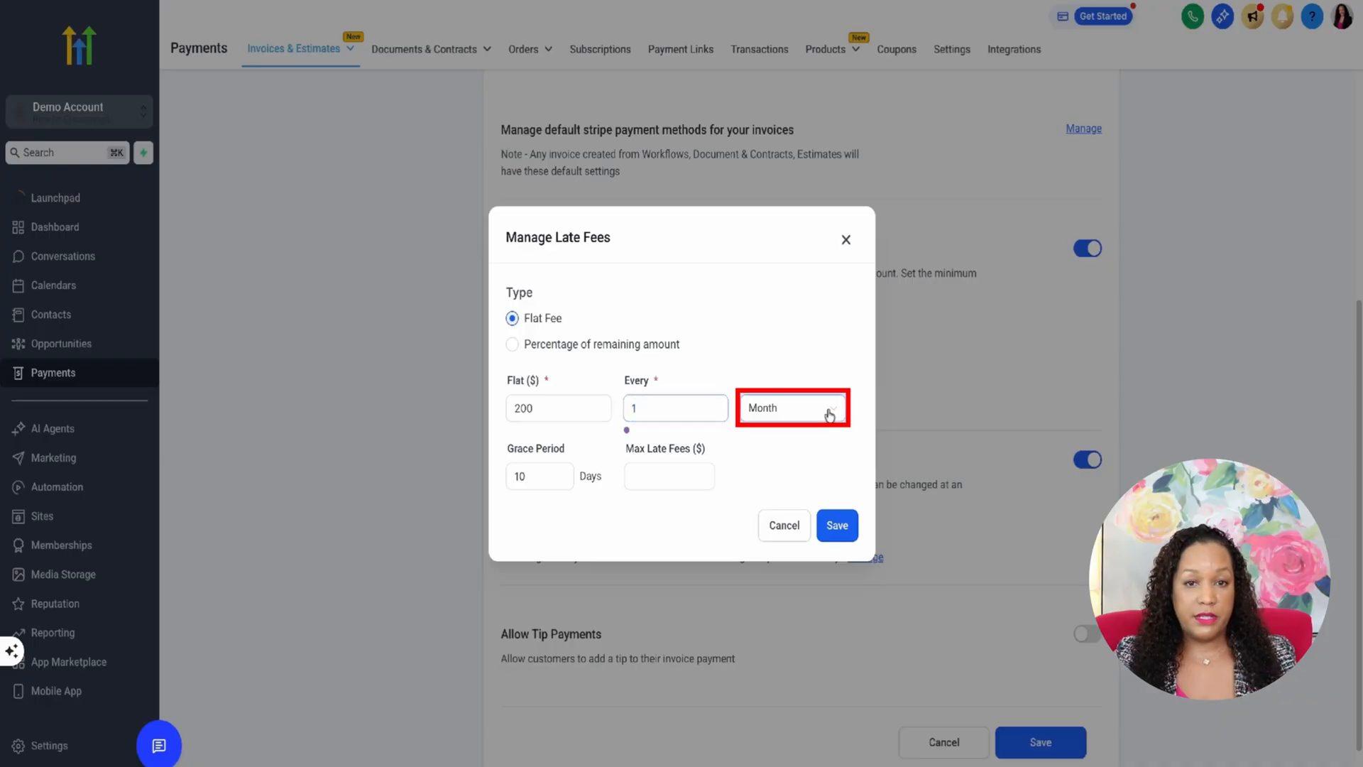
left_click(791, 448)
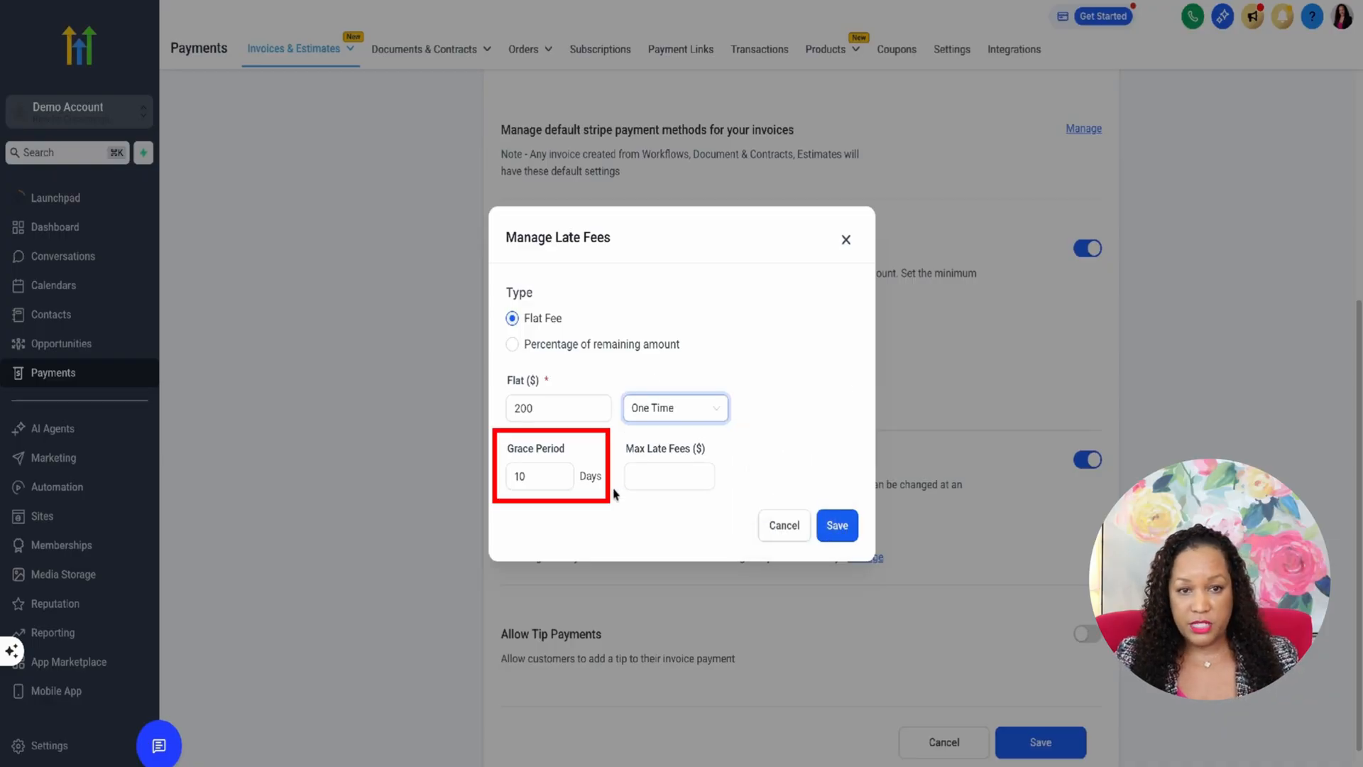
left_click(553, 481)
double_click(554, 481)
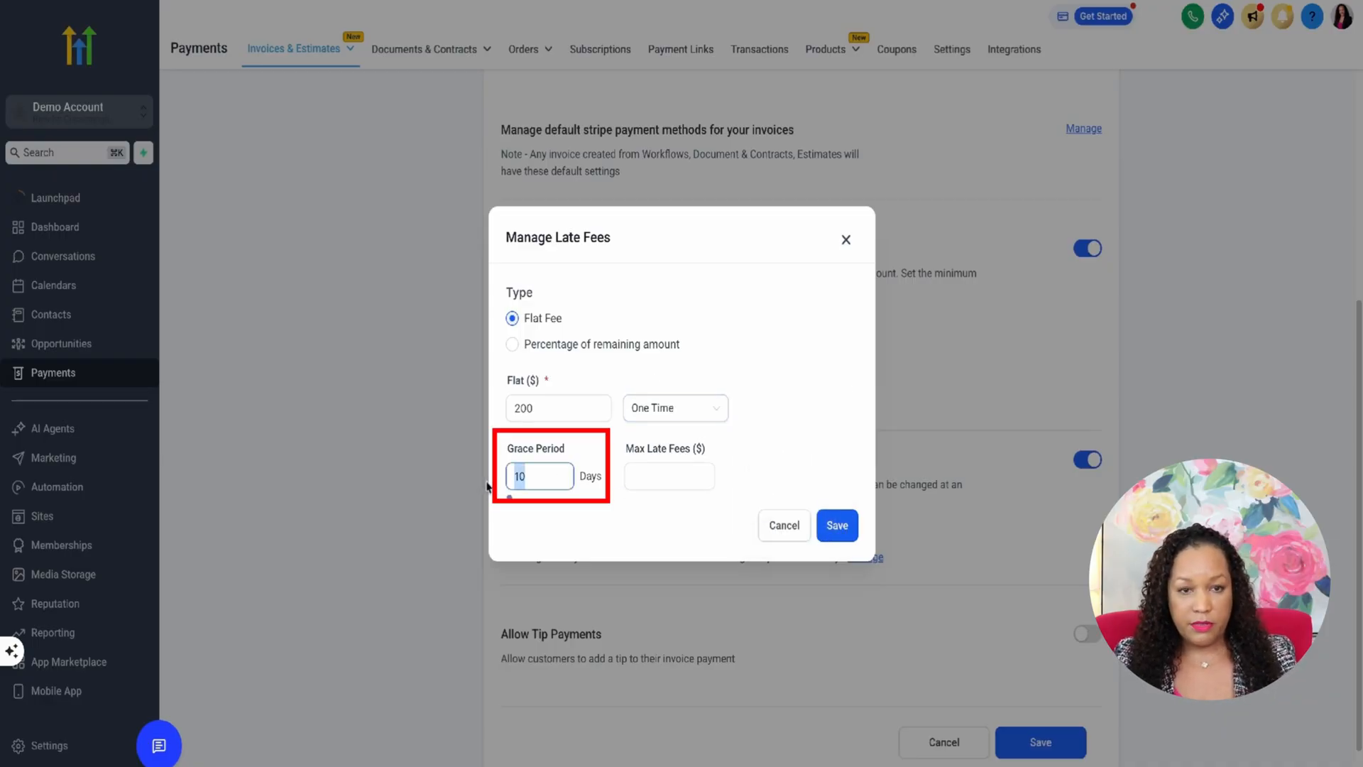
type("7")
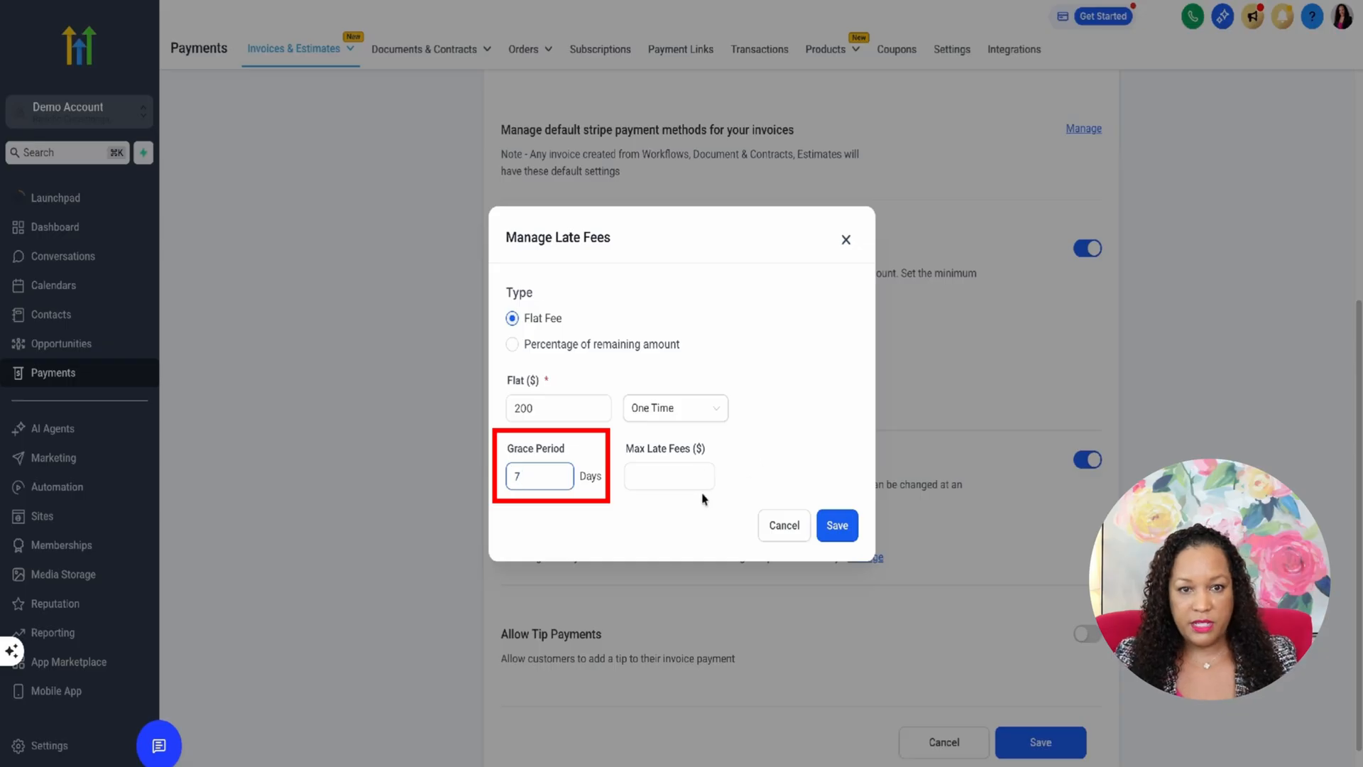
Step: Leave the maximum late fee empty and save the late fee settings
left_click(664, 472)
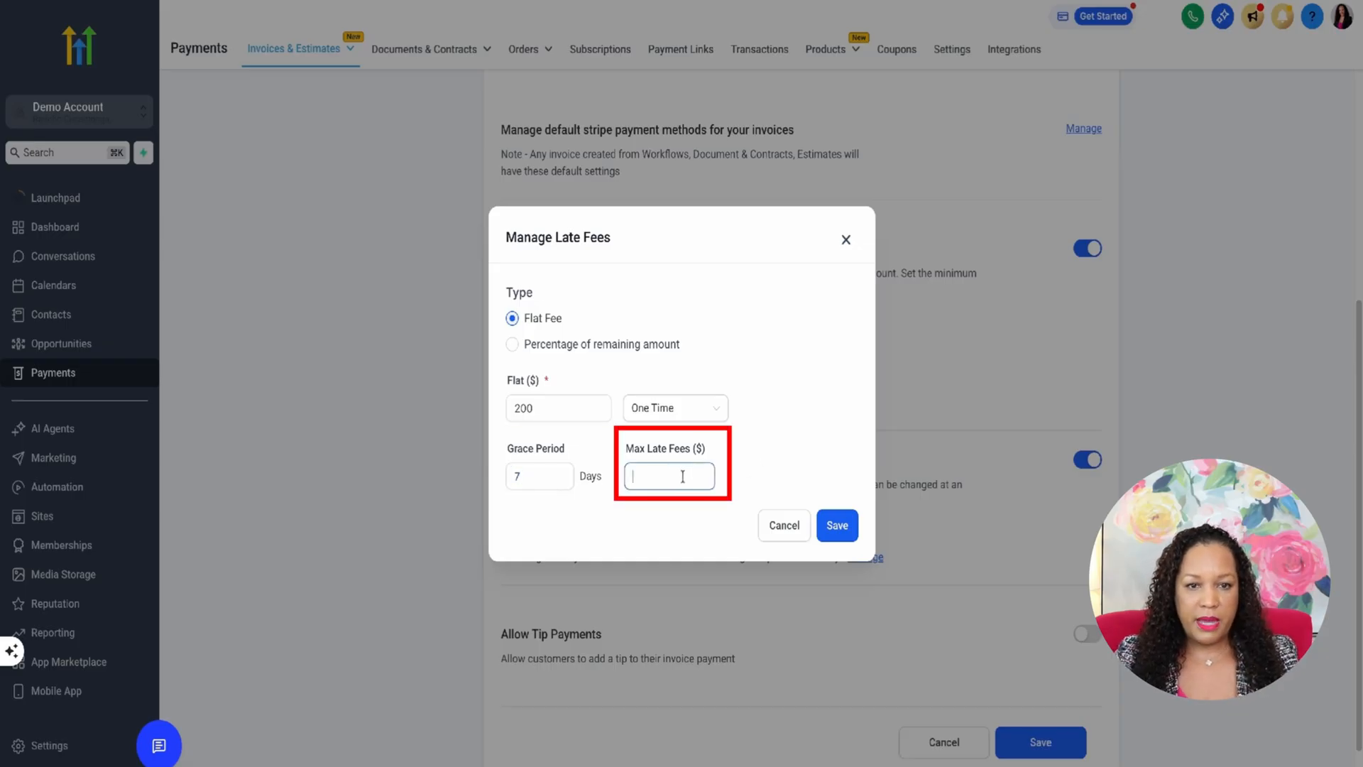
left_click(837, 525)
Step: Allow tip payments on invoices with tipping values of 15, 20, 25 percent and save the payment settings
scroll(933, 504, "down", 1)
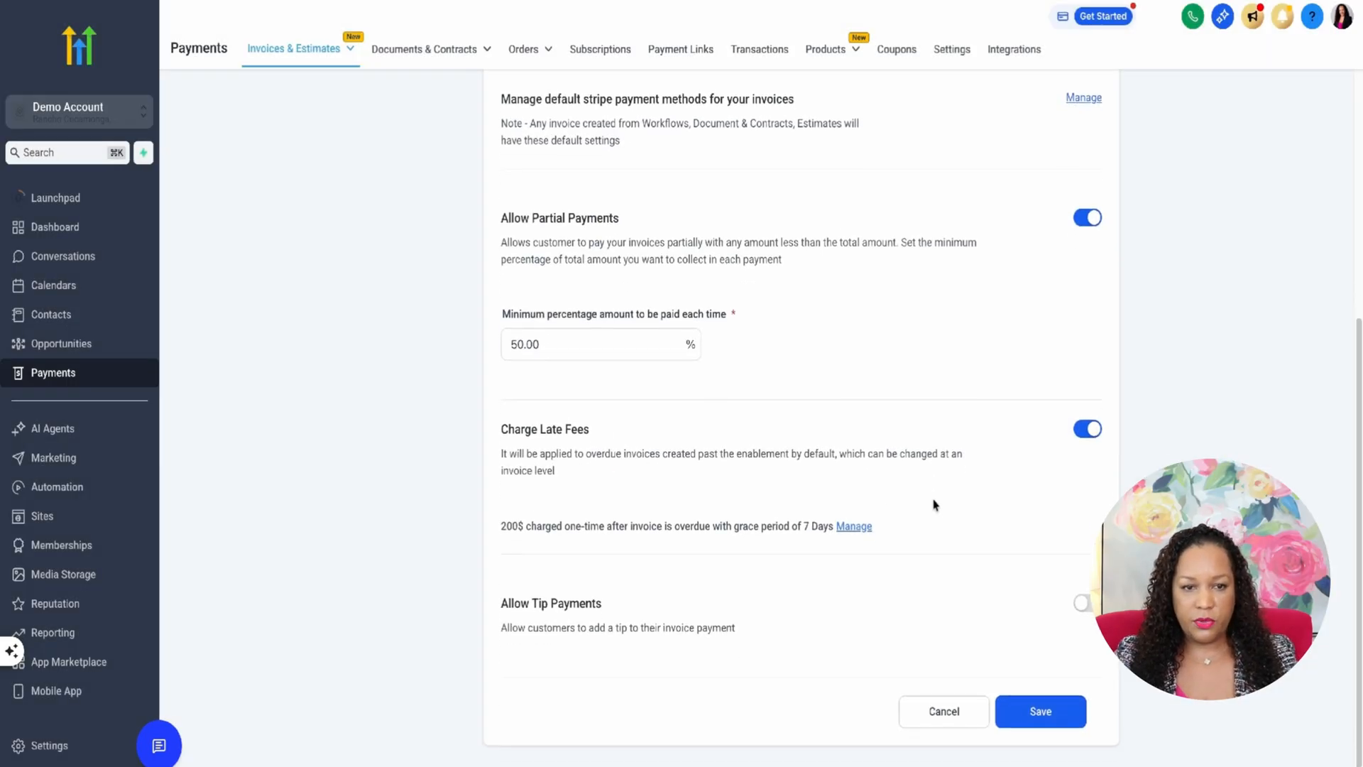
left_click(1084, 603)
scroll(781, 461, "down", 2)
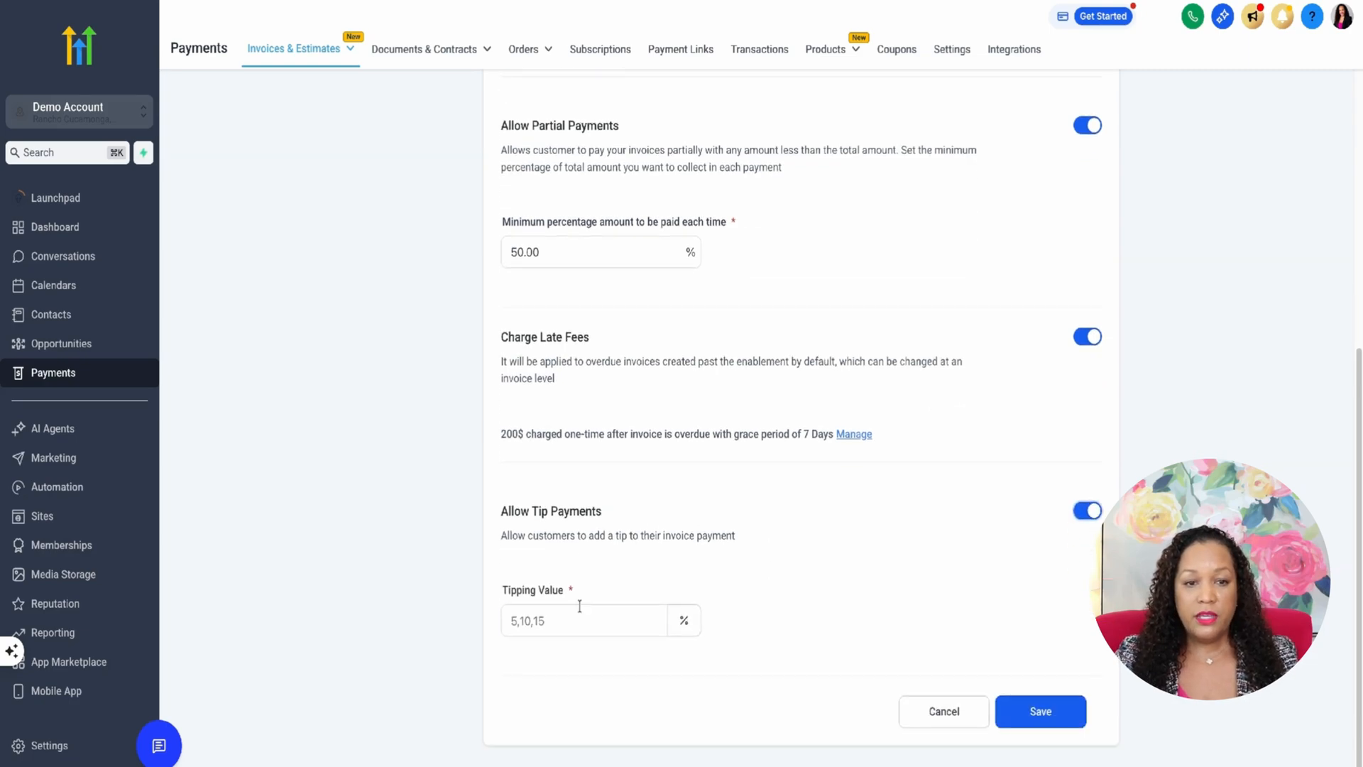
left_click(580, 612)
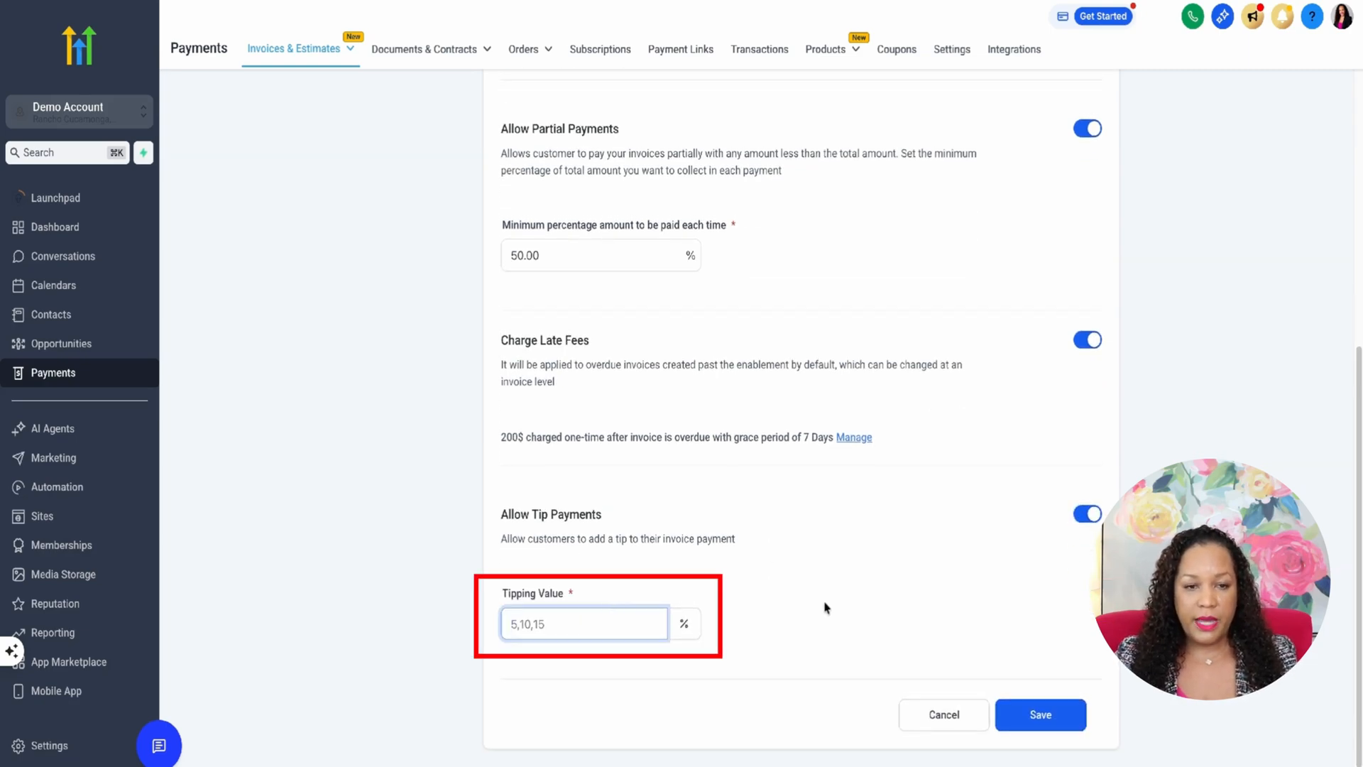
type("5,")
key("BackSpace")
key("BackSpace")
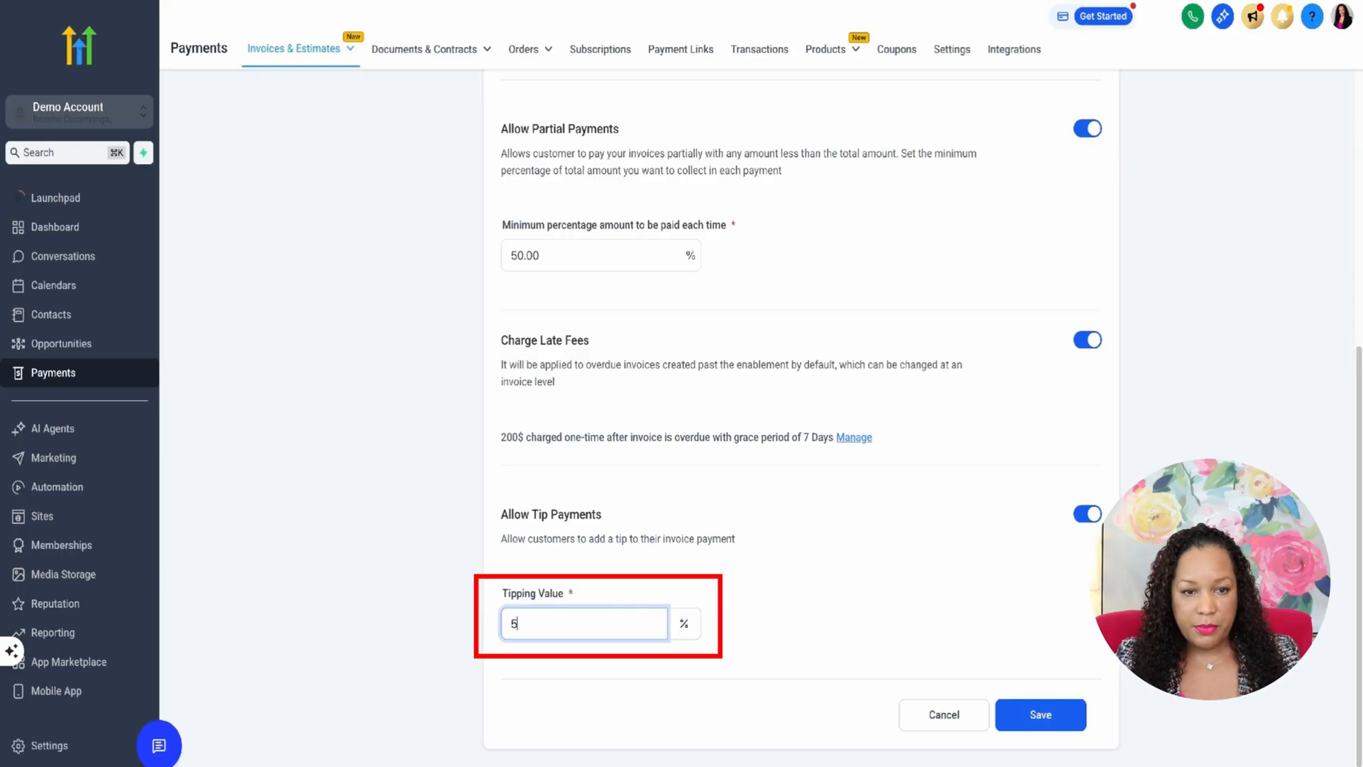
type("15, 20, 25")
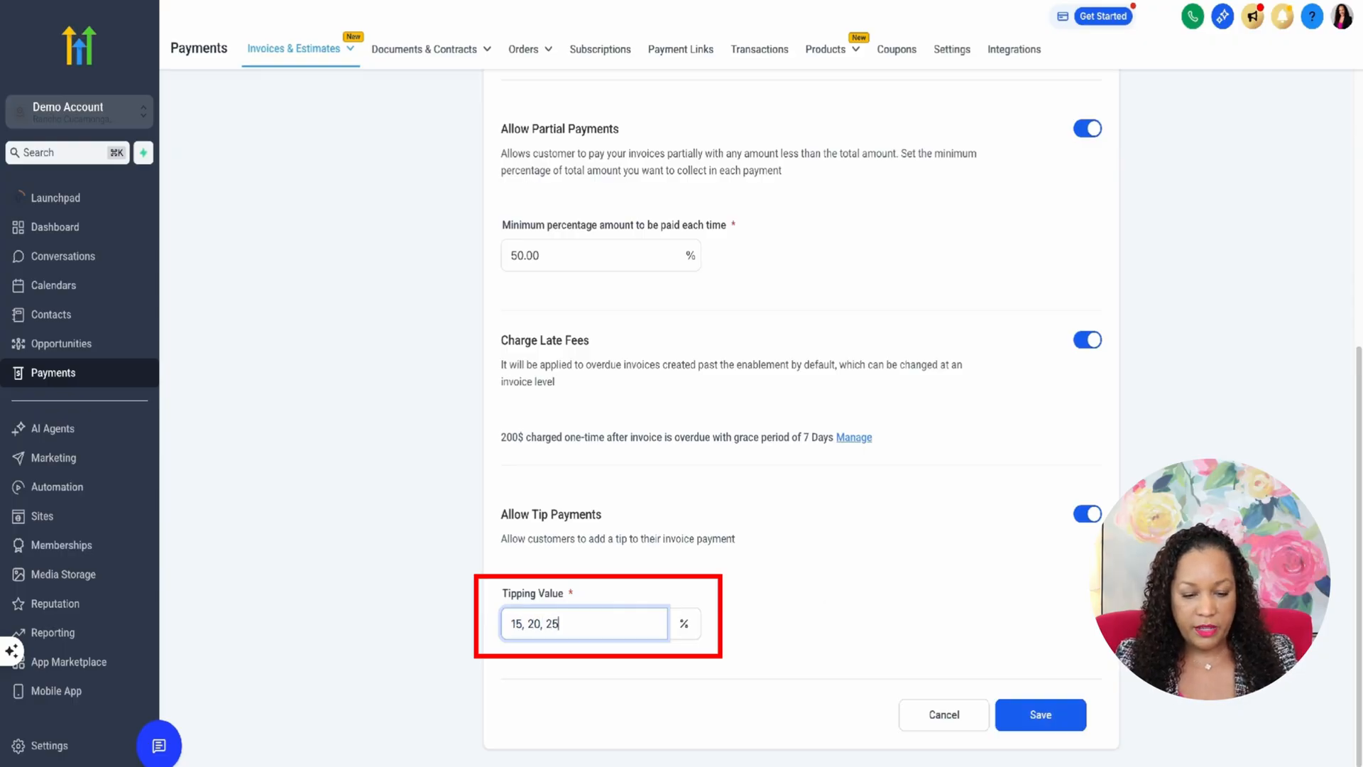
left_click(883, 615)
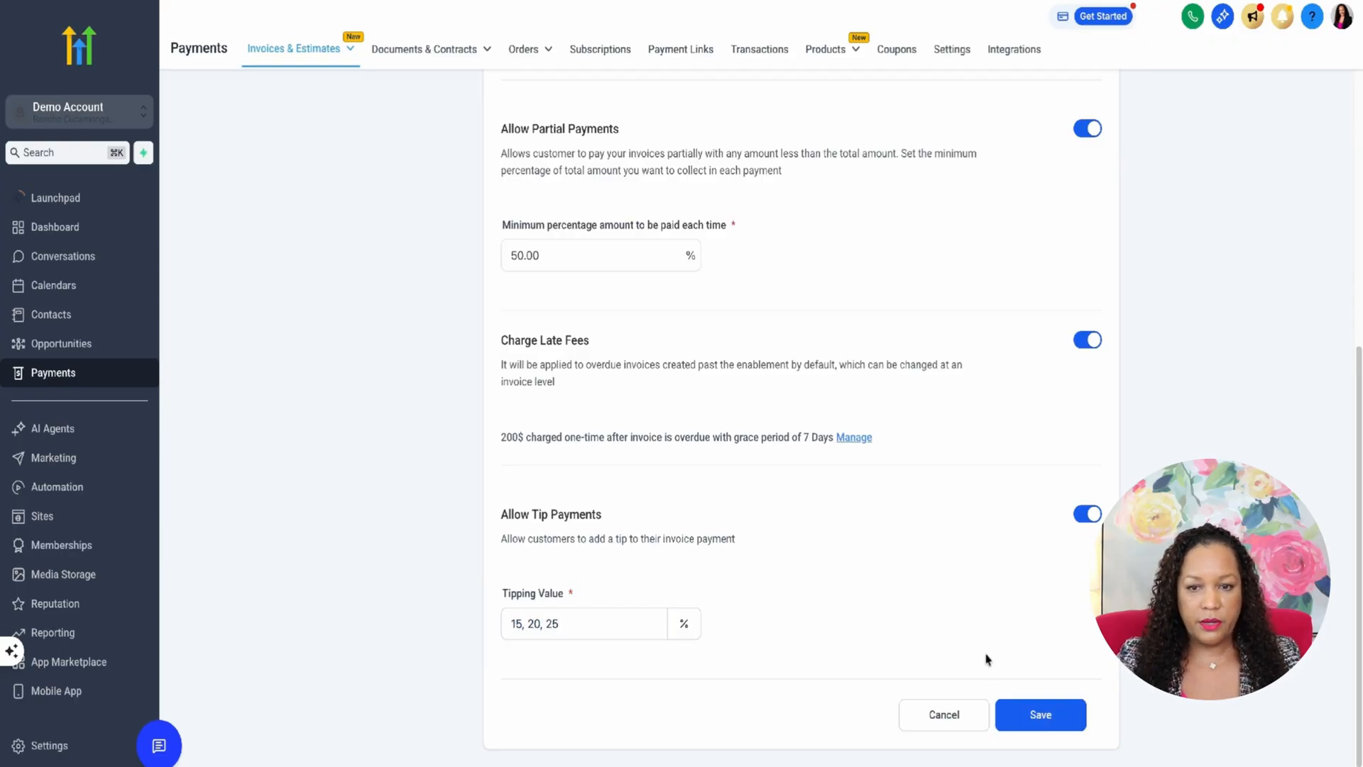
left_click(1024, 714)
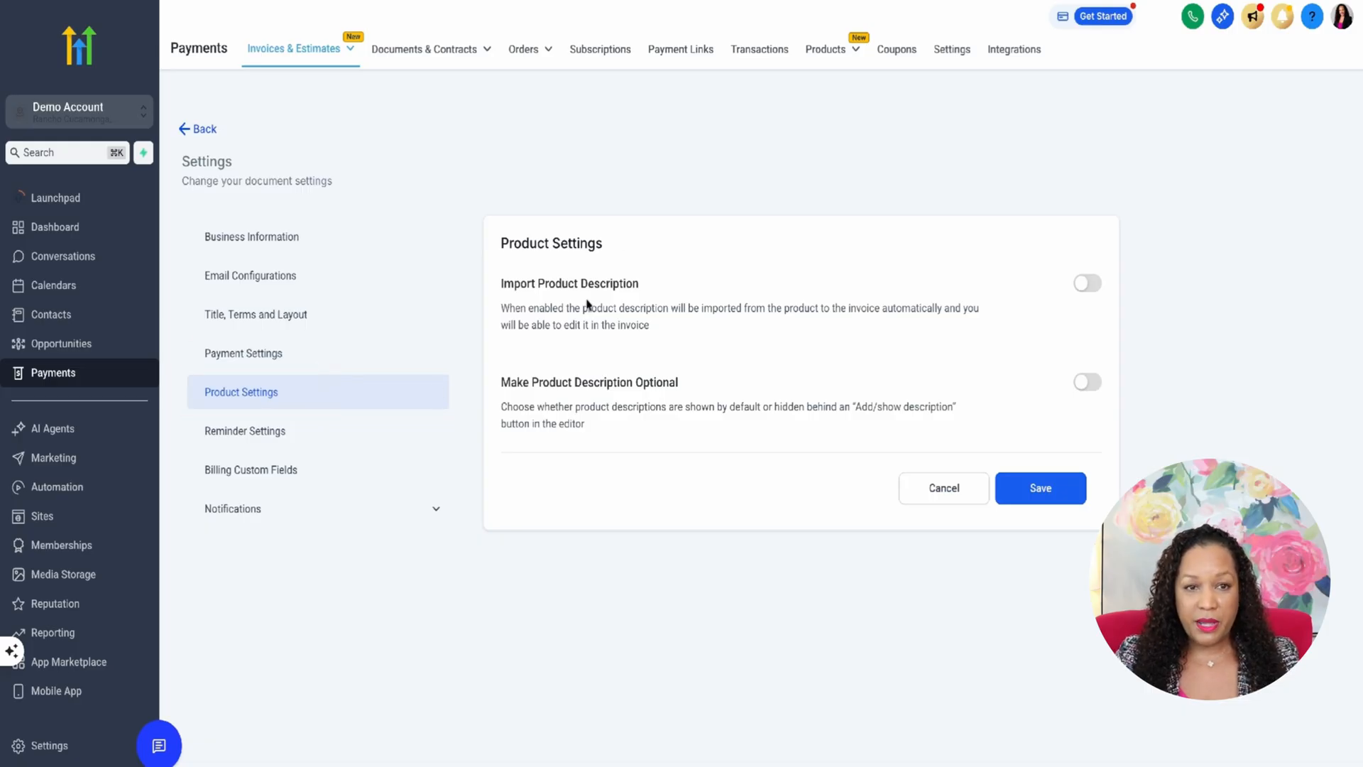
Step: Enable Import Product Description and Make Product Description Optional in the product settings and save them
left_click(1100, 284)
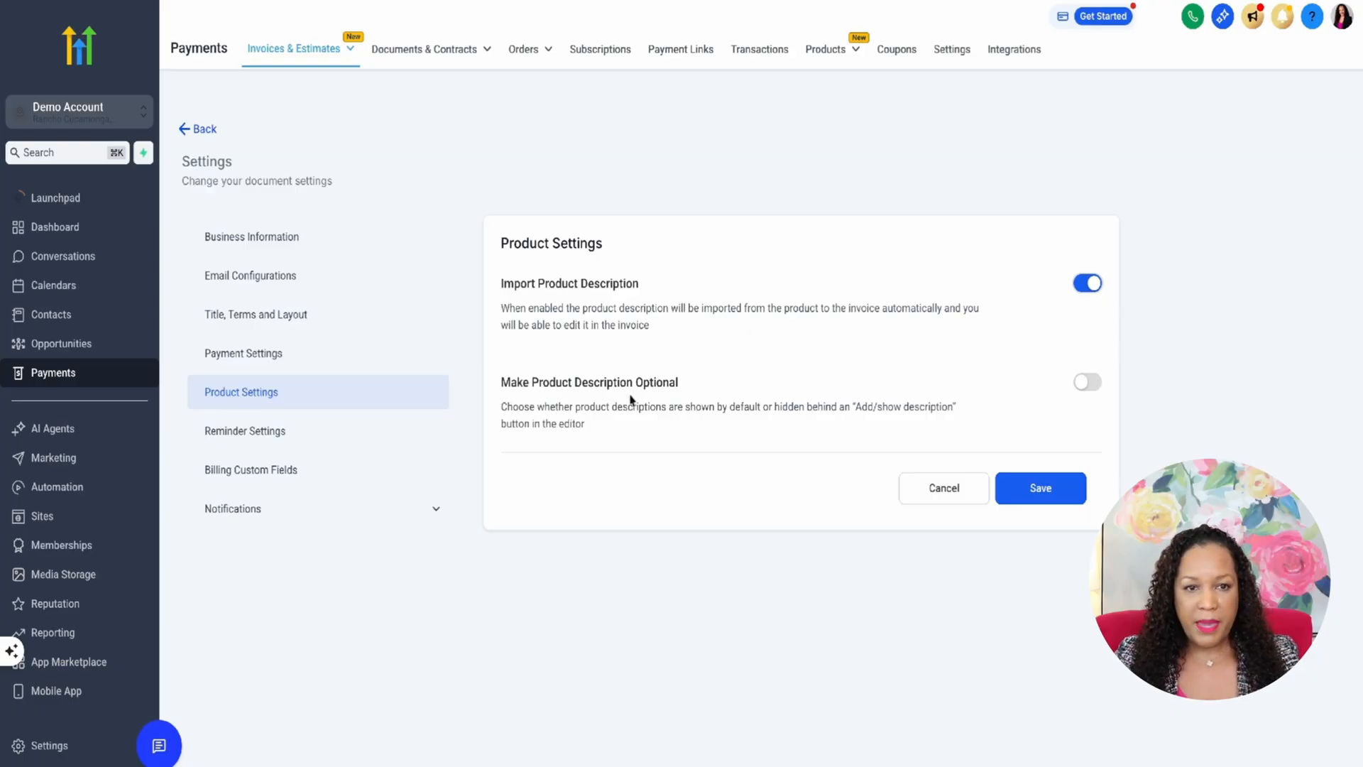
left_click(1100, 387)
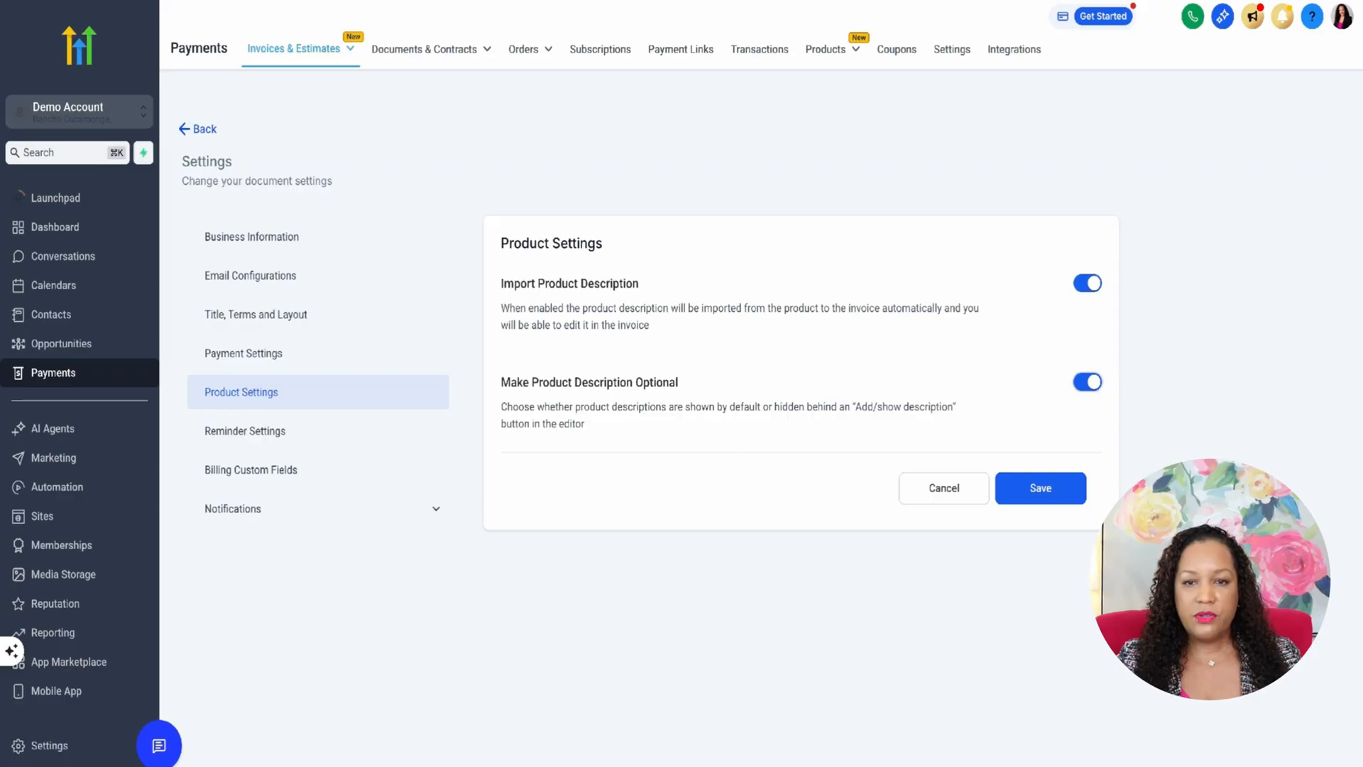
left_click(1052, 498)
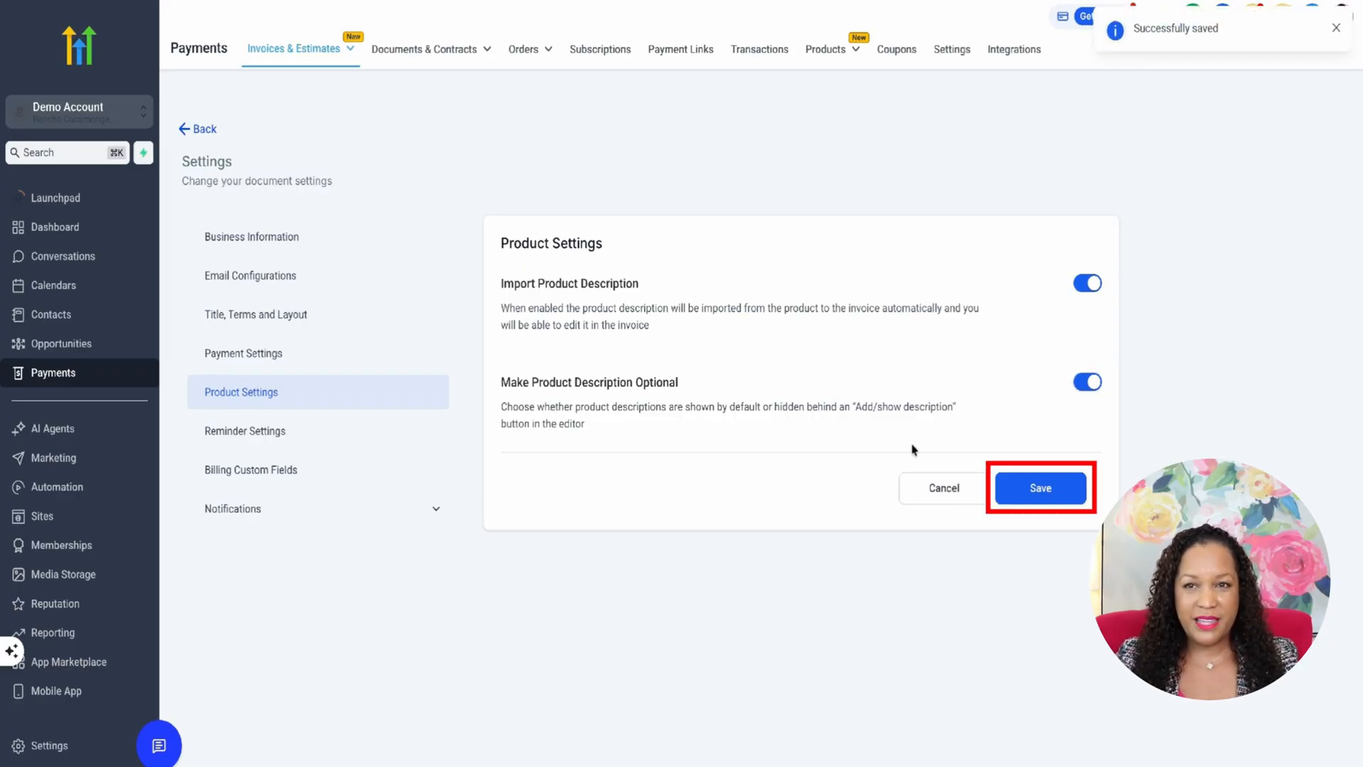
Step: Add "How would you rate us?" as the second billing custom field and save the billing custom fields
left_click(267, 438)
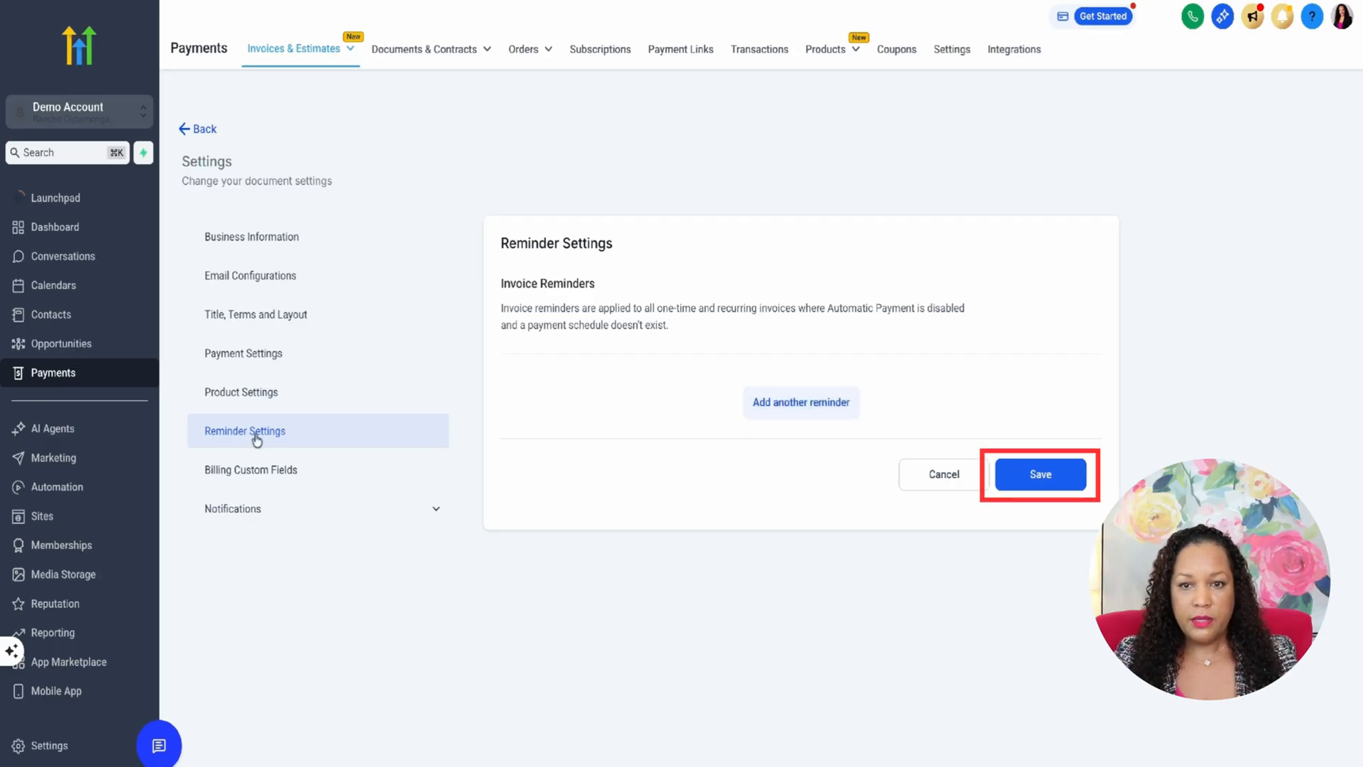
left_click(238, 472)
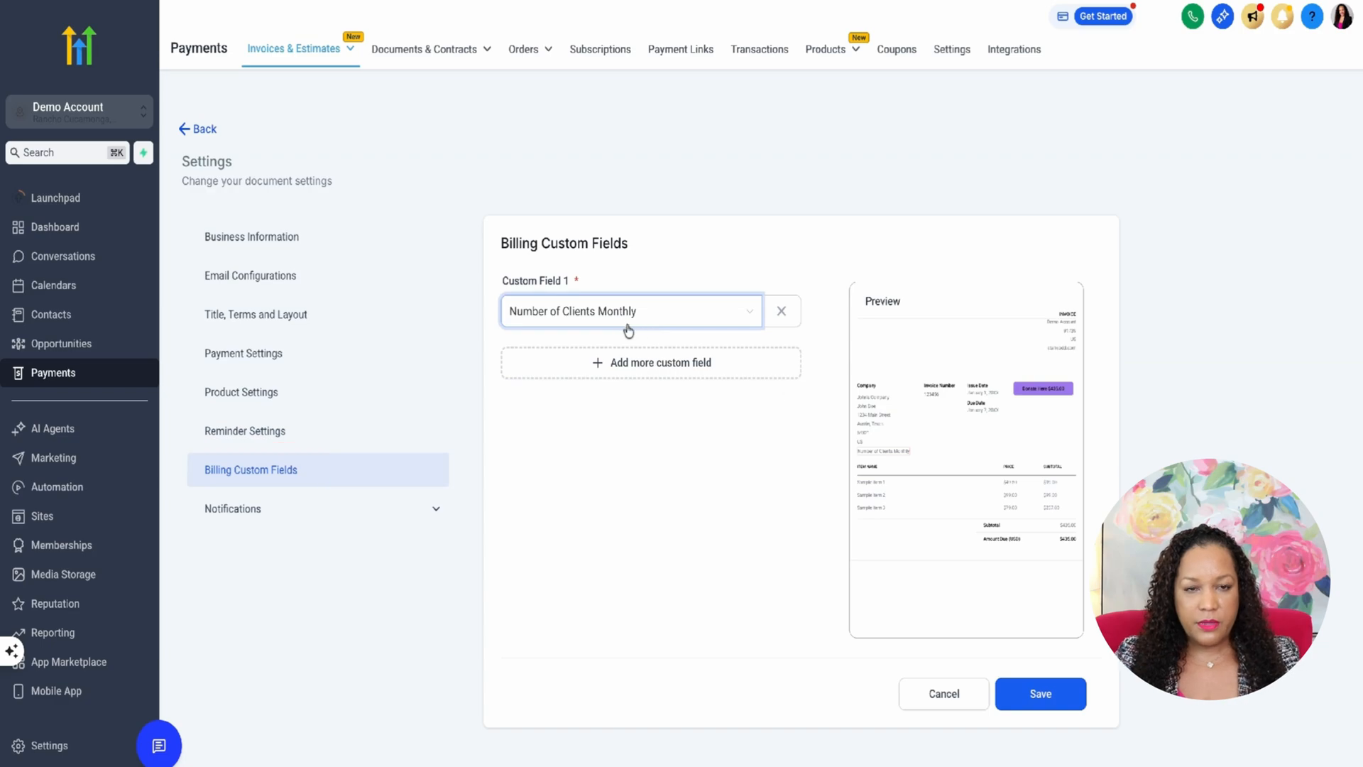
left_click(614, 365)
left_click(593, 384)
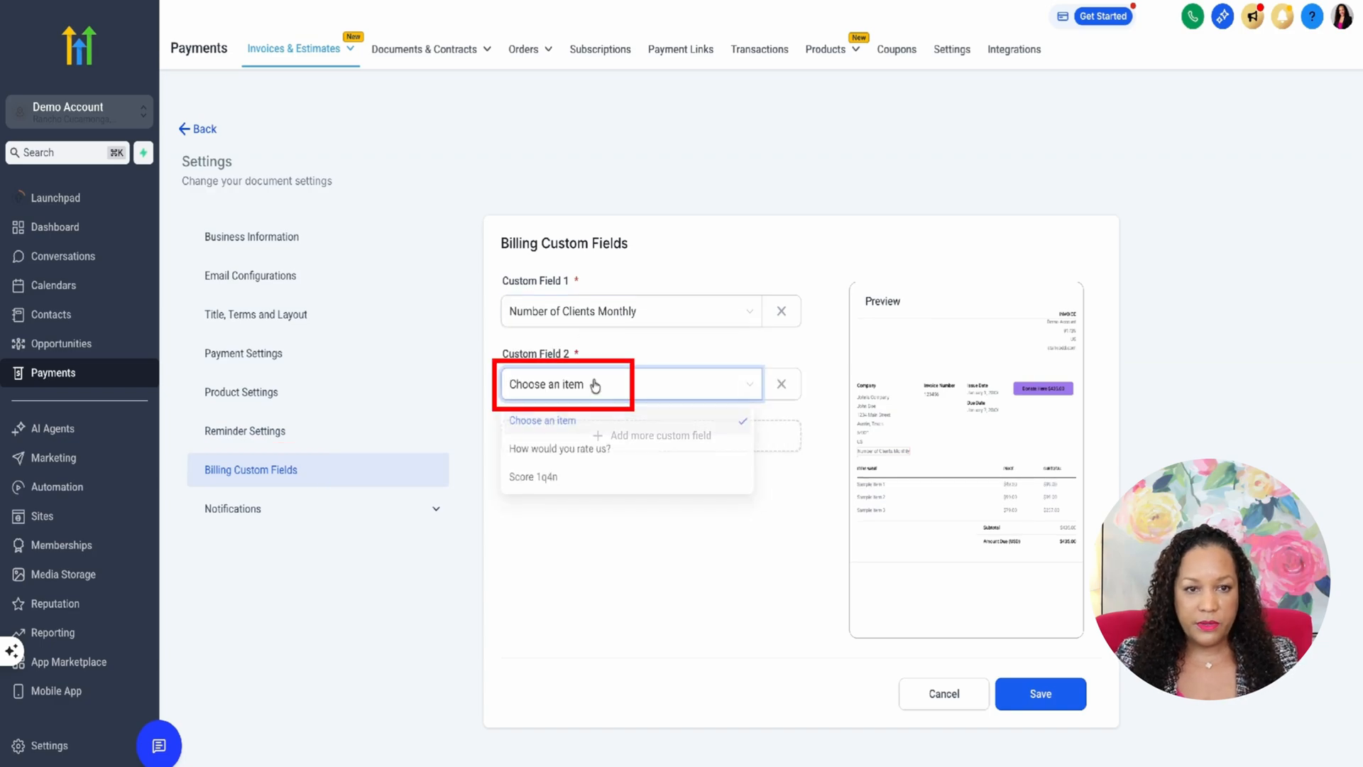
left_click(583, 447)
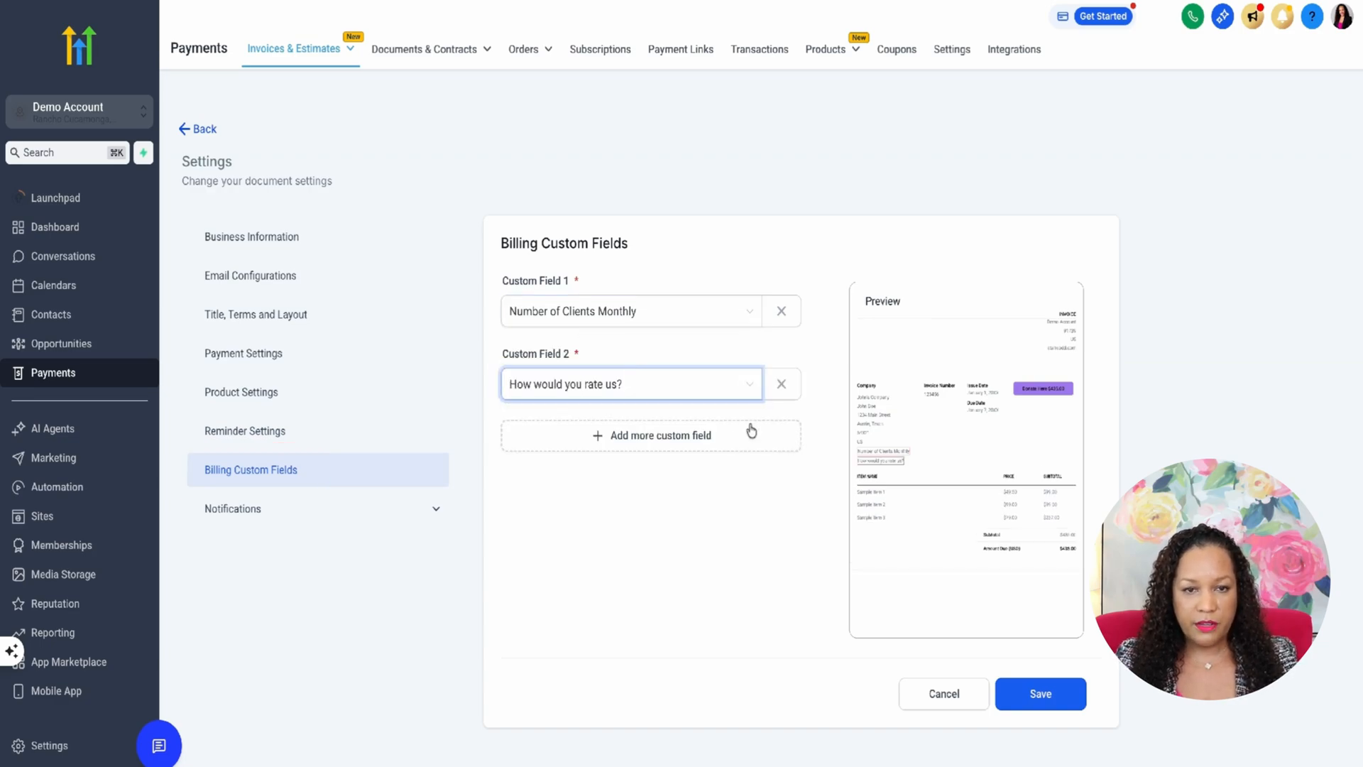
left_click(1047, 694)
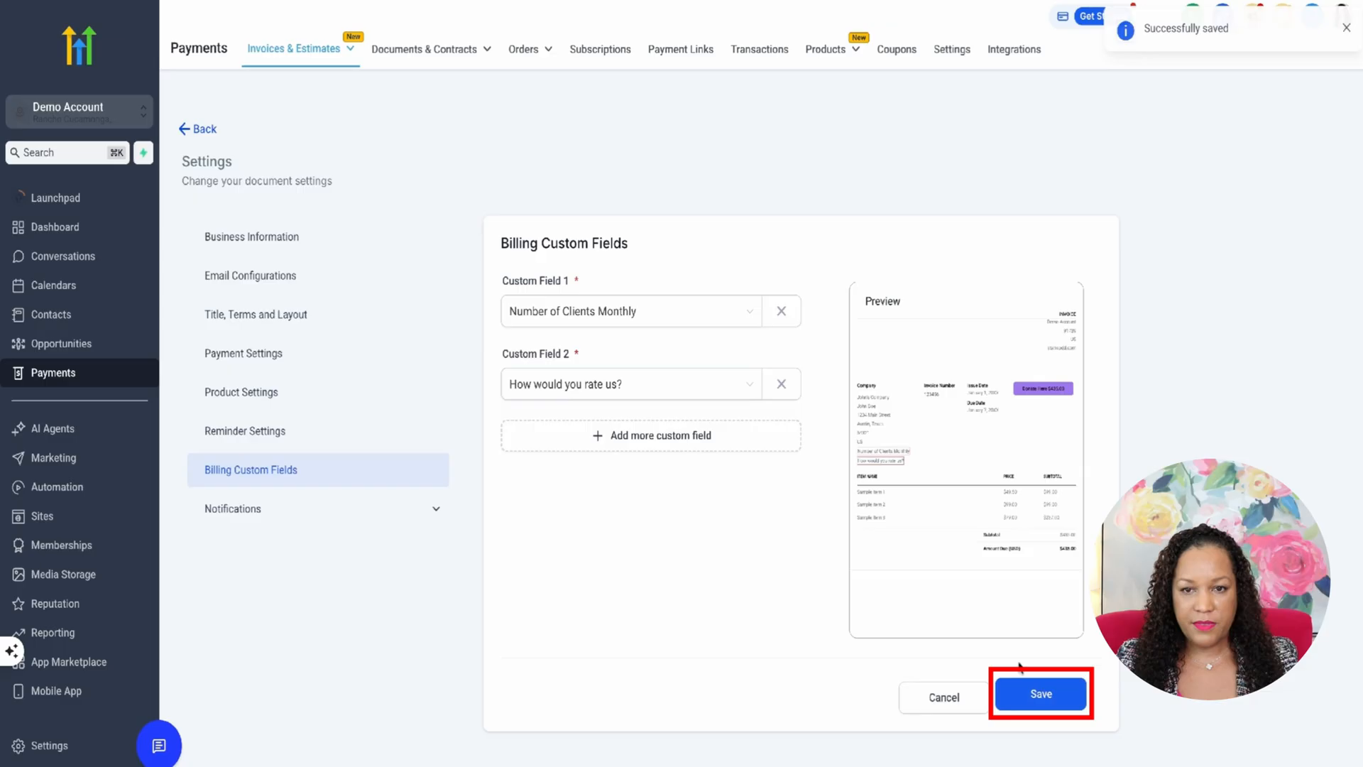
Step: Open the customer notification settings and preview the default Invoice received email template, closing it without saving
left_click(265, 511)
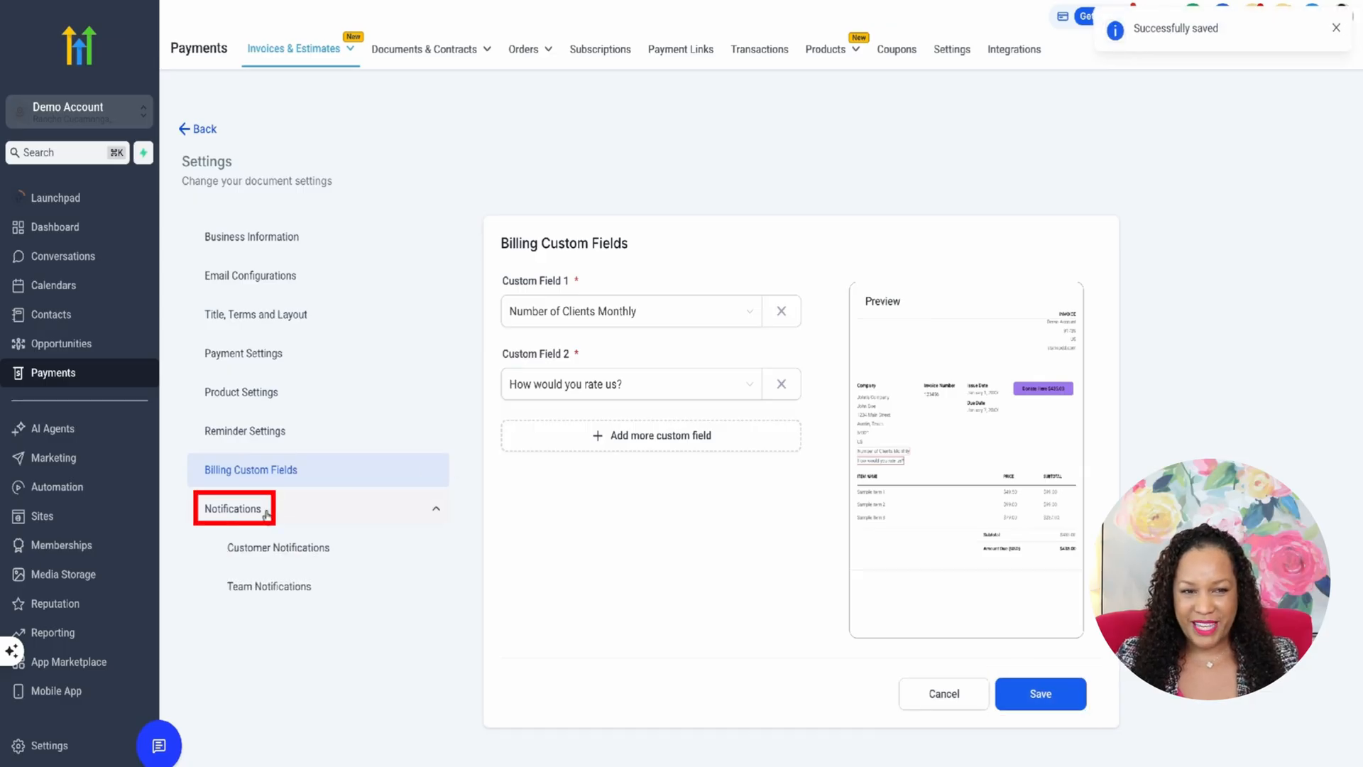
left_click(286, 549)
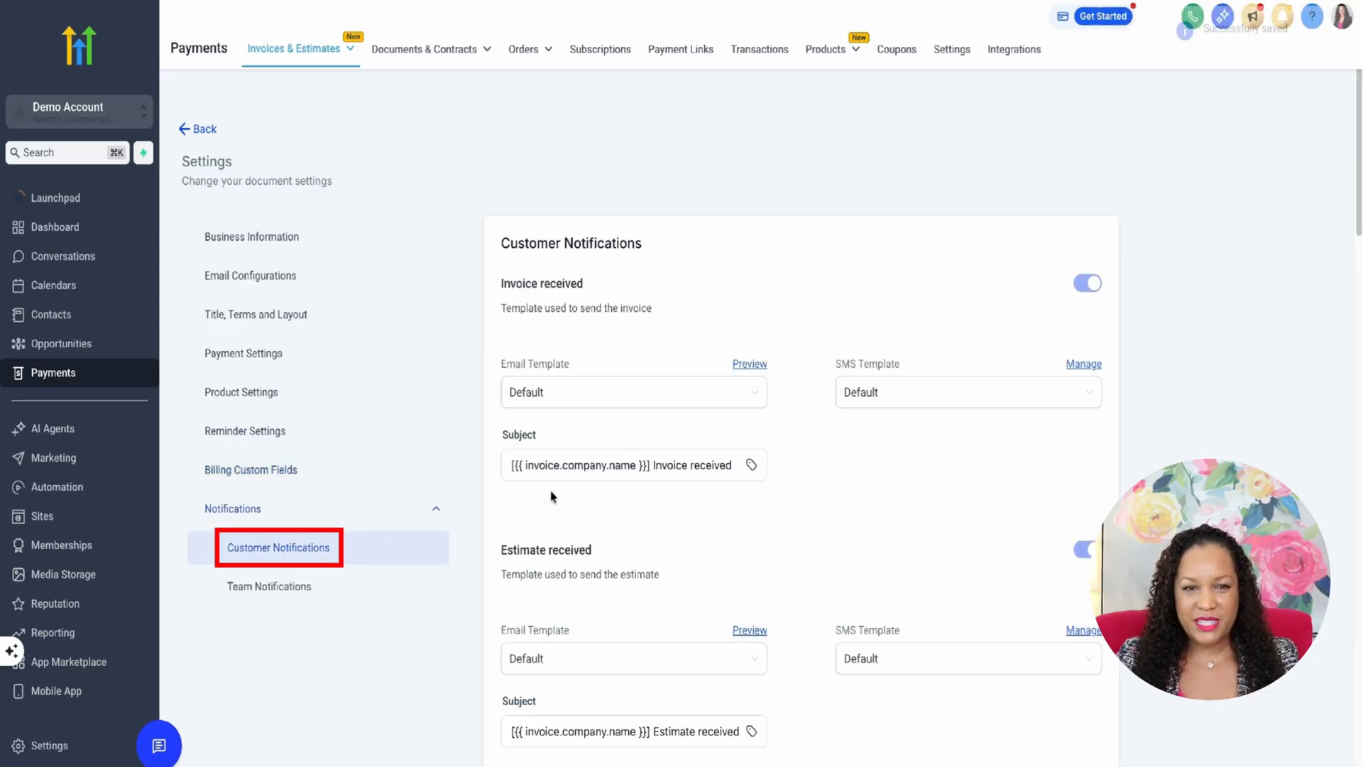
scroll(553, 496, "down", 2)
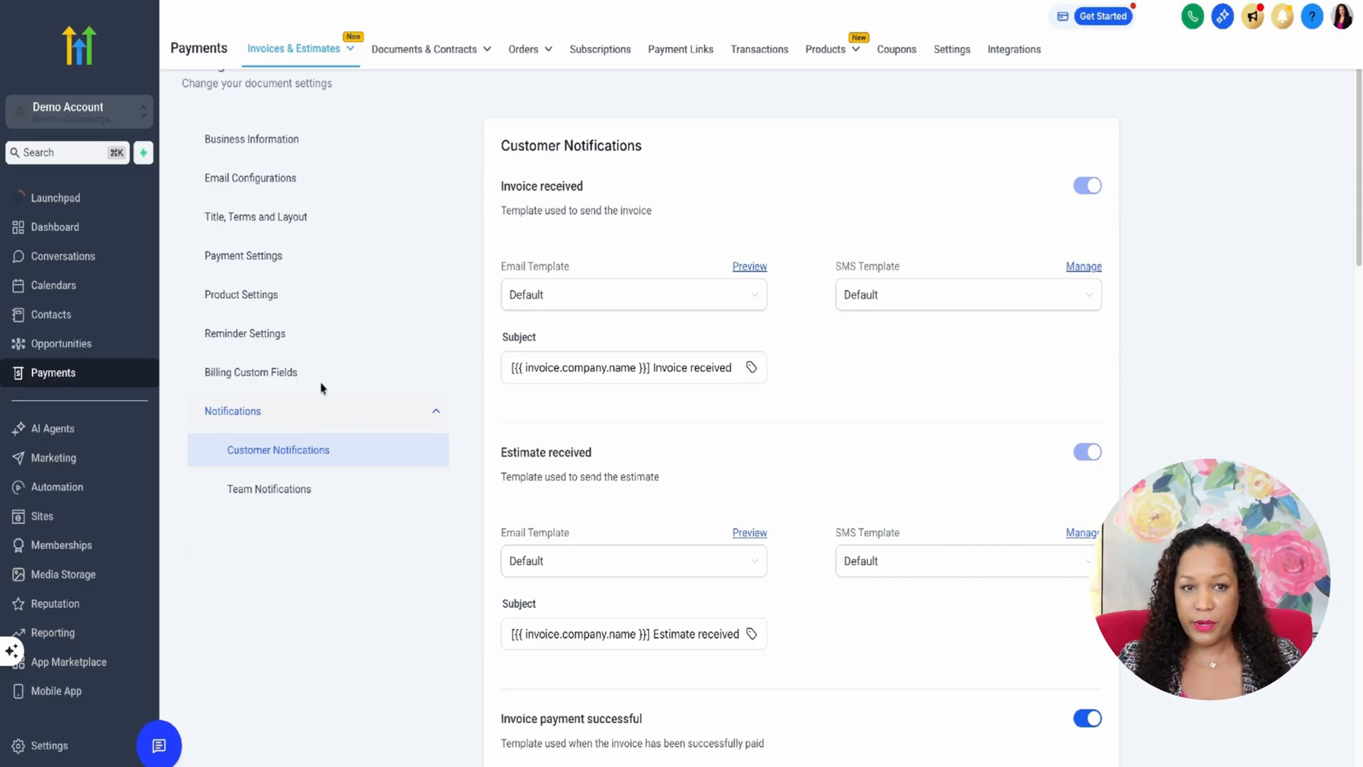
left_click(739, 274)
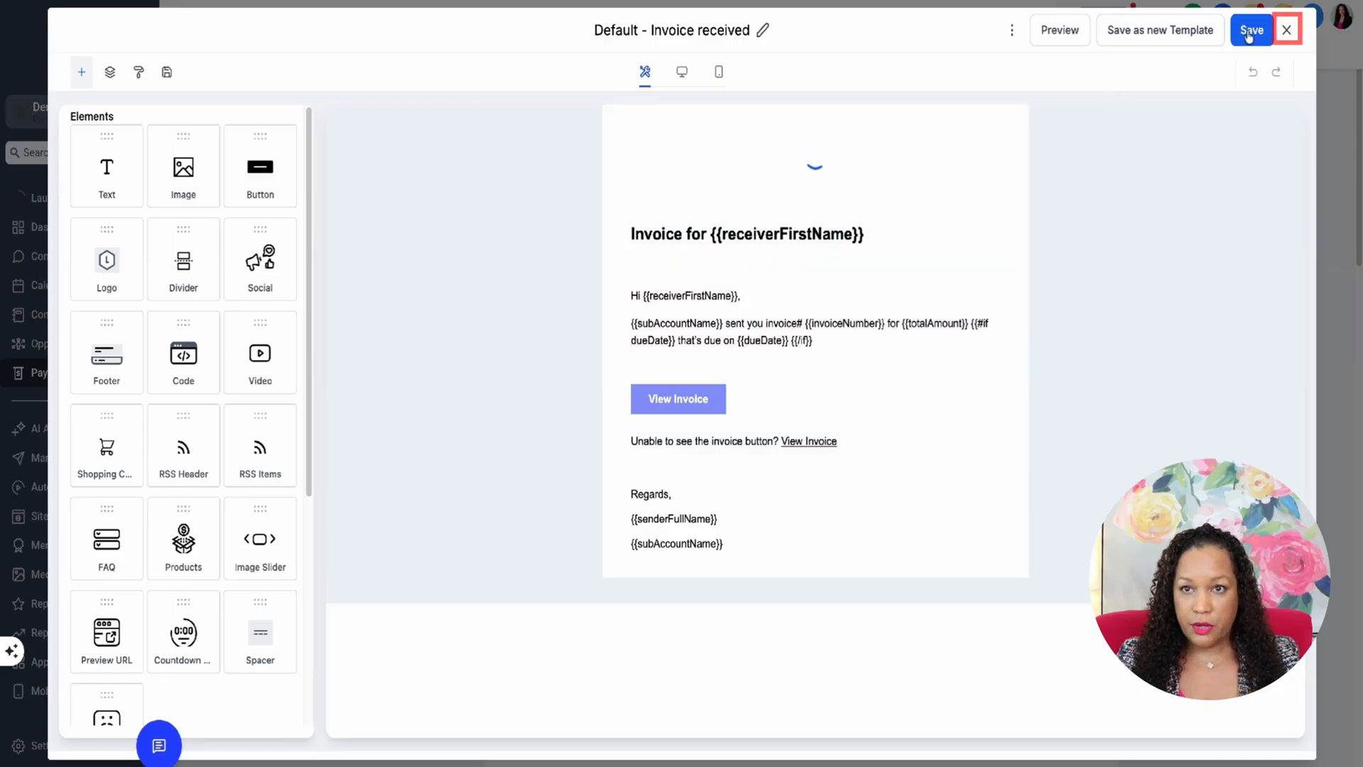
left_click(1286, 30)
Step: Review the email template choices, SMS template choices and subject line of the Invoice received notification
left_click(753, 294)
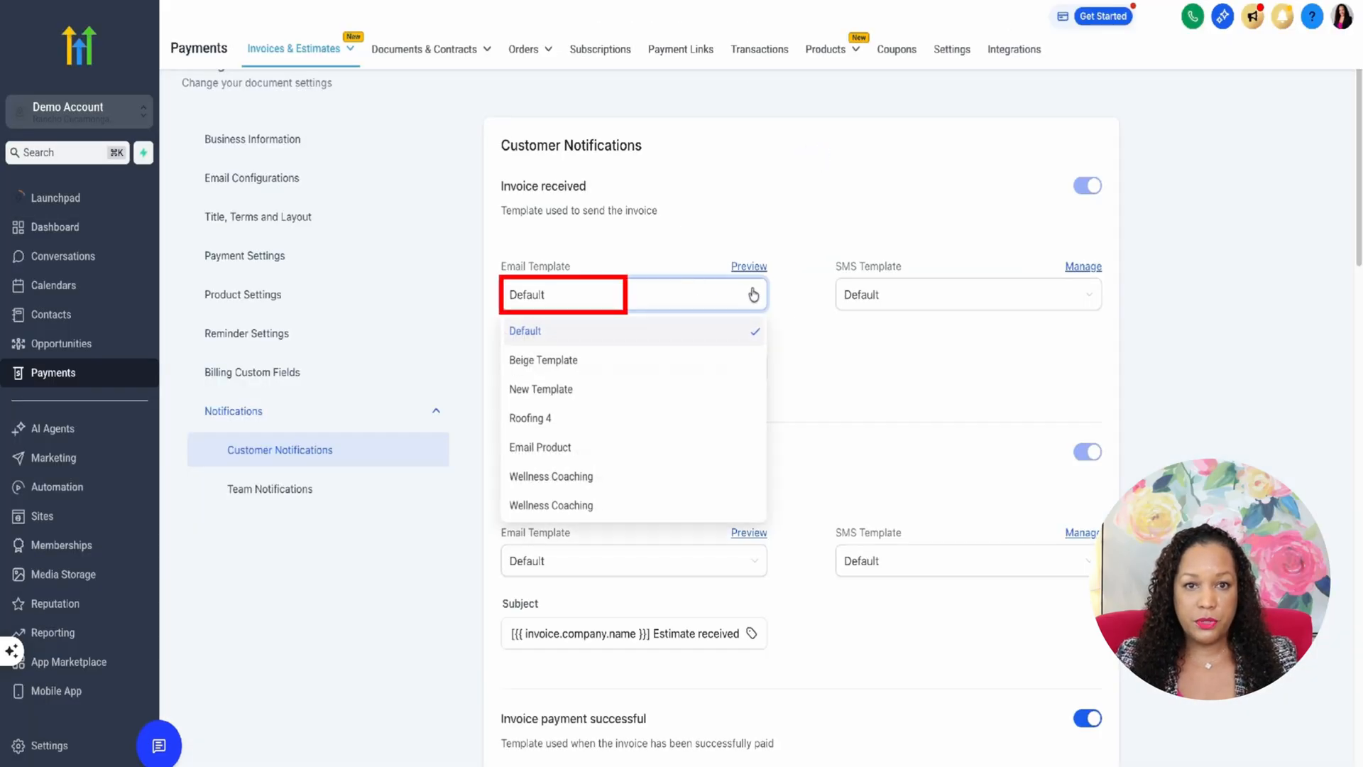
left_click(780, 342)
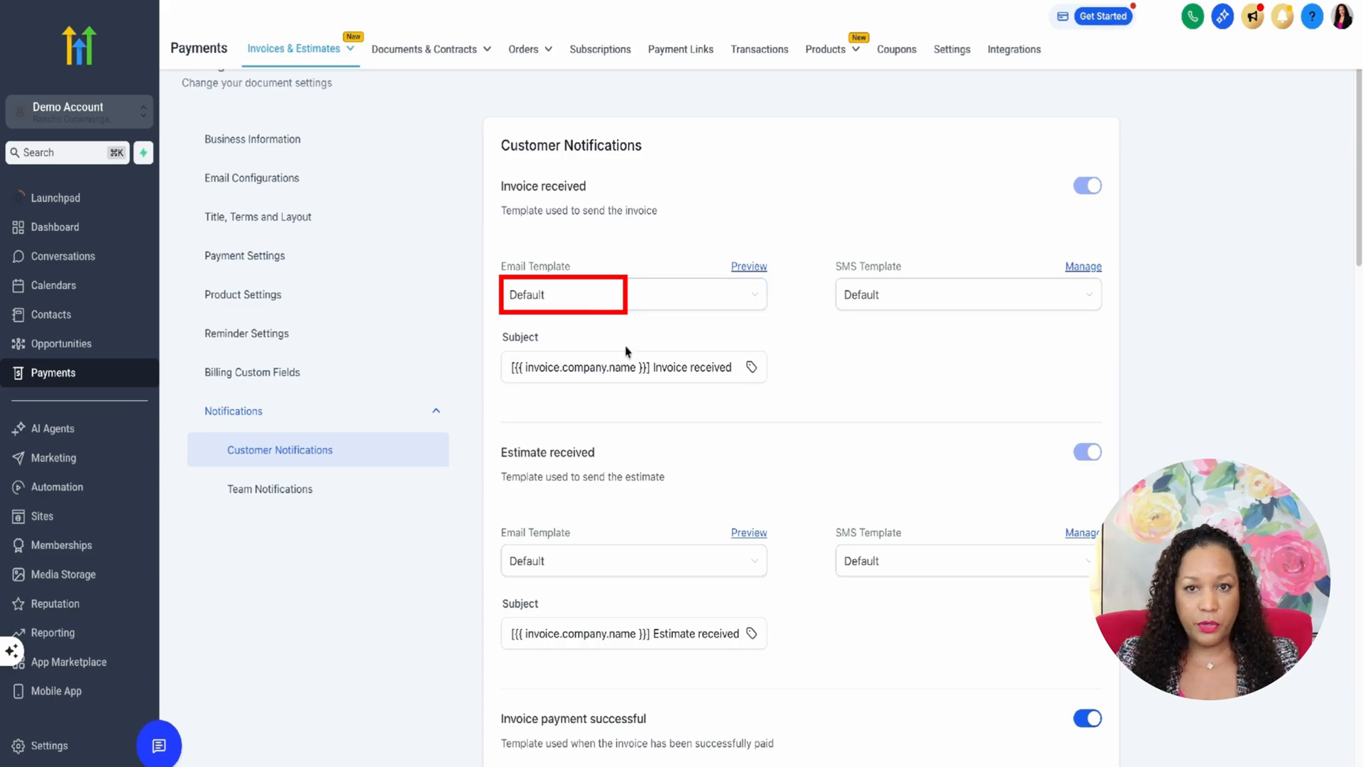
left_click(1061, 308)
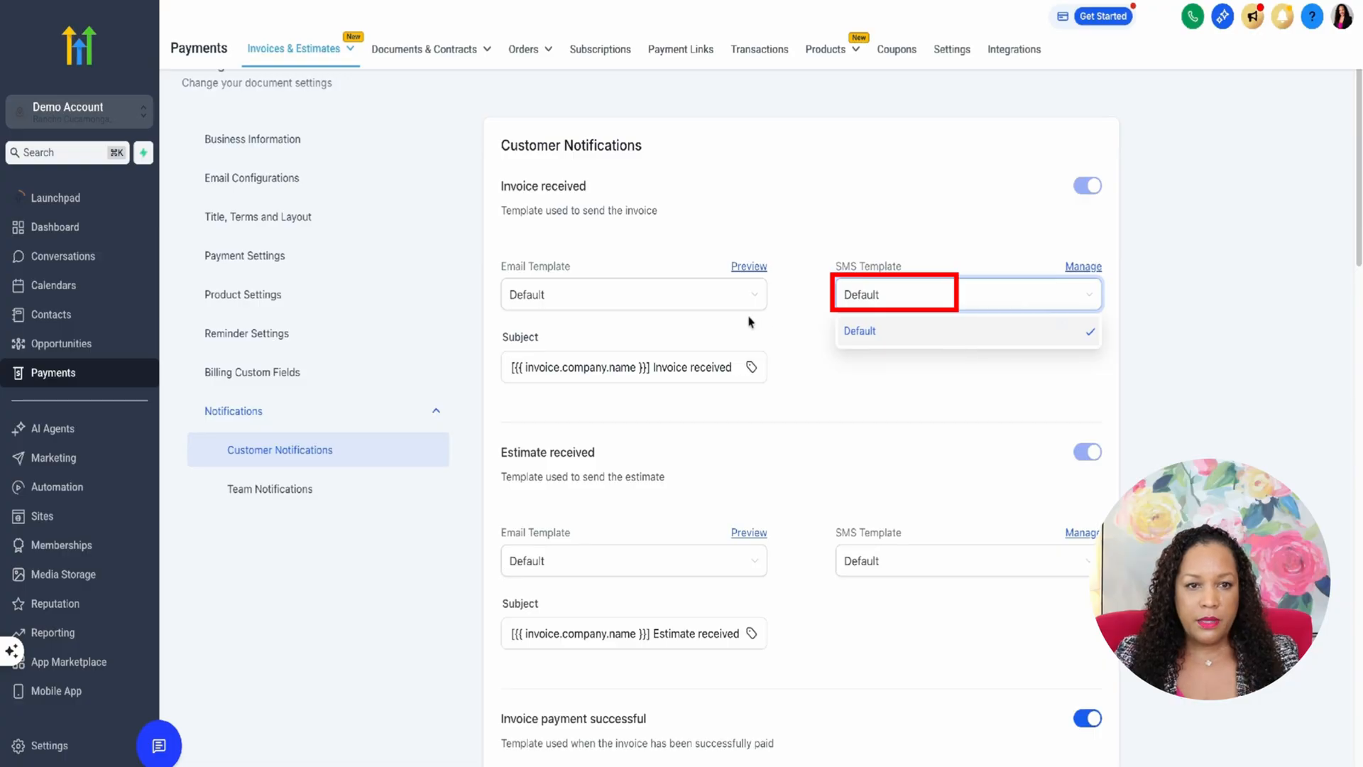
left_click(442, 355)
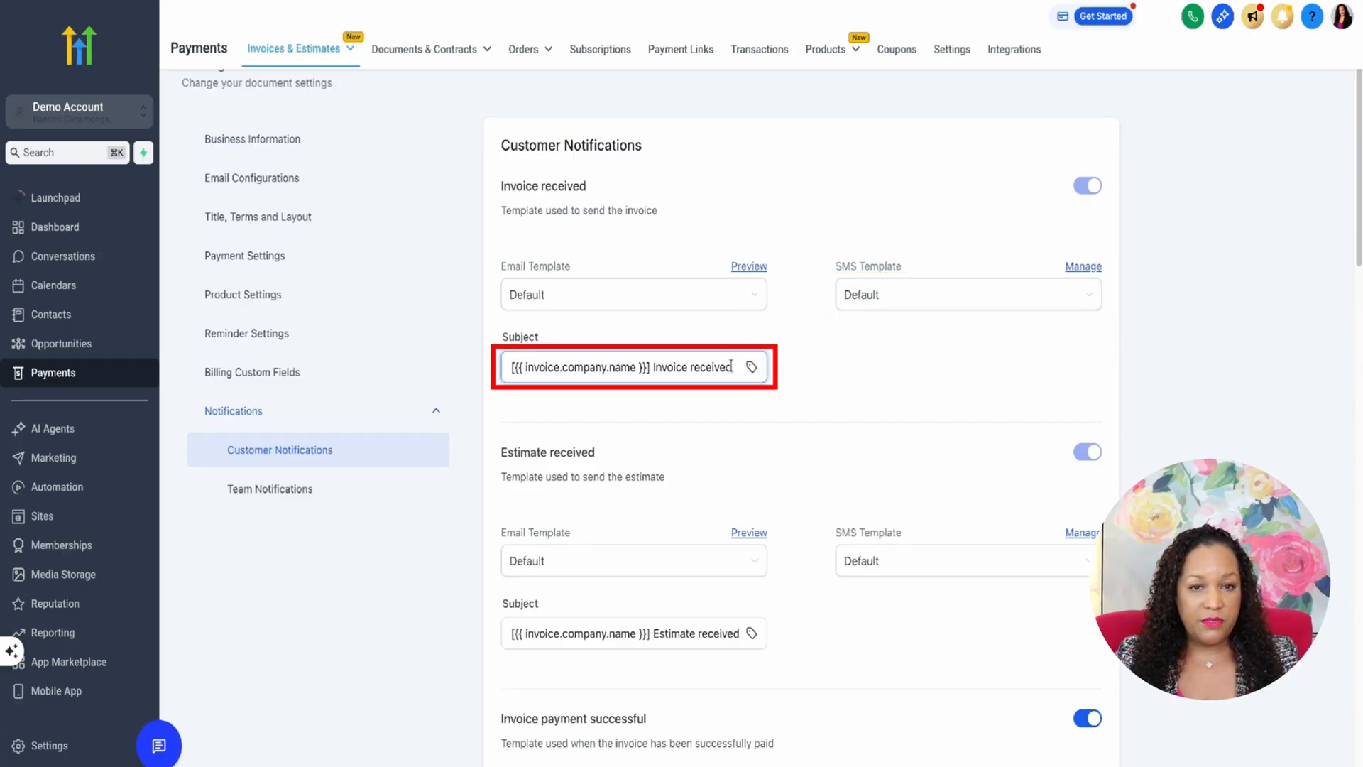
left_click_drag(734, 367, 651, 367)
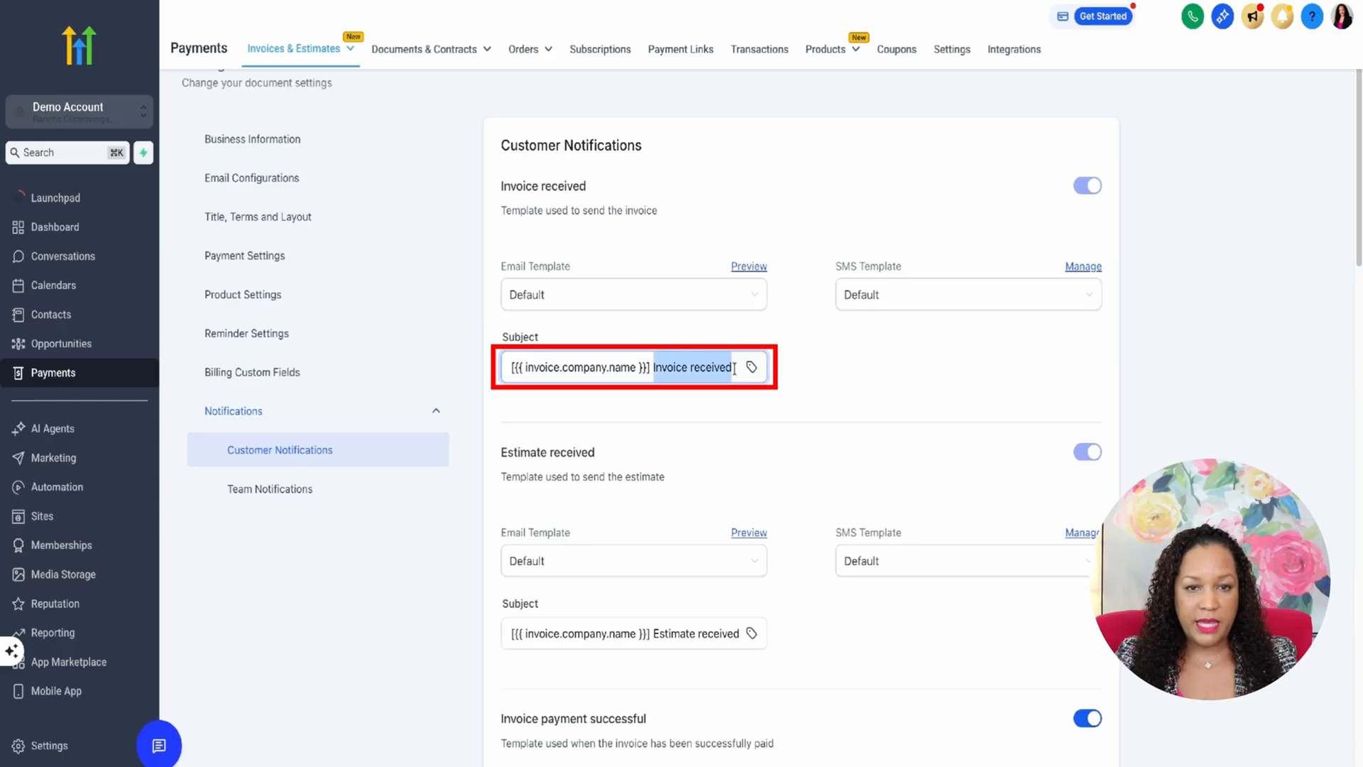
left_click(847, 387)
scroll(846, 387, "down", 3)
scroll(845, 386, "up", 4)
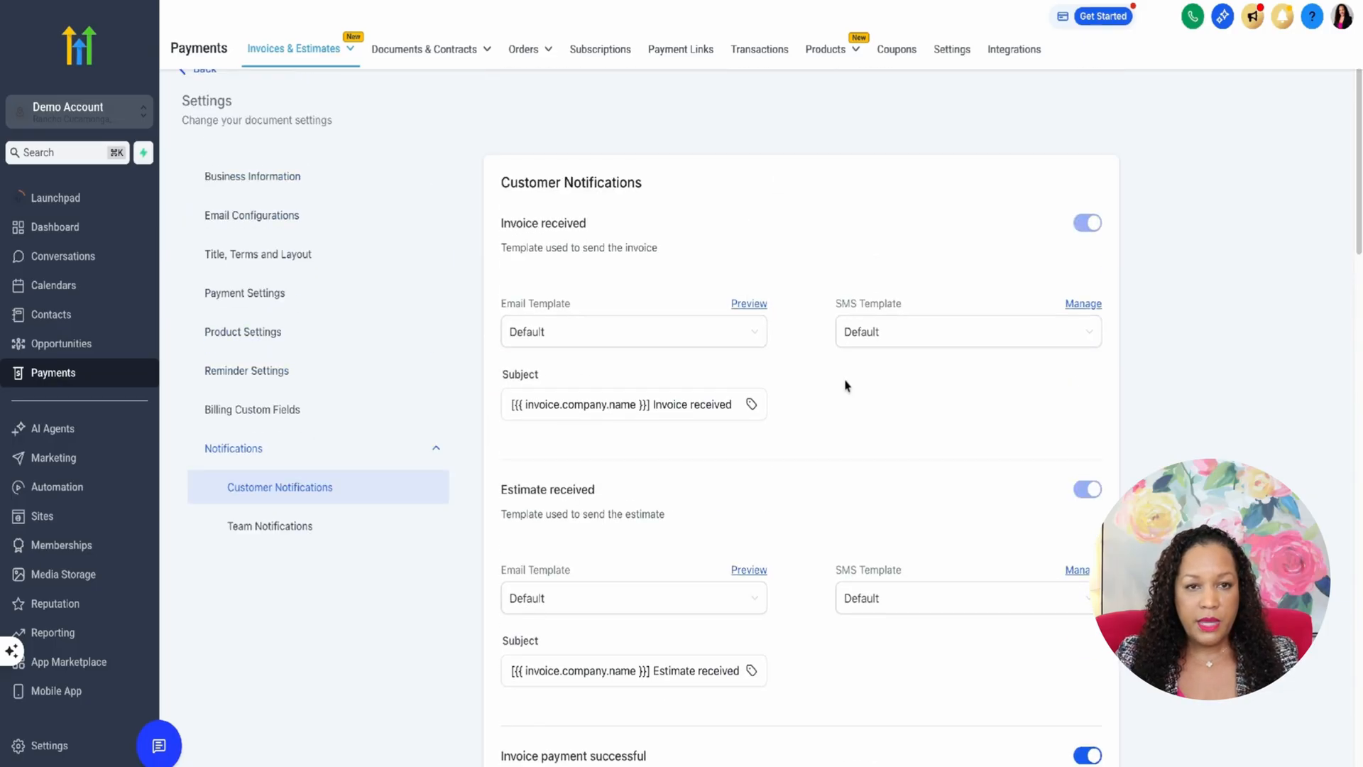
Step: Review the email template choices and subject line of the Estimate received notification
scroll(846, 386, "down", 6)
scroll(765, 372, "up", 2)
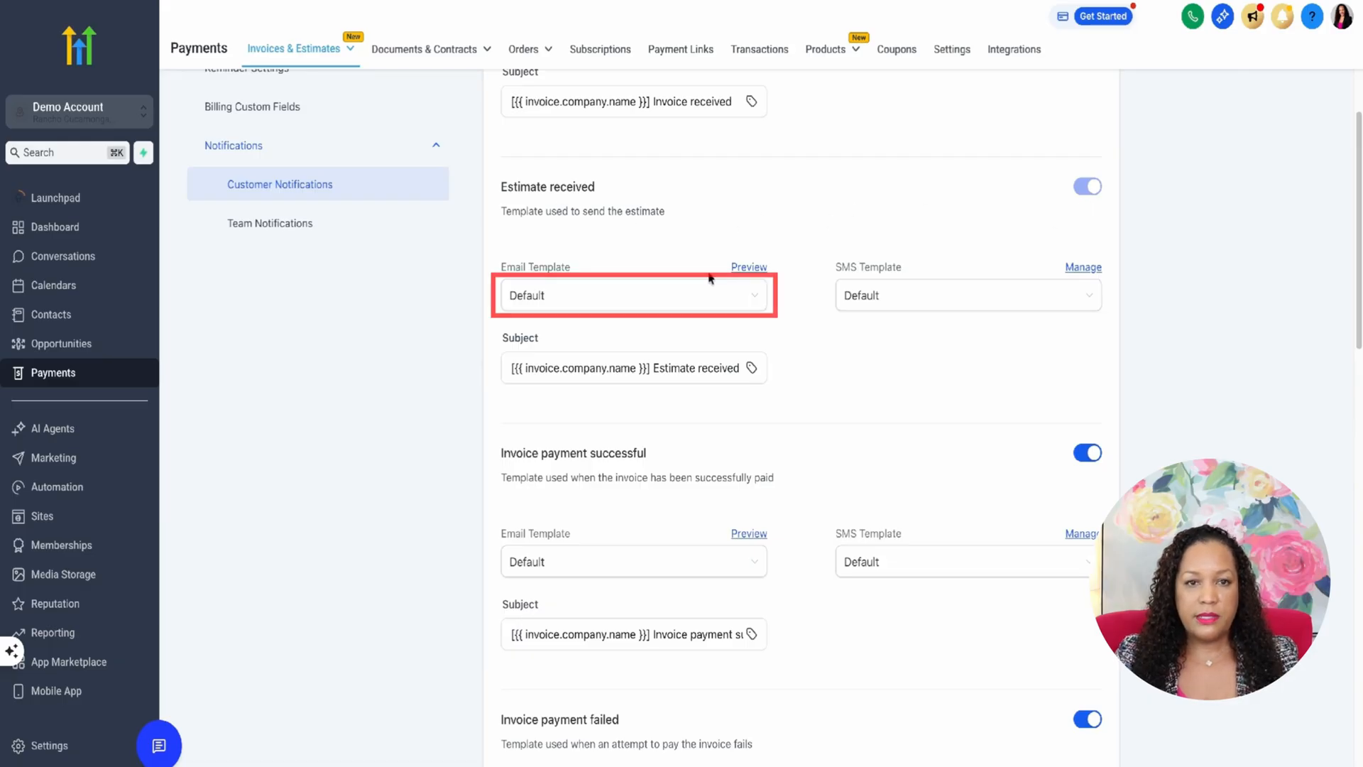
left_click(721, 297)
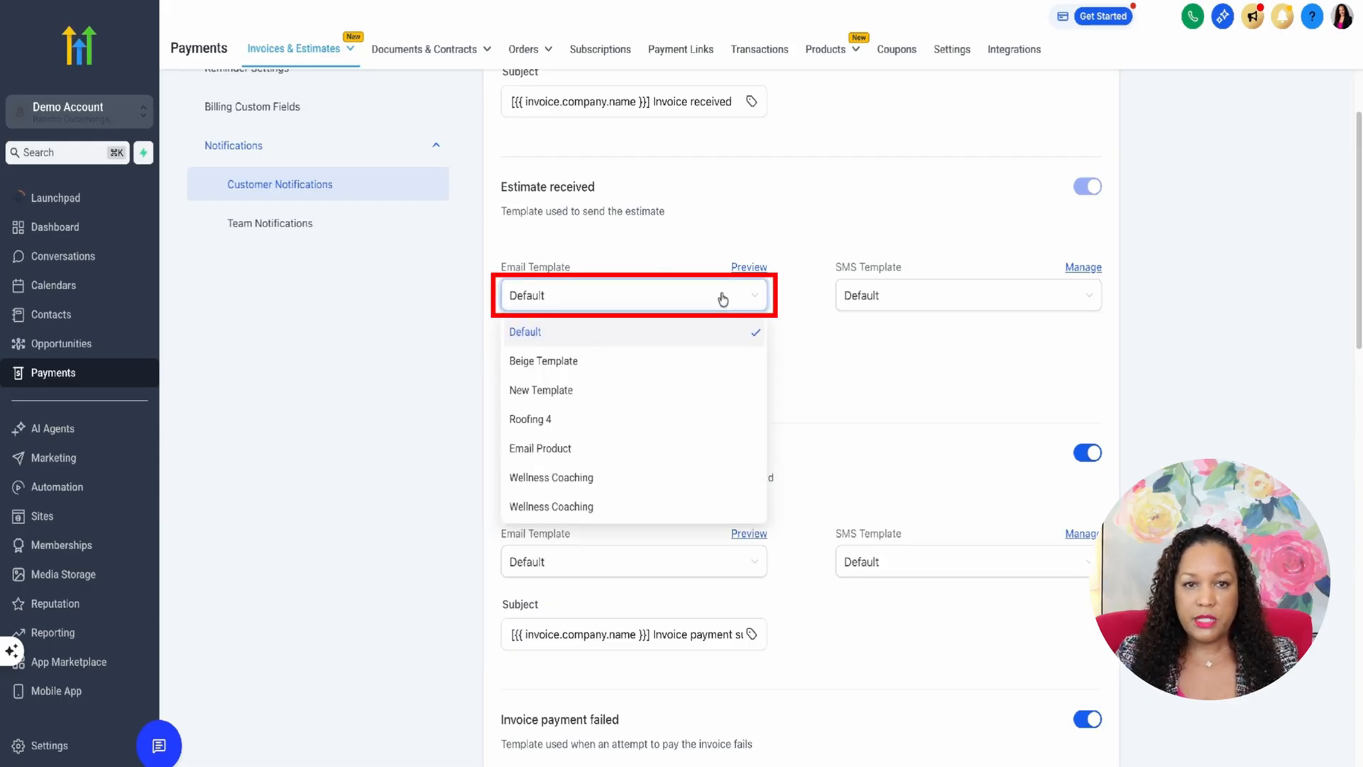
left_click(649, 303)
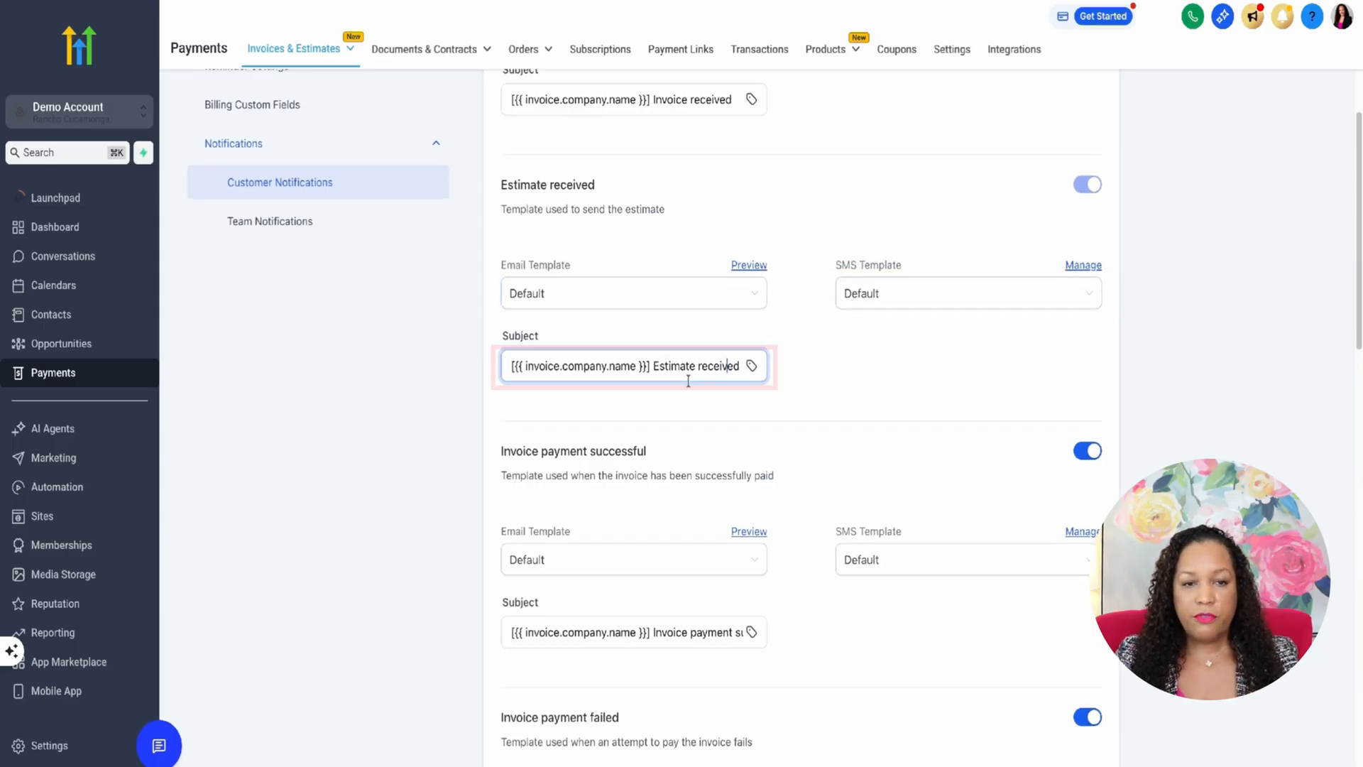
Step: Examine the email template, SMS template and subject line of the Invoice payment successful notification
scroll(688, 381, "down", 3)
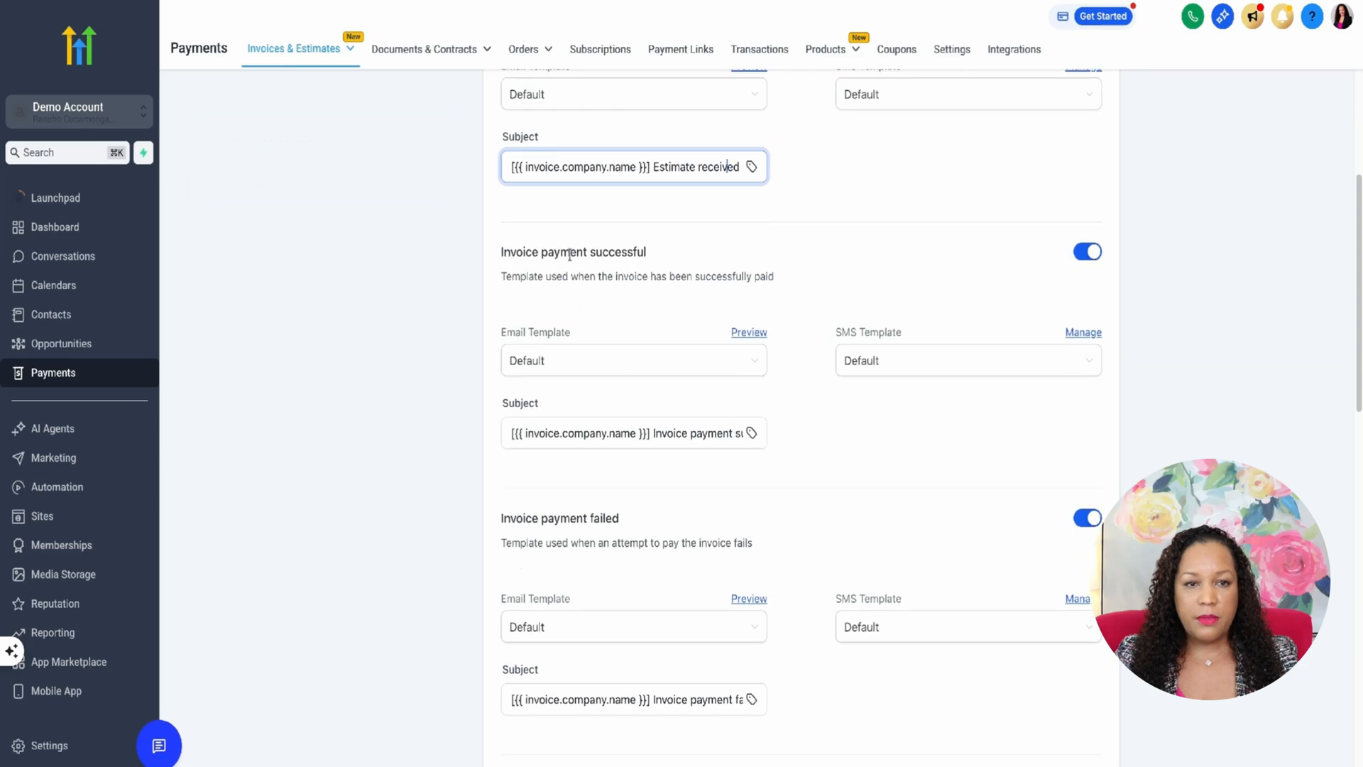
scroll(569, 254, "down", 2)
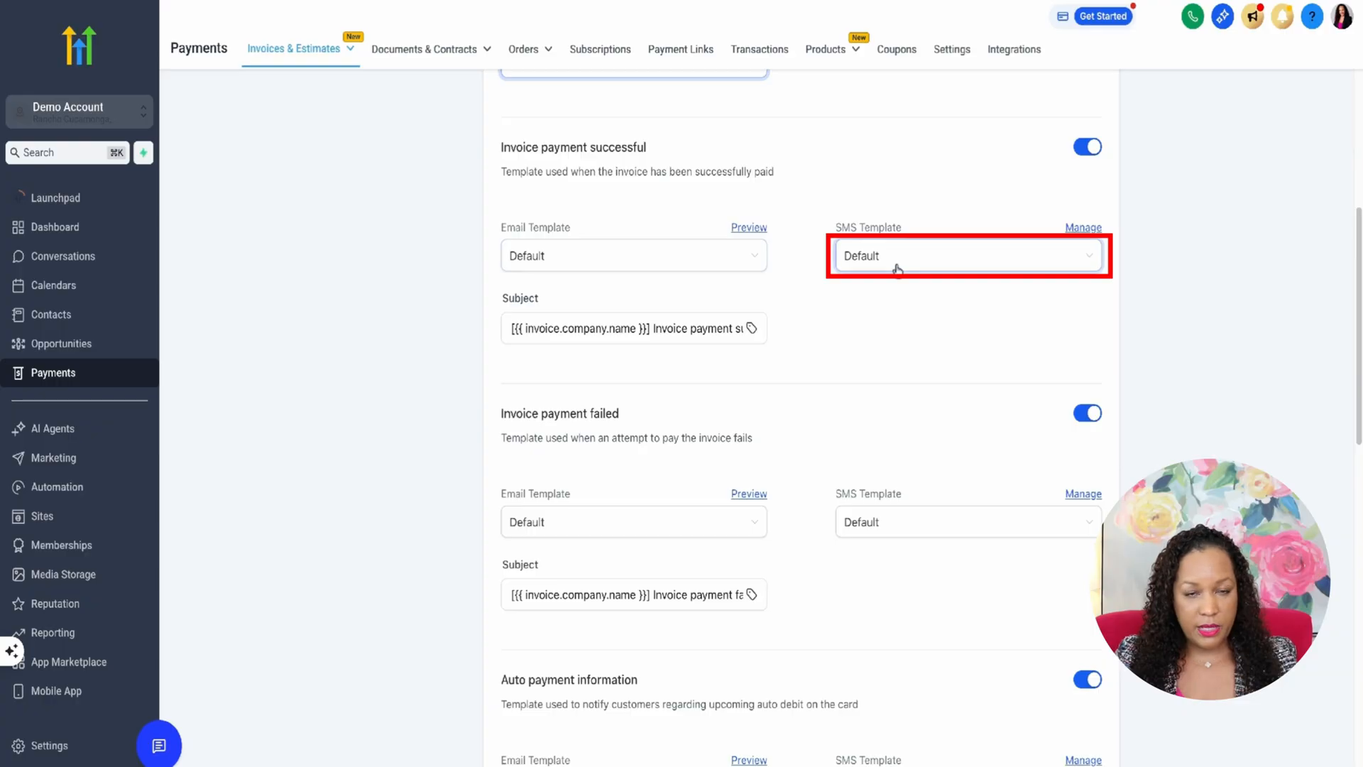
left_click(720, 255)
left_click(802, 296)
left_click(753, 339)
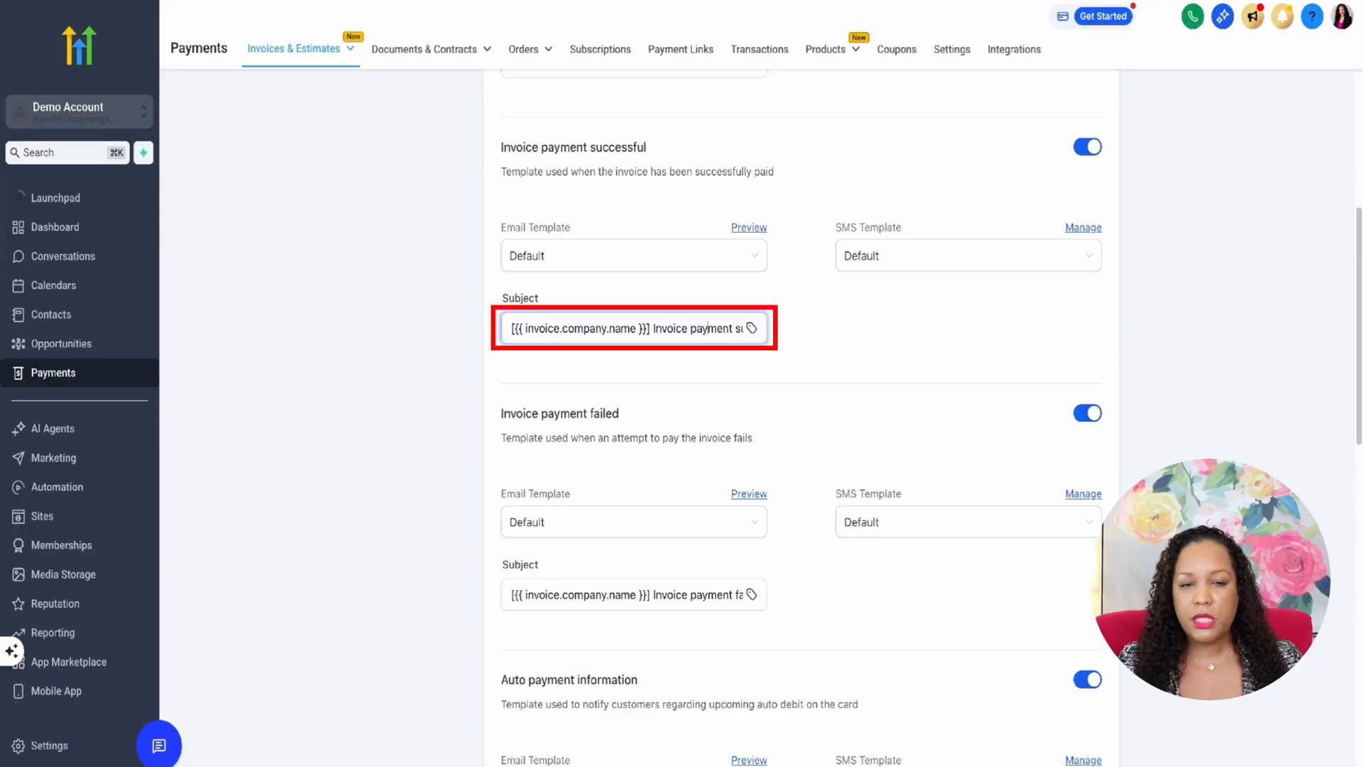
Step: Turn the Invoice payment failed customer notification off and back on
scroll(634, 270, "down", 3)
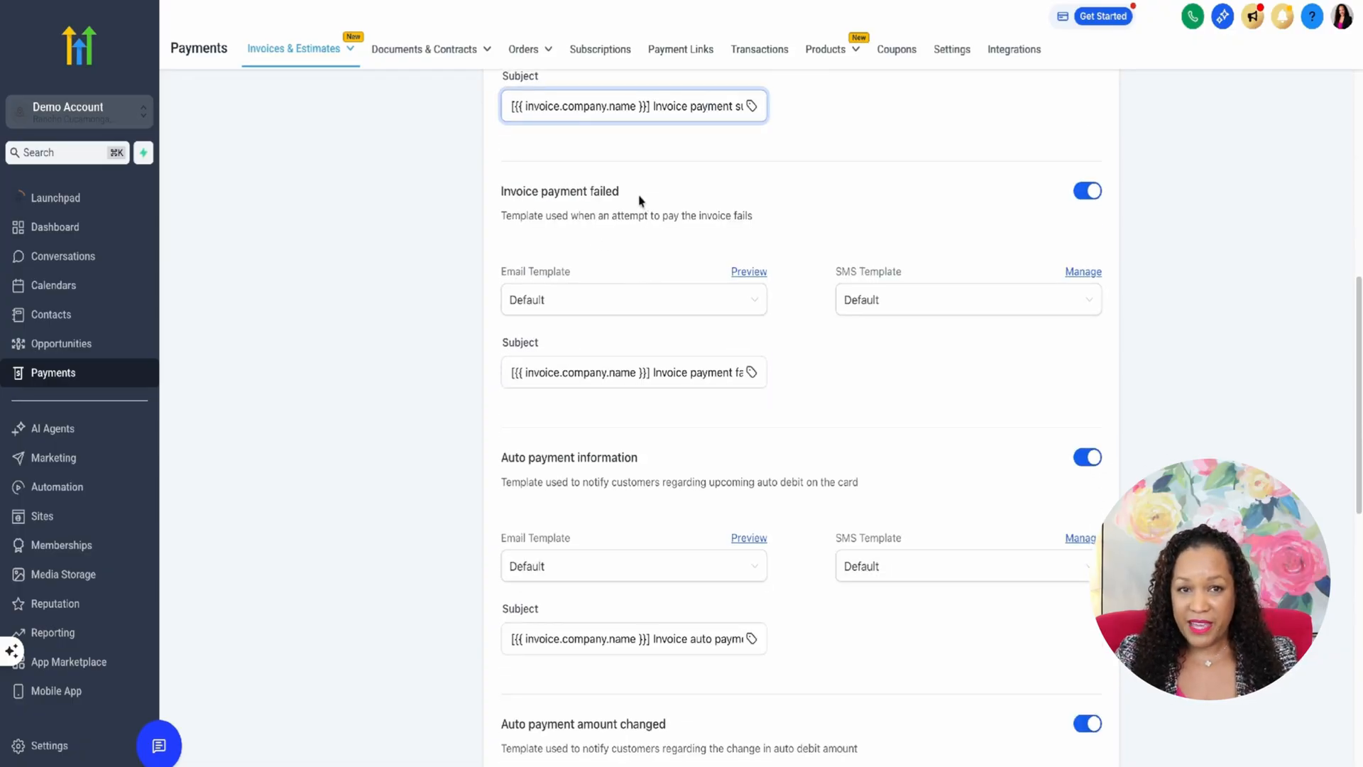
left_click(1093, 193)
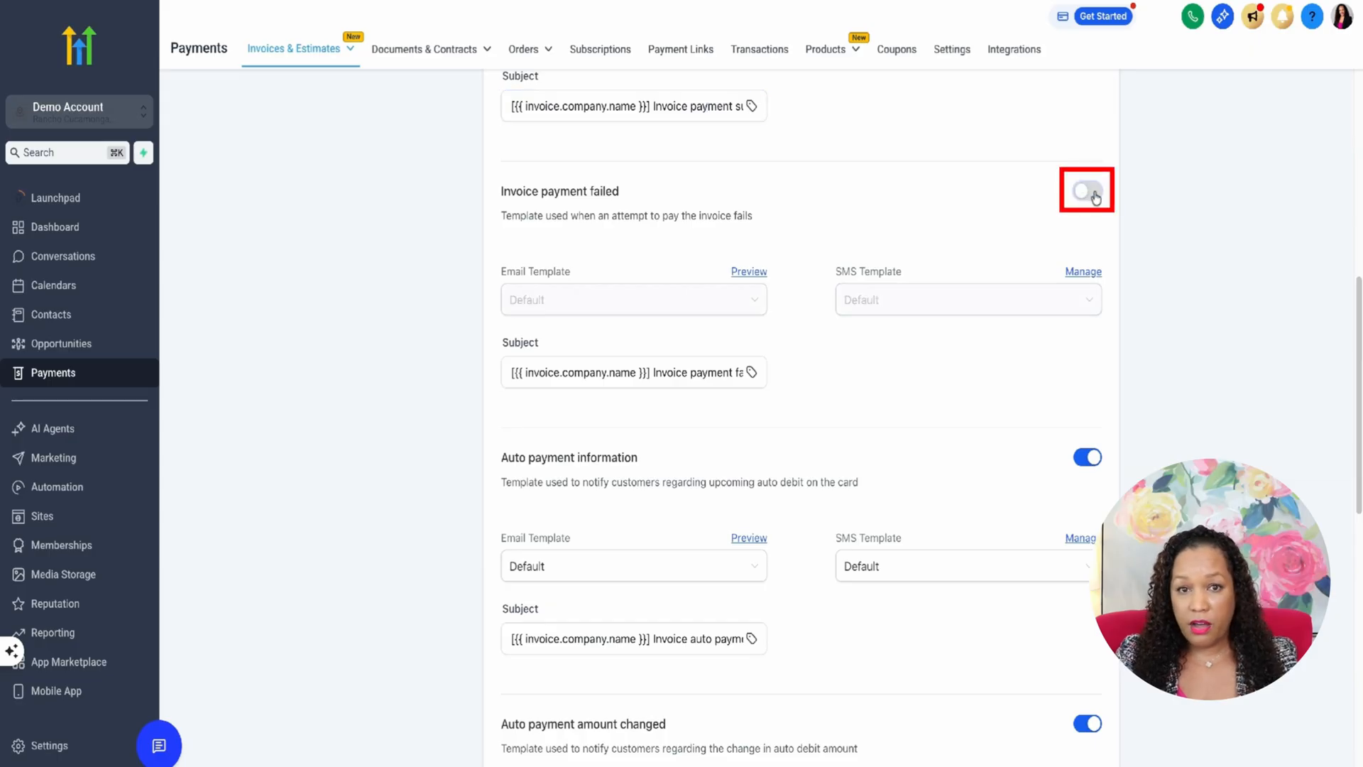
left_click(1093, 194)
scroll(727, 339, "down", 2)
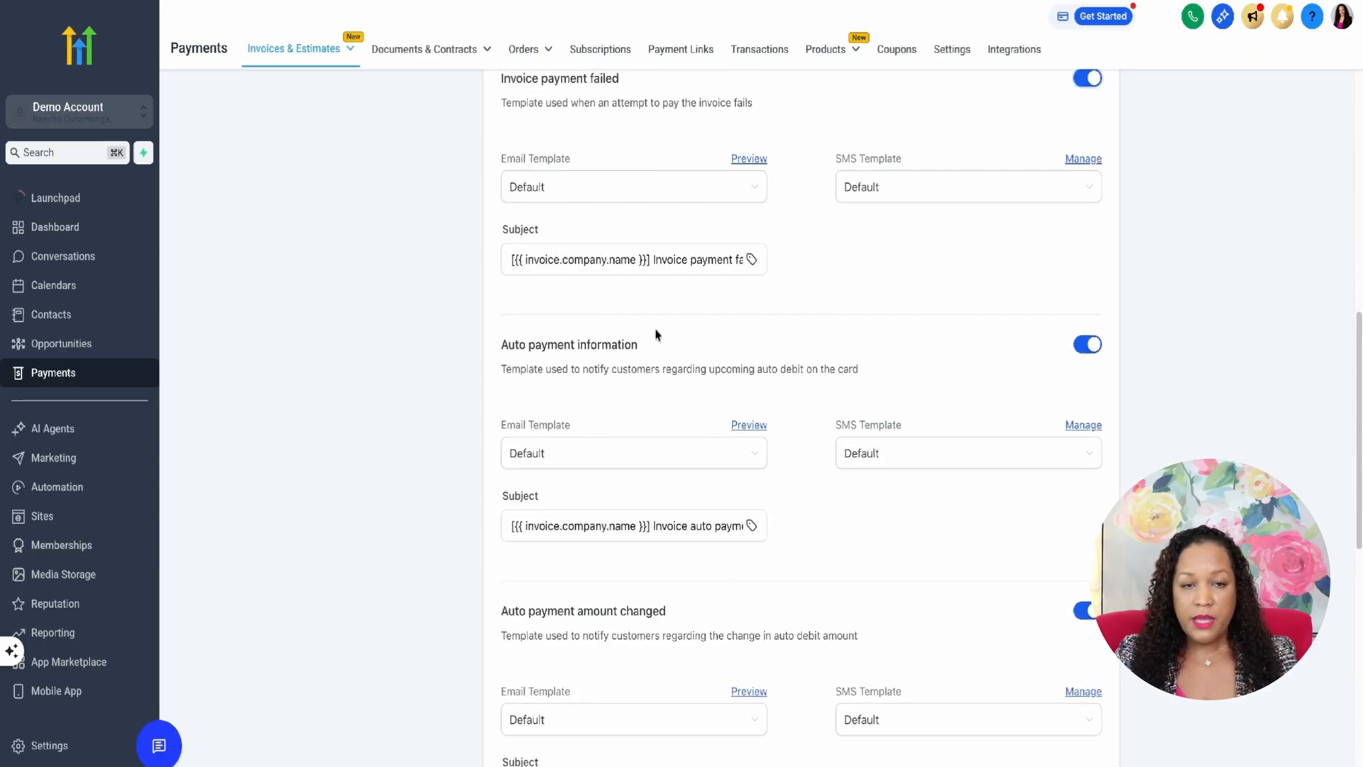
Step: Review the remaining customer notifications: Auto payment information, Auto payment amount changed, Auto payment failed and Payment schedule received
scroll(656, 334, "down", 3)
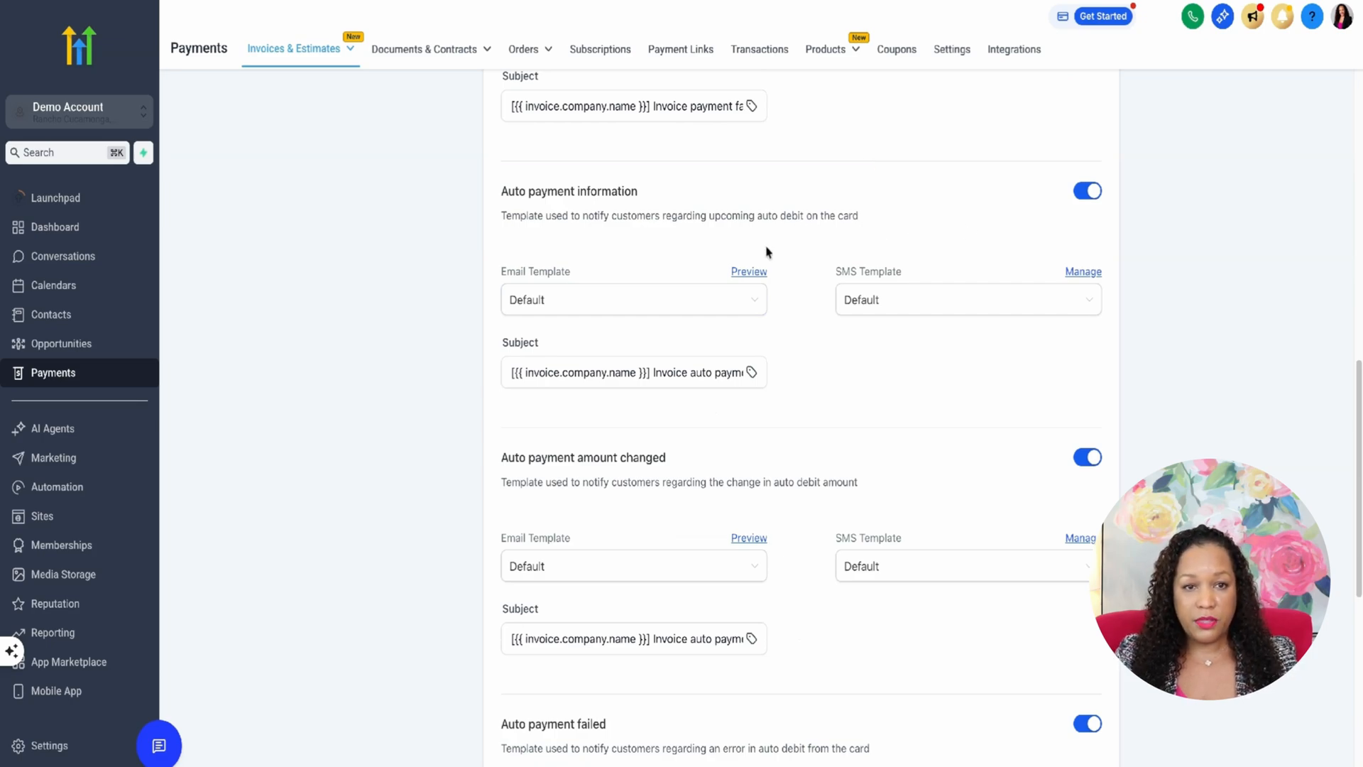
scroll(849, 361, "down", 3)
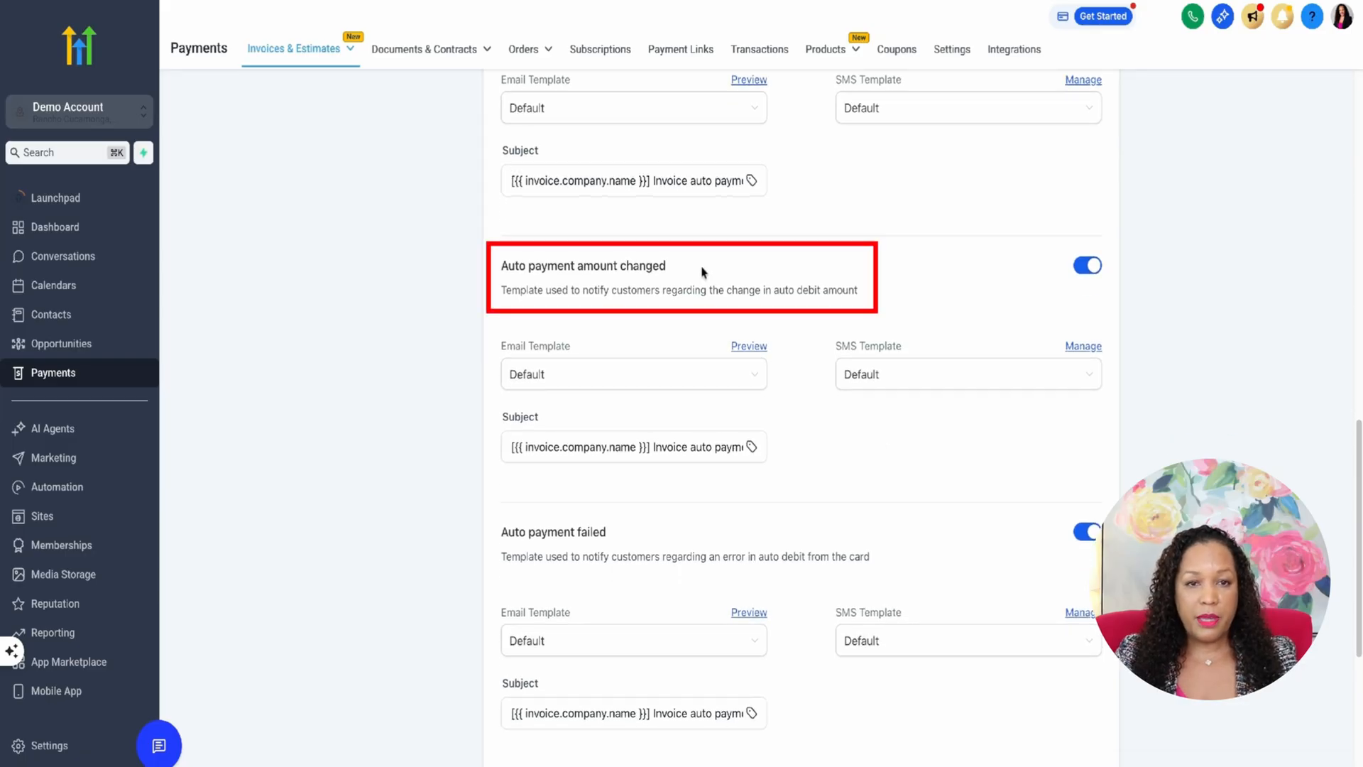
scroll(703, 273, "down", 2)
scroll(743, 276, "down", 3)
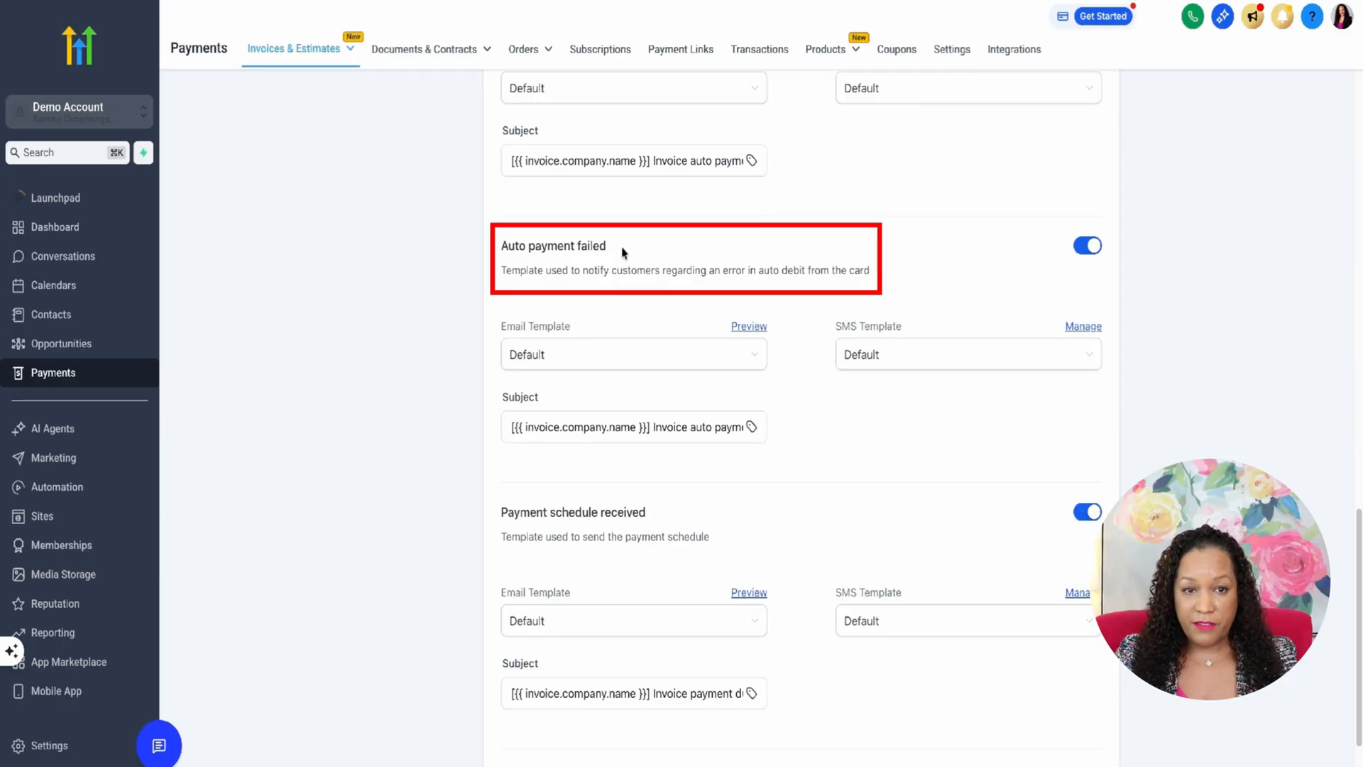
scroll(623, 252, "down", 1)
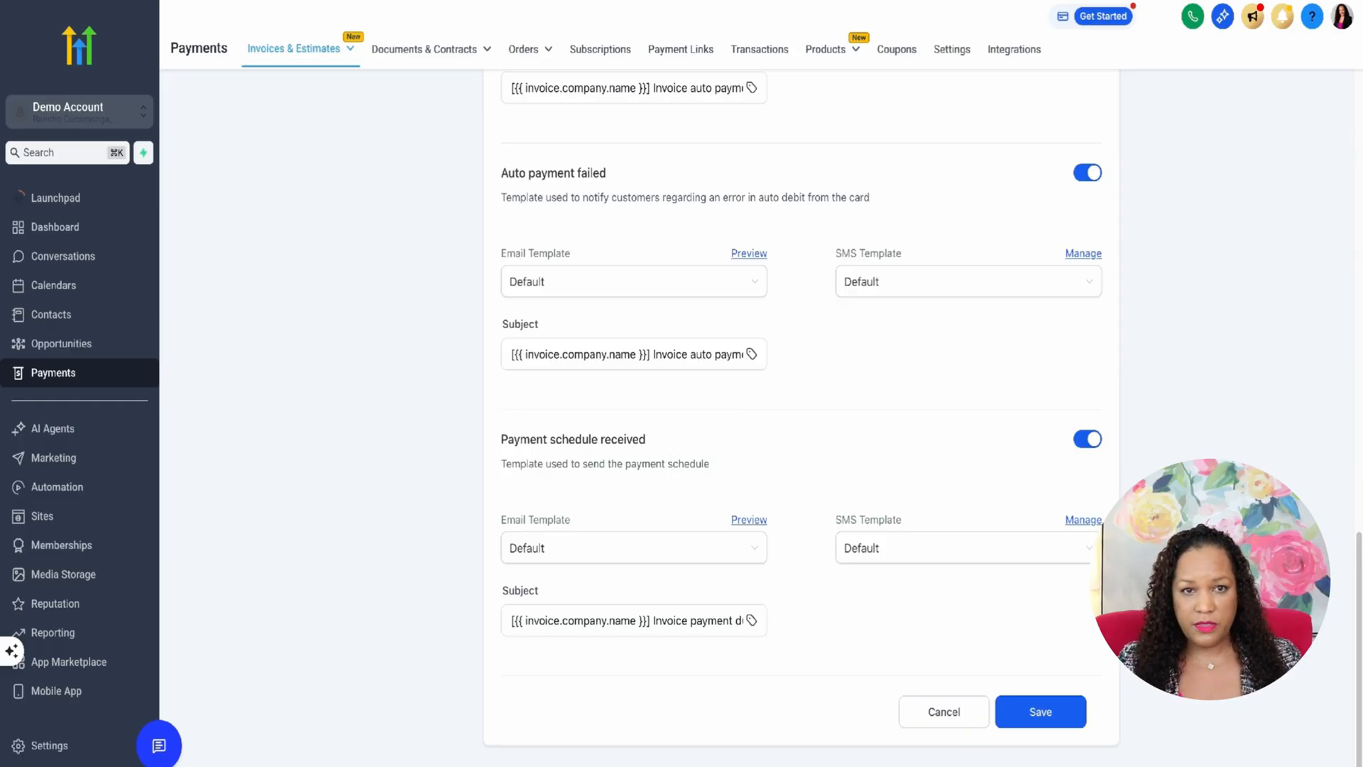
Step: Open the Team Notifications settings and review the email template and subject line of Invoice payment successful
scroll(924, 455, "up", 20)
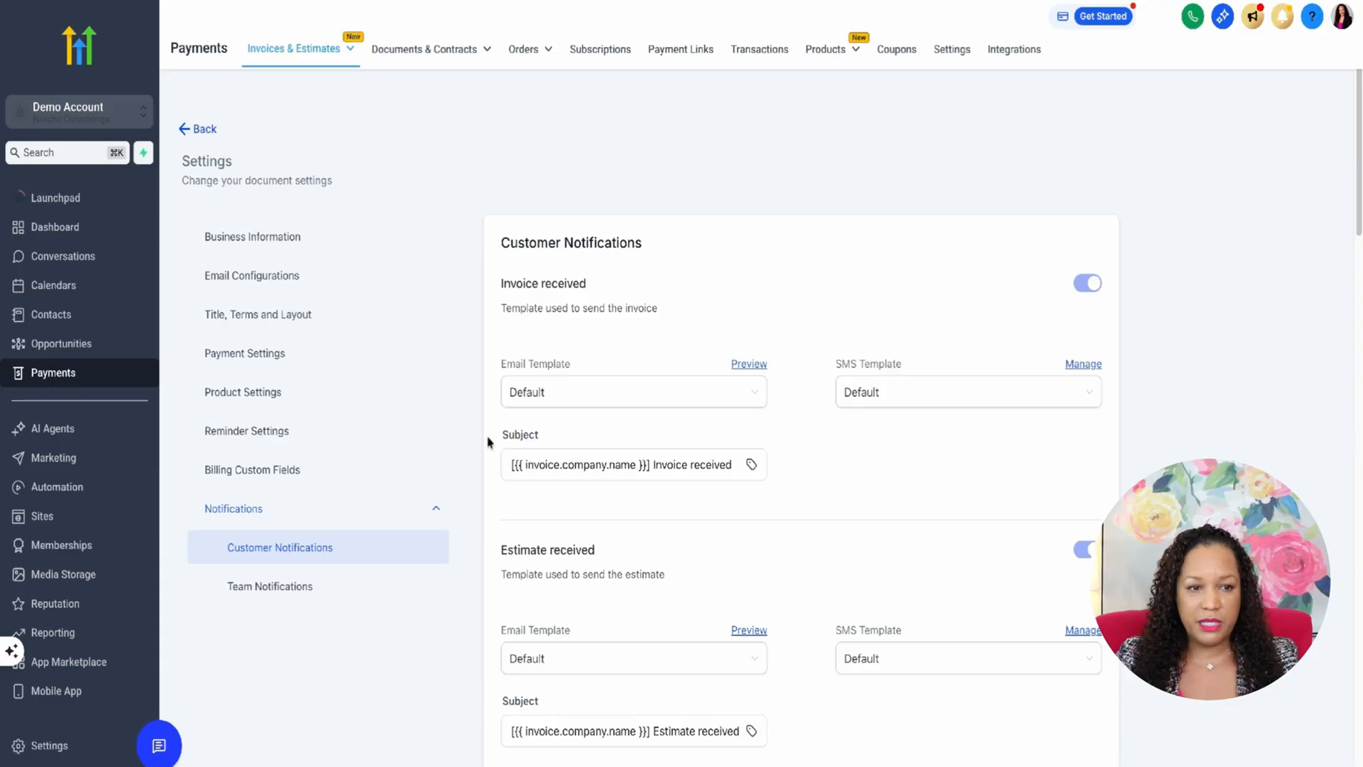
left_click(278, 589)
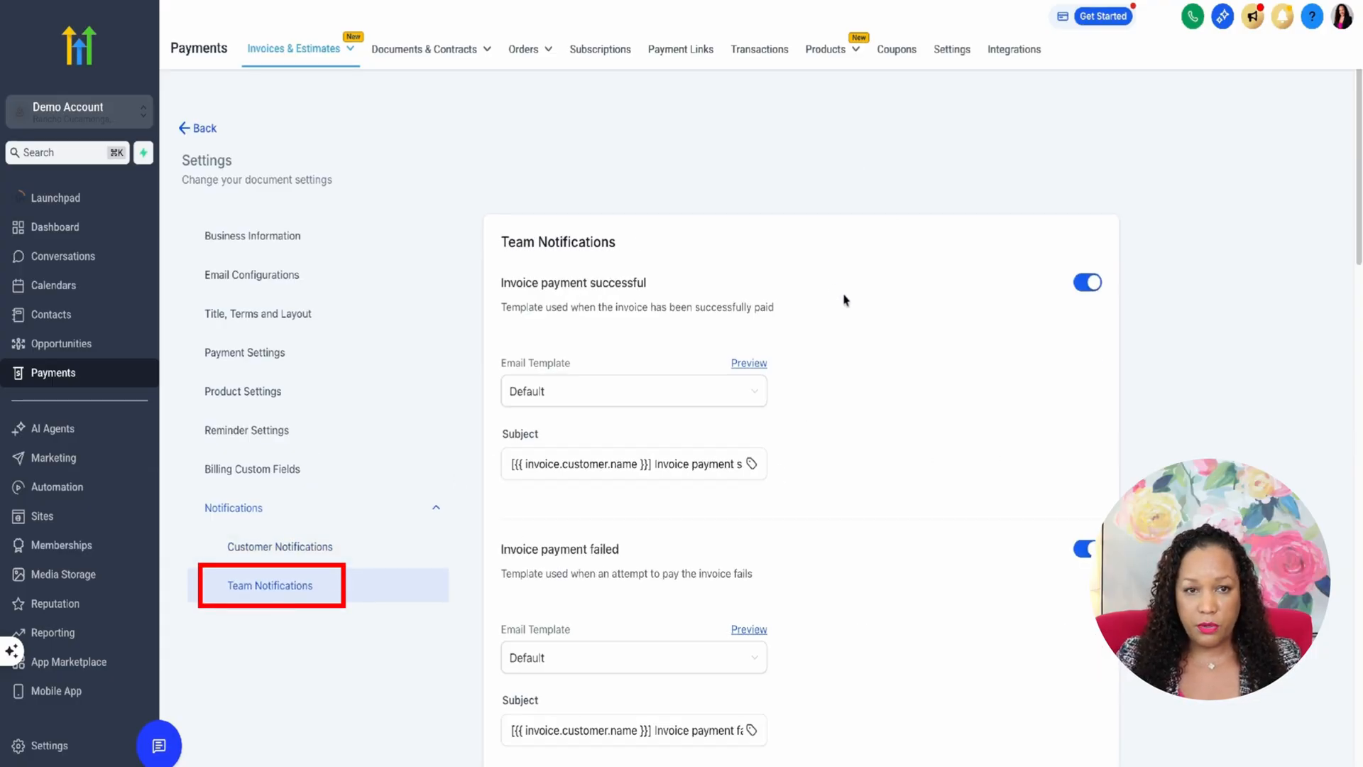
scroll(837, 291, "down", 1)
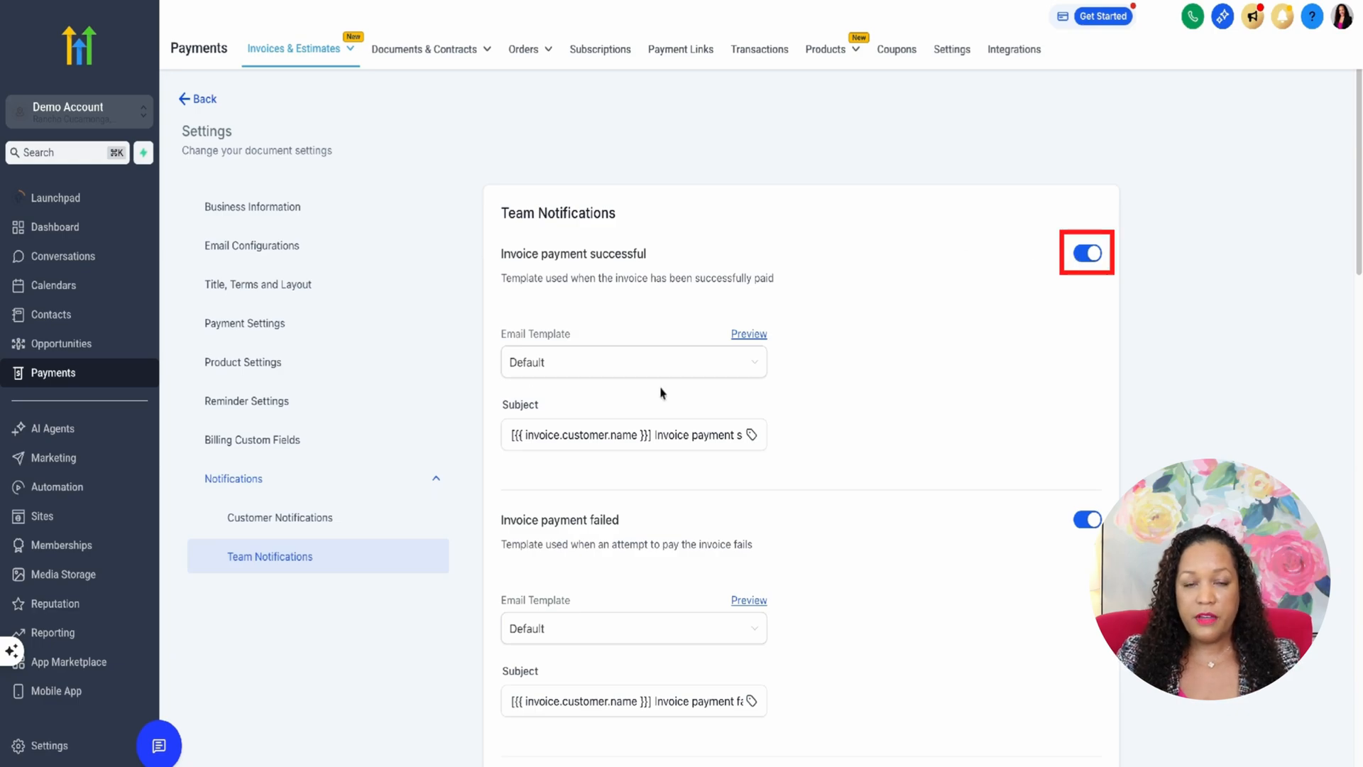
scroll(650, 372, "down", 1)
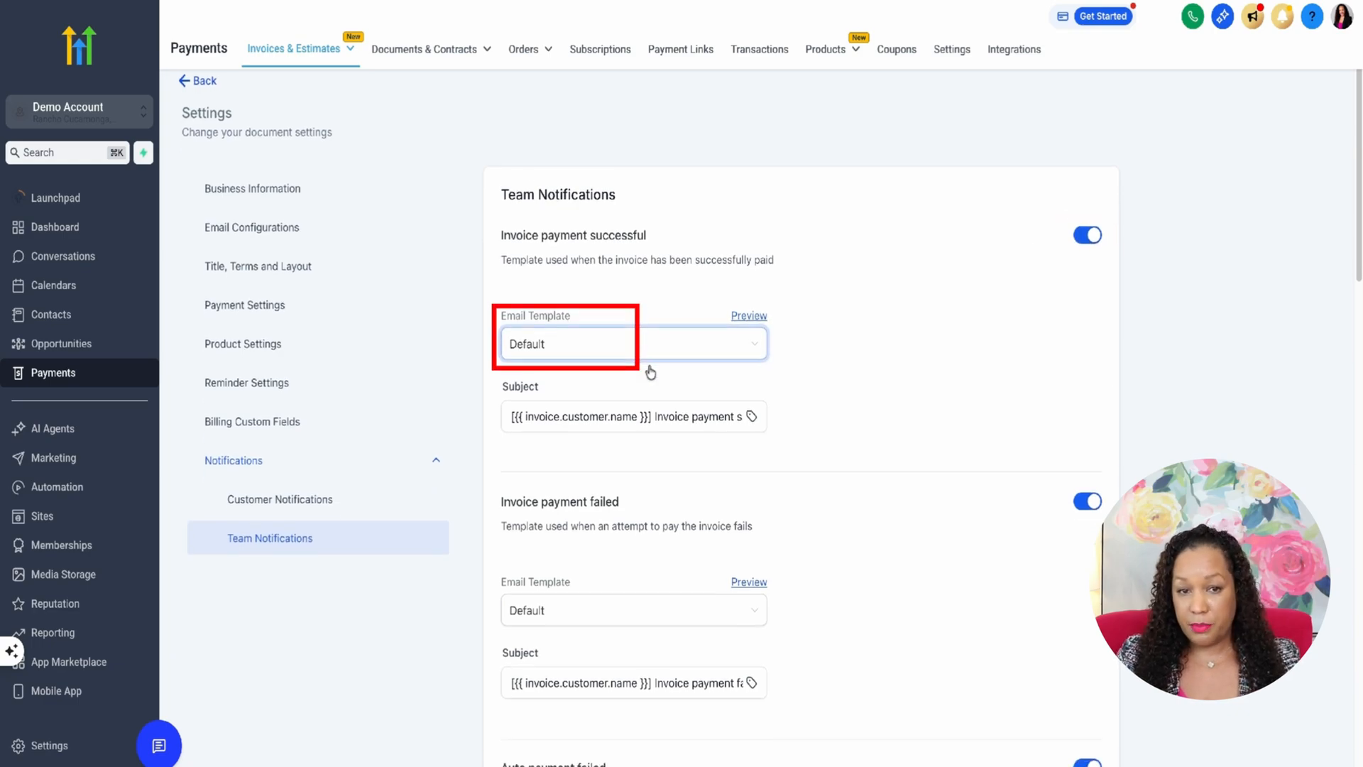
Step: Review the team notifications for Invoice payment failed, Auto payment failed, Auto payment skipped and The invoice could not be sent
scroll(651, 372, "down", 3)
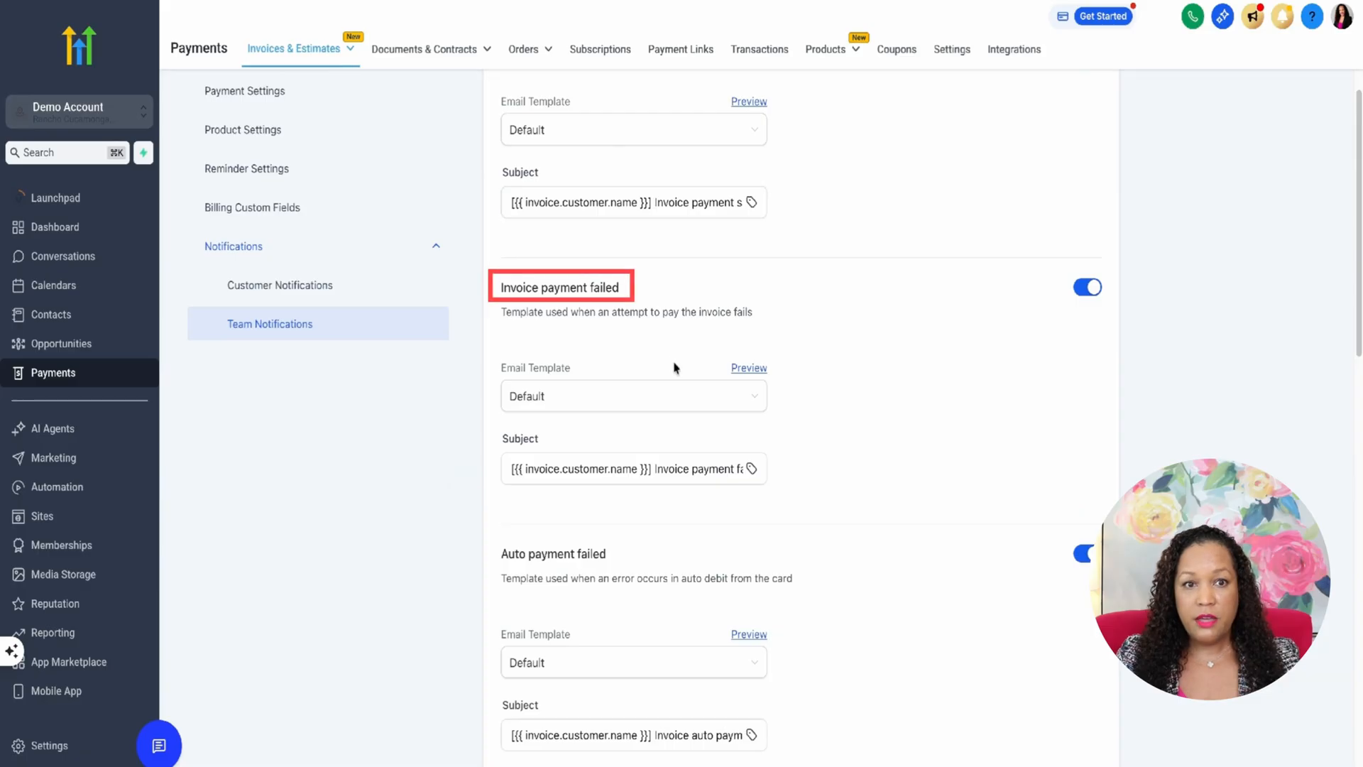
scroll(675, 367, "down", 1)
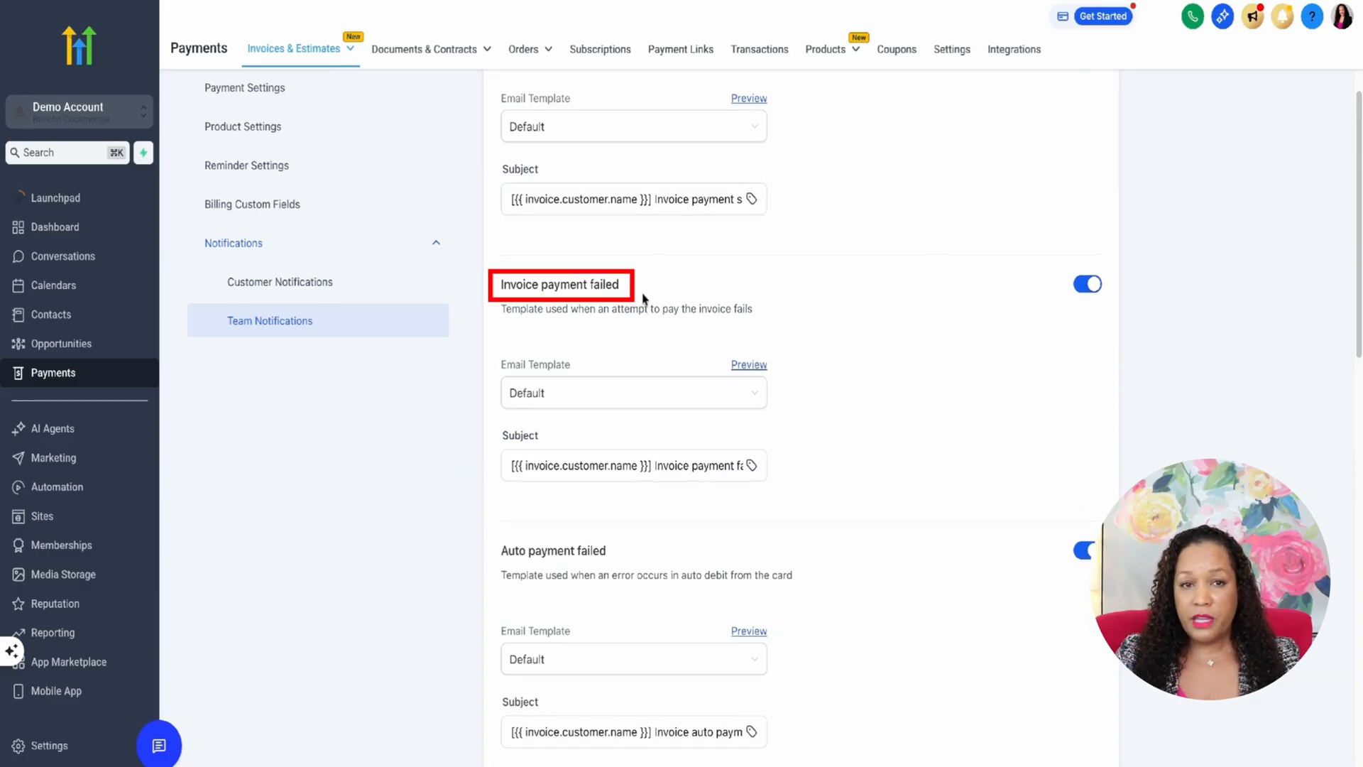
scroll(643, 362, "down", 3)
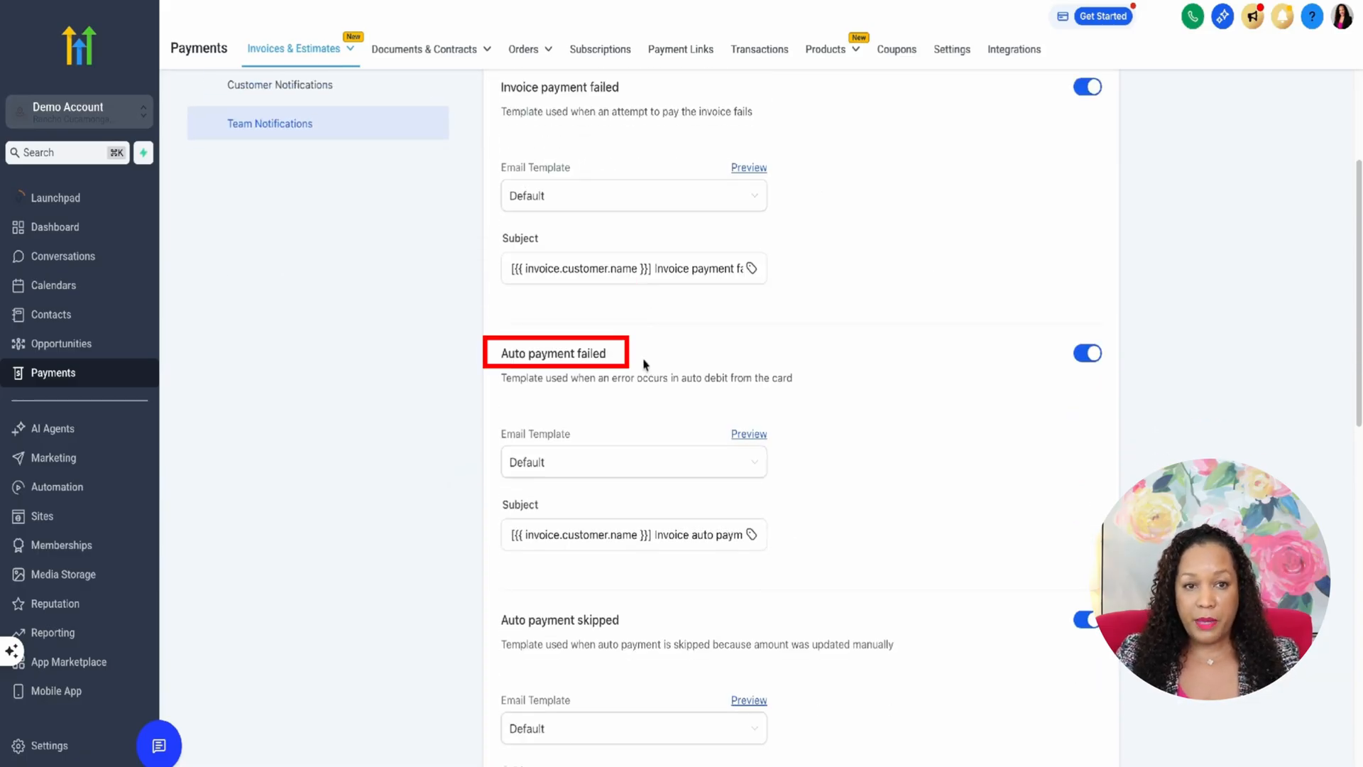
scroll(643, 363, "down", 7)
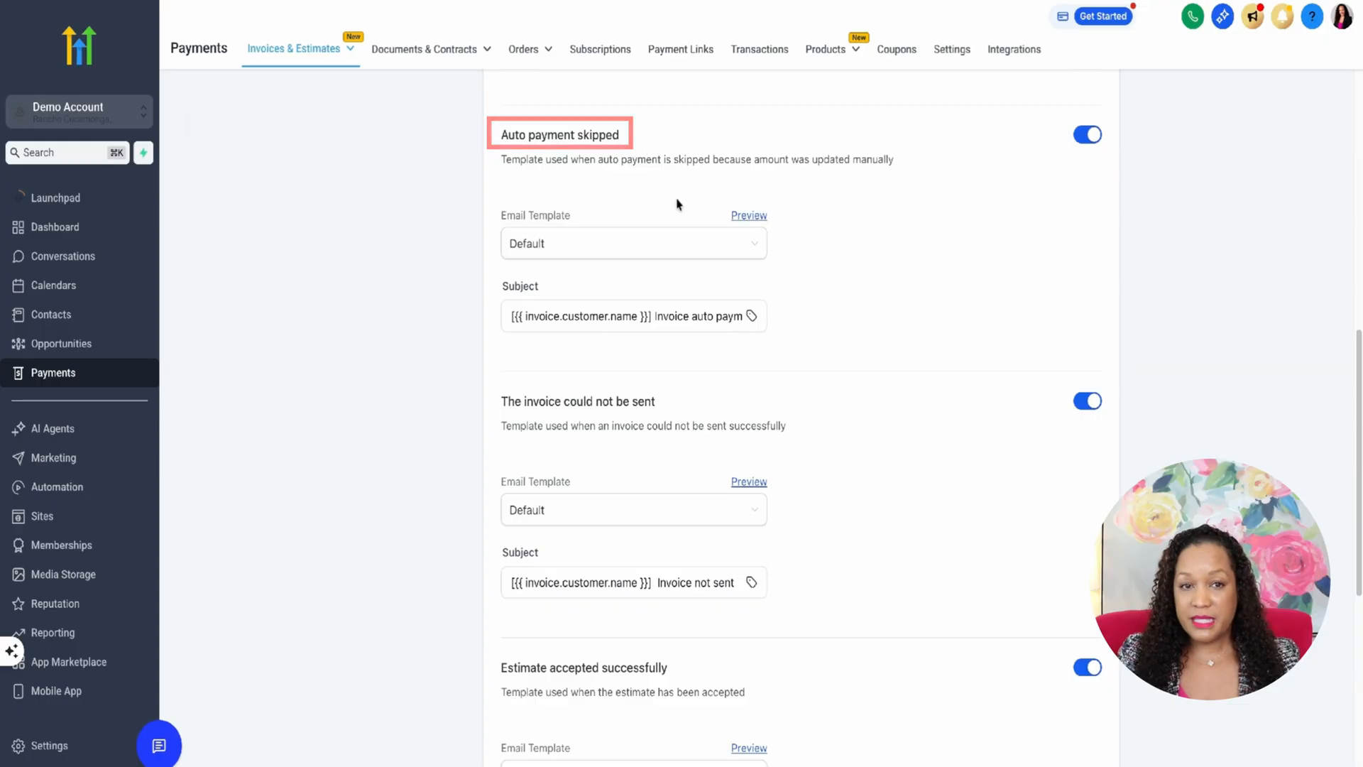
scroll(676, 203, "down", 2)
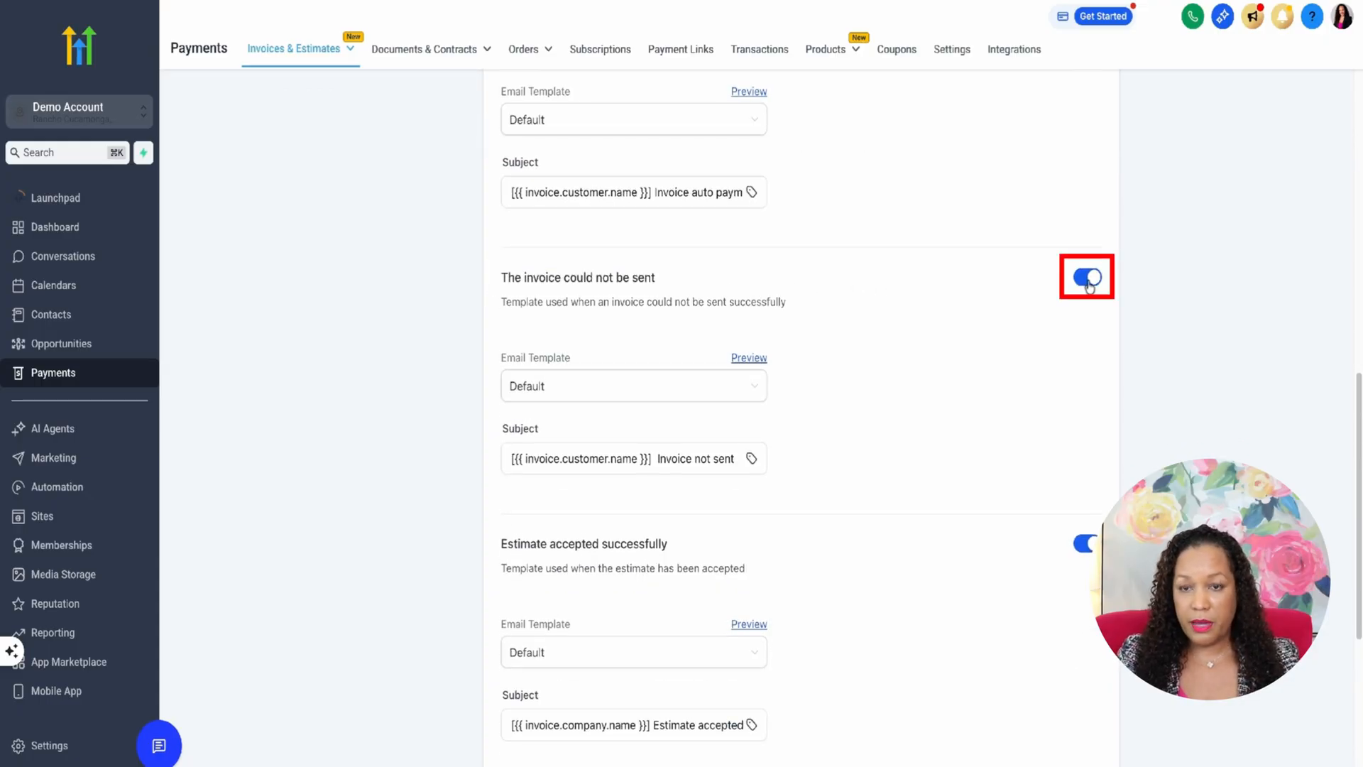
Step: Check the Estimate accepted and Estimate declined team notifications and save the team notification settings
scroll(758, 338, "down", 4)
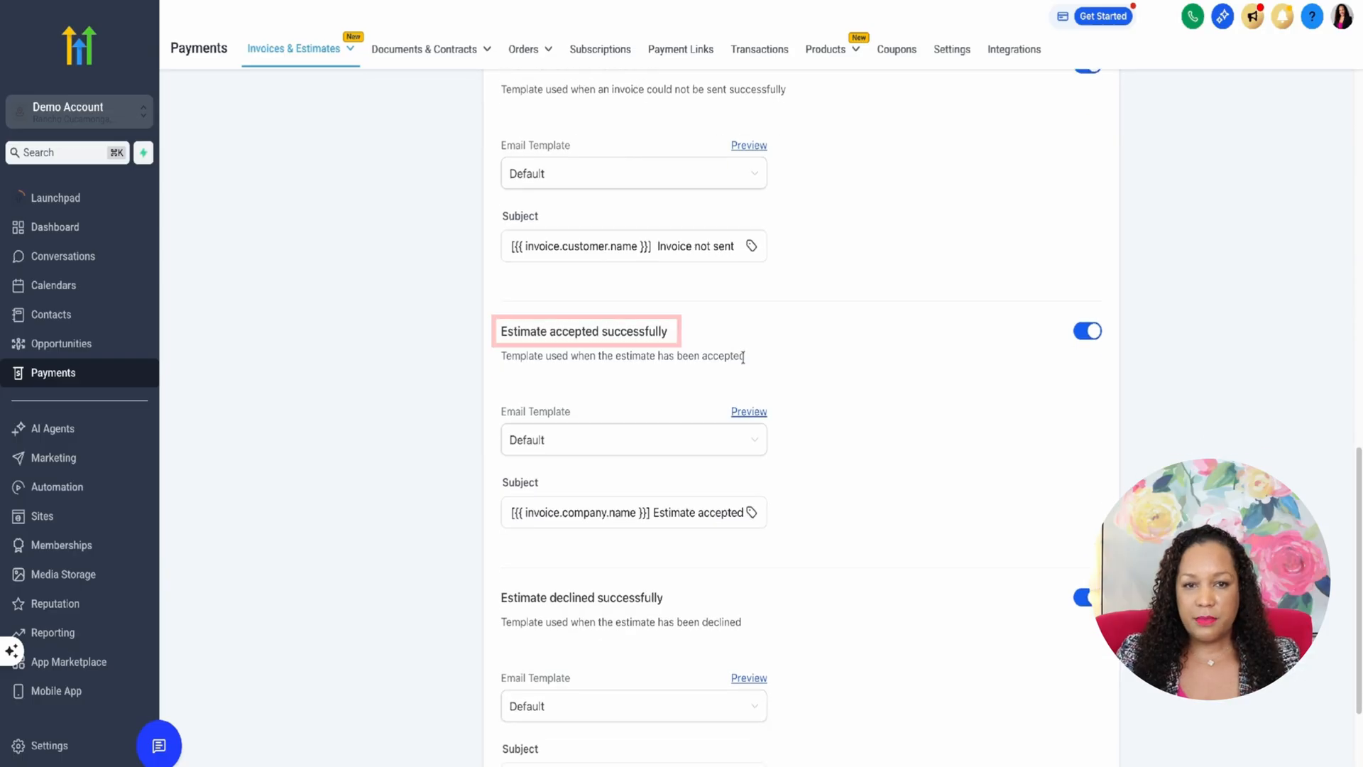
scroll(743, 357, "down", 2)
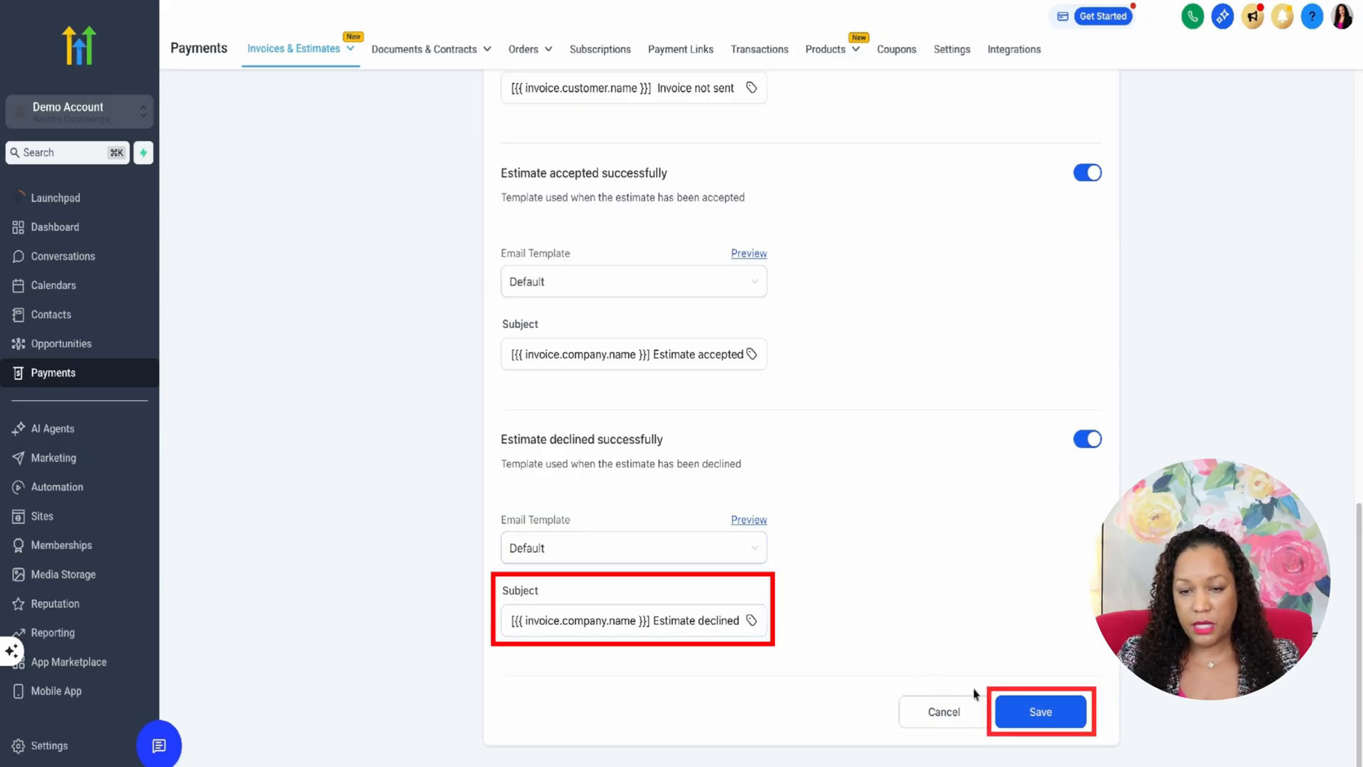
left_click(1008, 710)
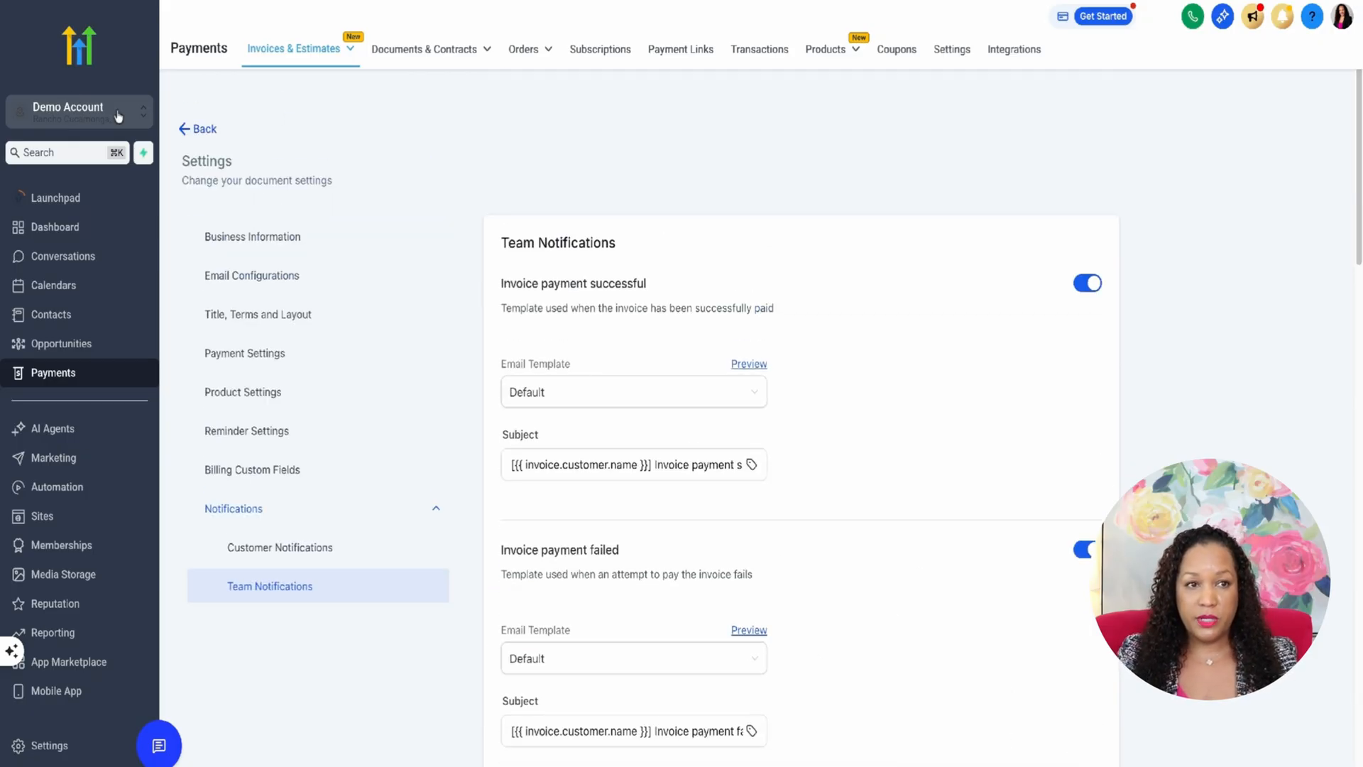